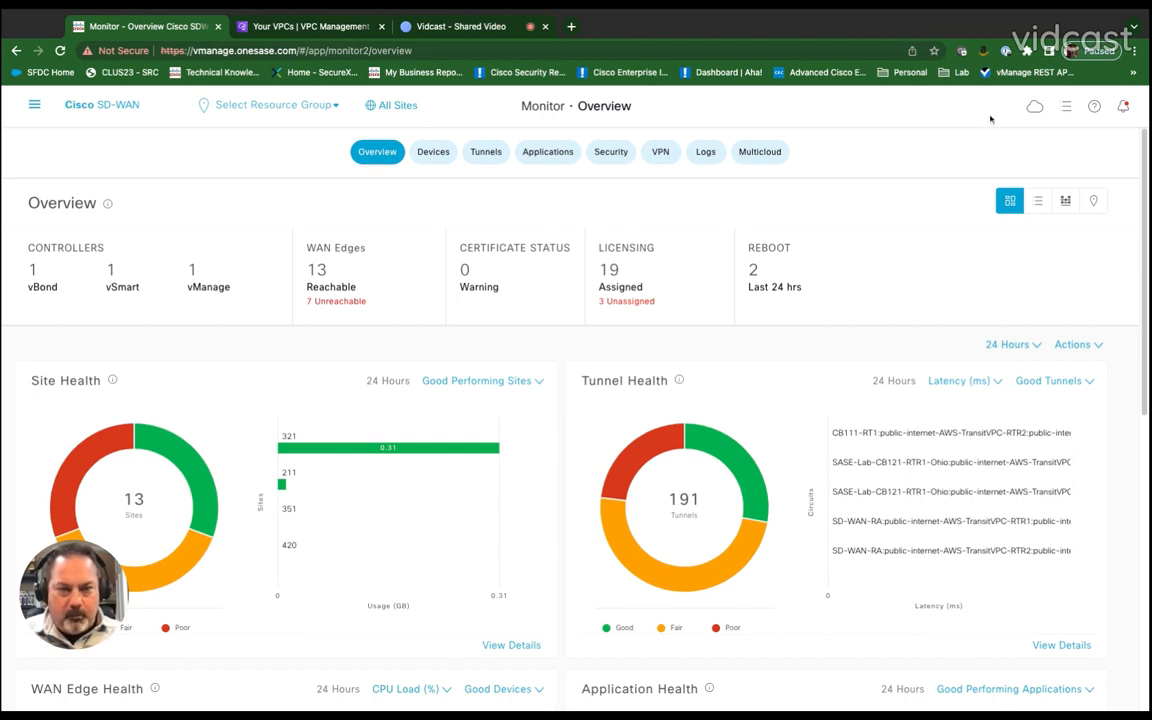
# Step: Open Cloud OnRamp for Multicloud and review its cloud account management and cloud global settings pages
pyautogui.click(1035, 110)
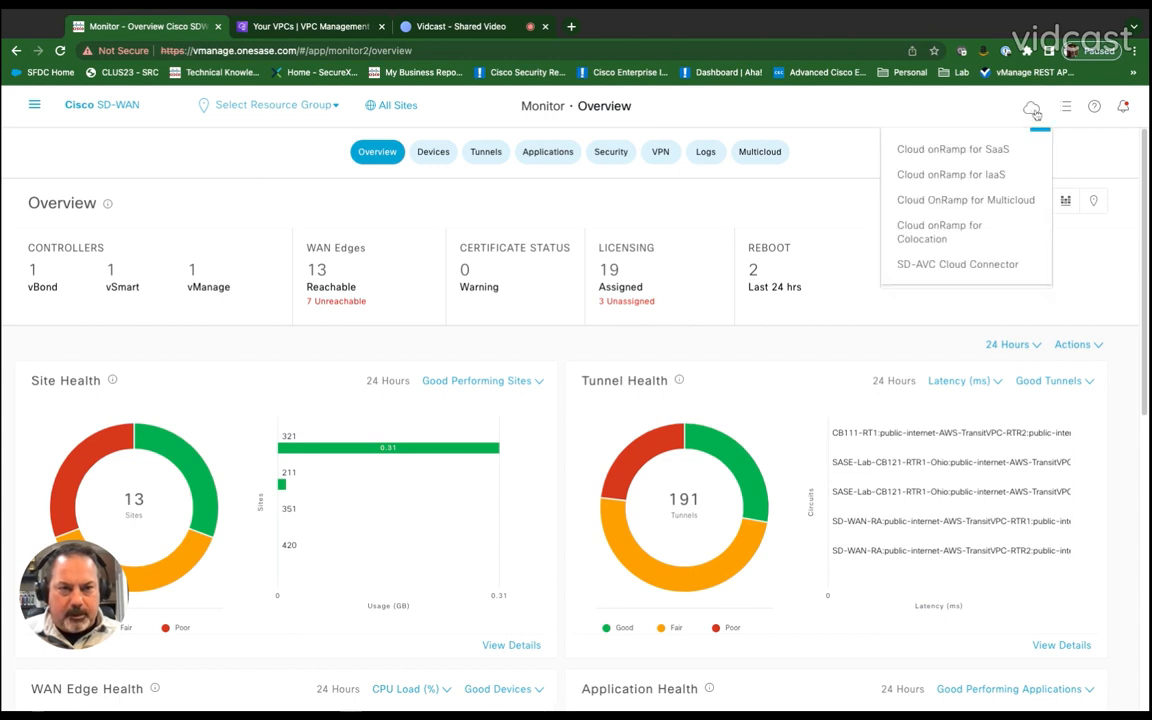
pyautogui.click(985, 205)
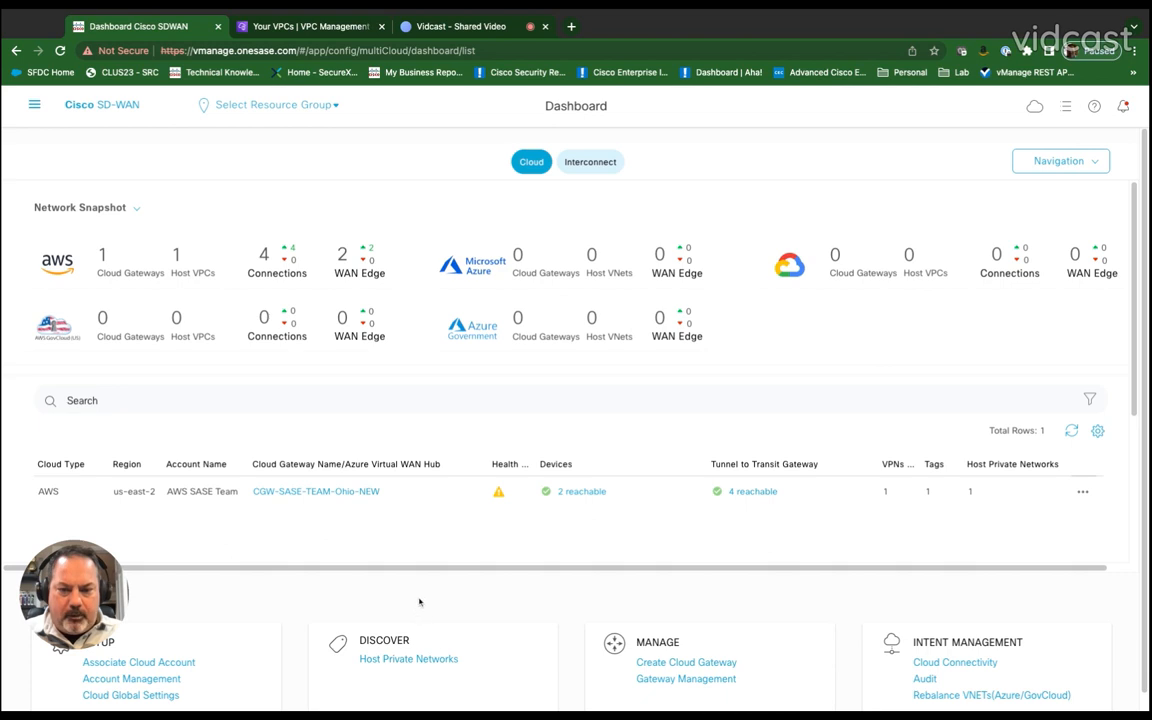
pyautogui.scroll(-1, 419, 602)
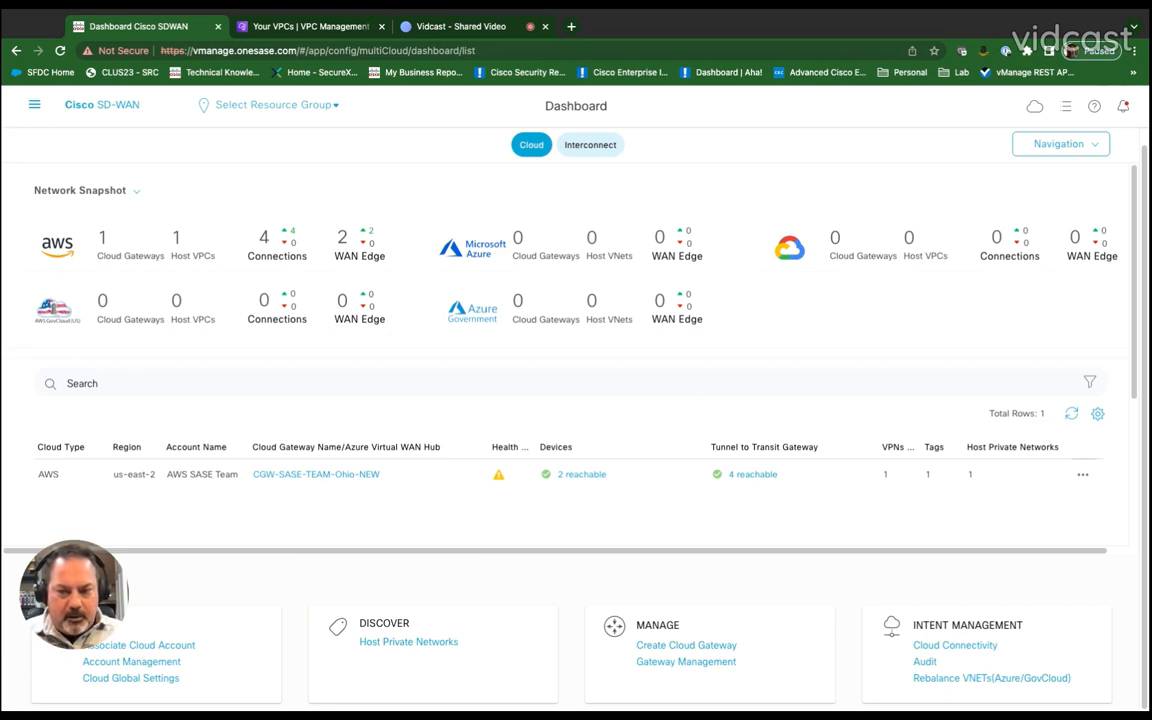
pyautogui.click(150, 664)
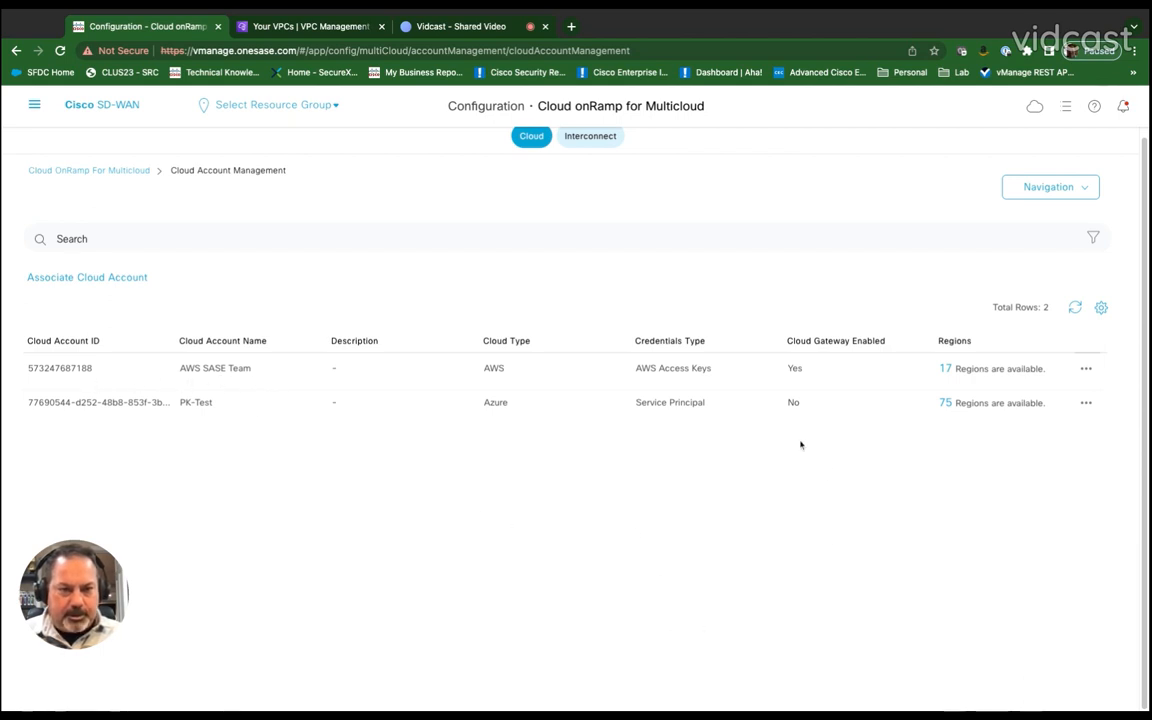
pyautogui.click(74, 171)
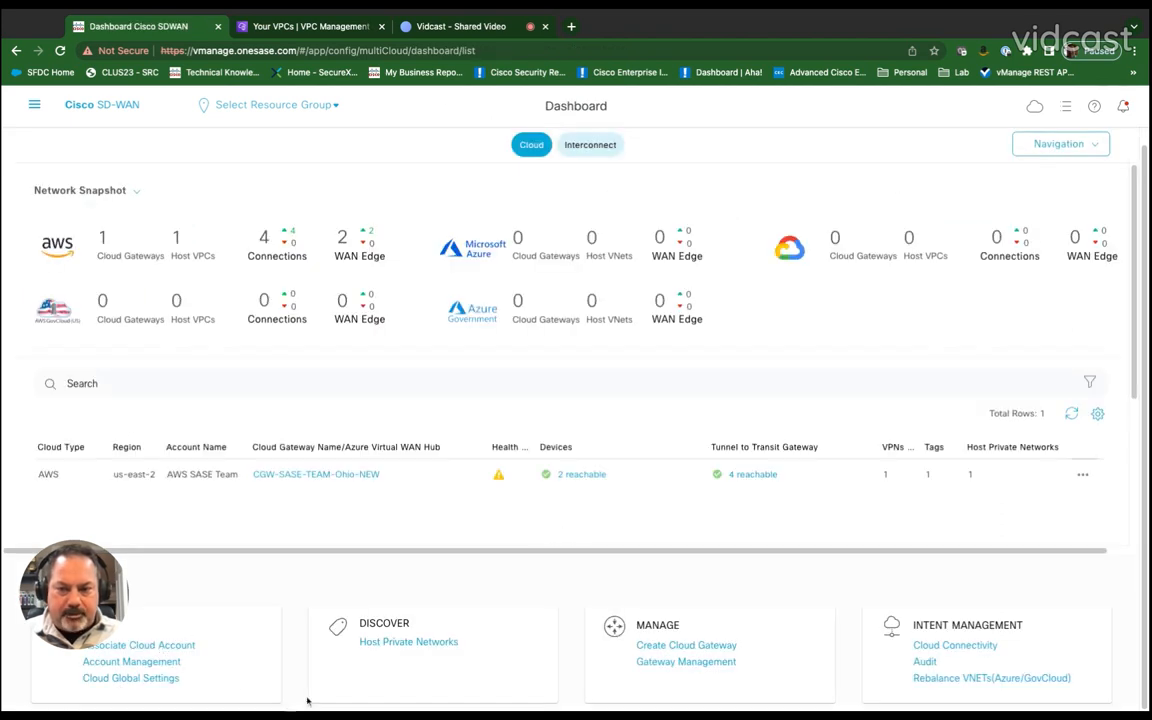
pyautogui.click(124, 681)
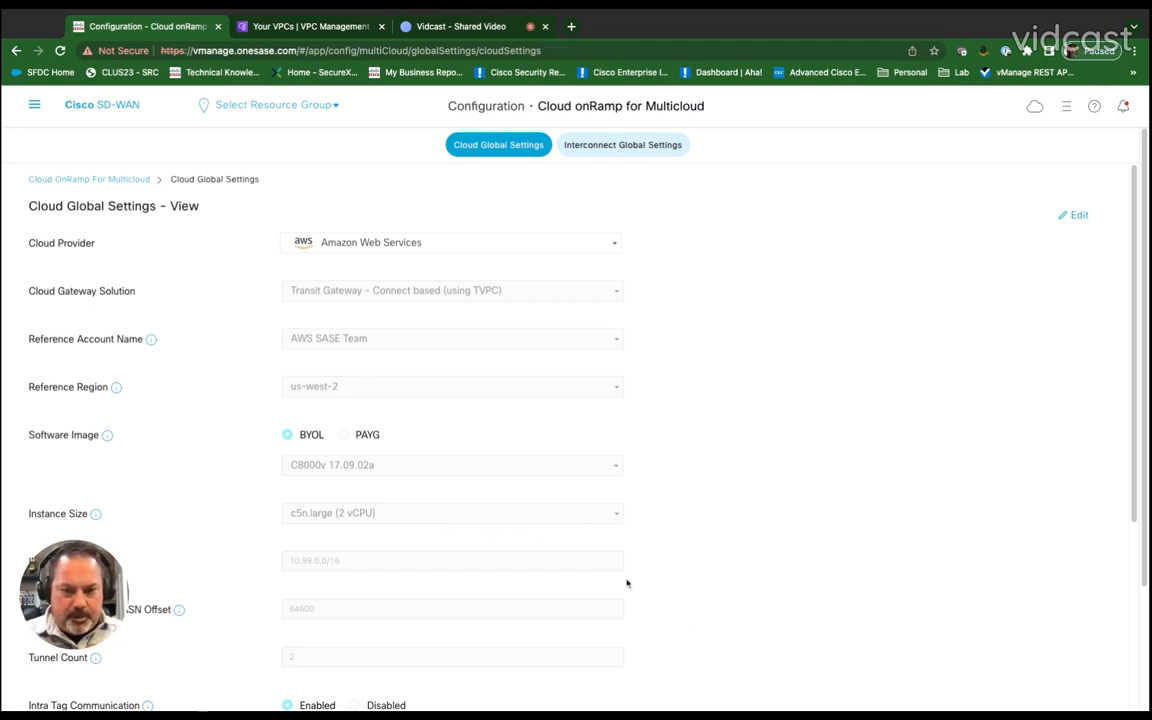
pyautogui.click(86, 180)
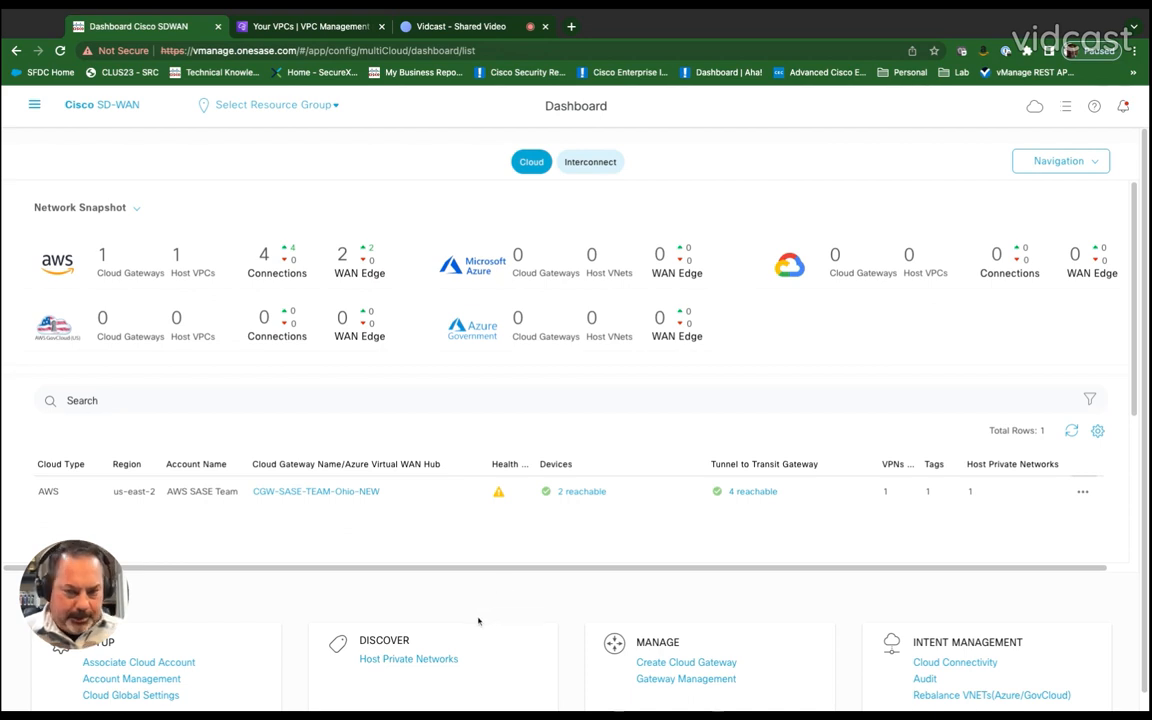
# Step: Filter discovered host private networks for Host-vpc and tag Host-VPC-EU-2 and Host-VPC-EU-1 with a new tag Host-VPC-London
pyautogui.click(400, 664)
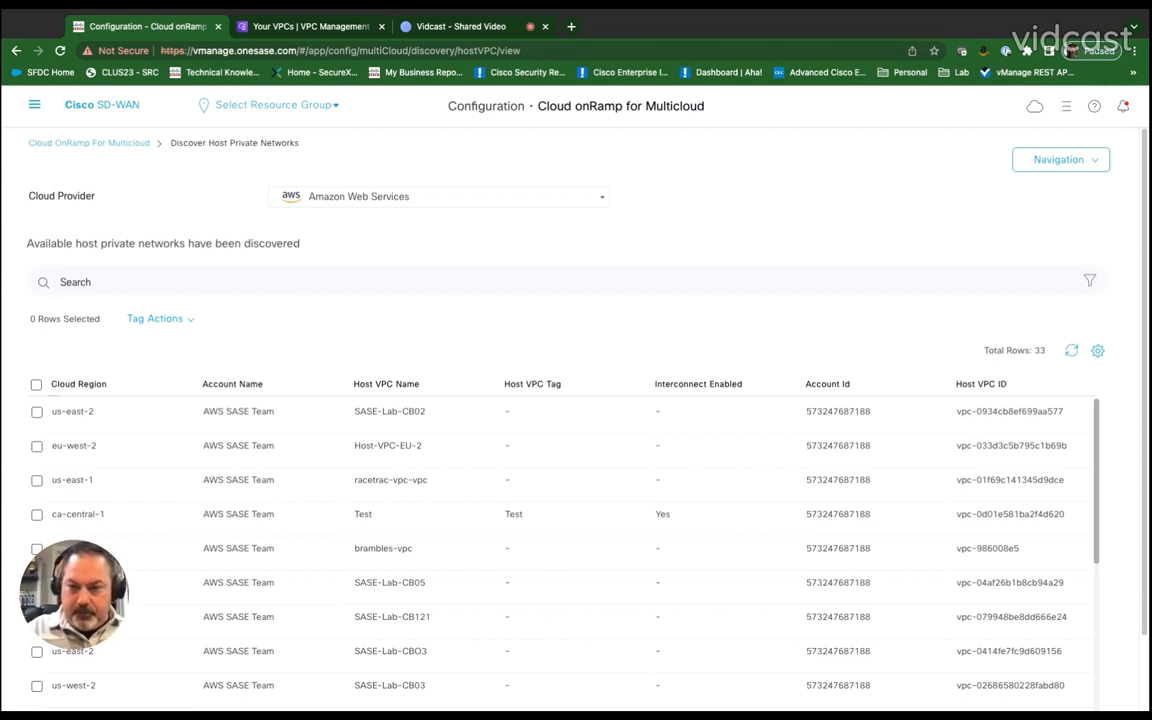
pyautogui.write('Host-vpc')
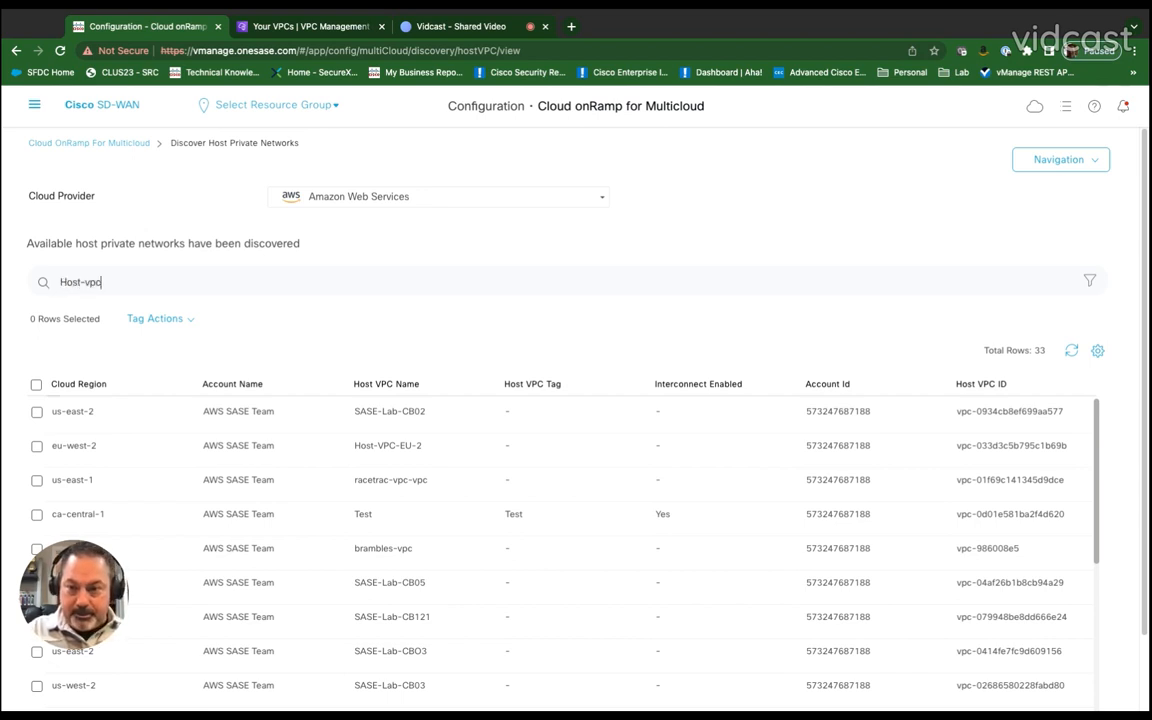
pyautogui.press('Return')
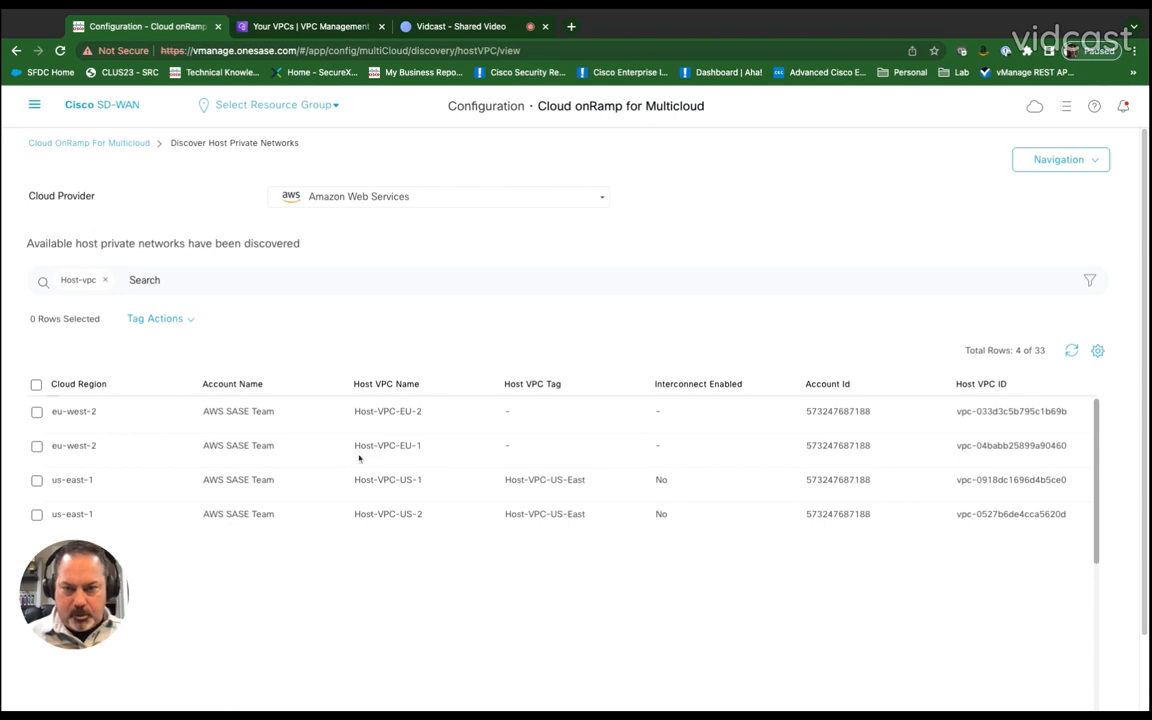
pyautogui.click(36, 411)
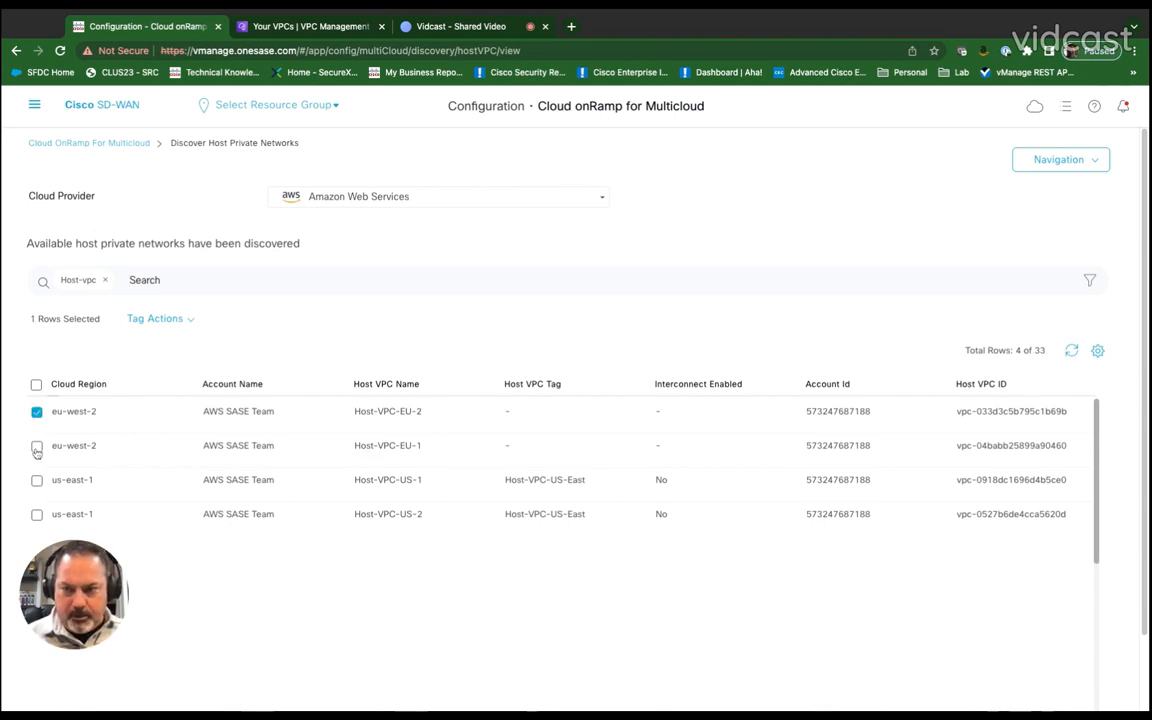
pyautogui.click(36, 445)
pyautogui.click(178, 320)
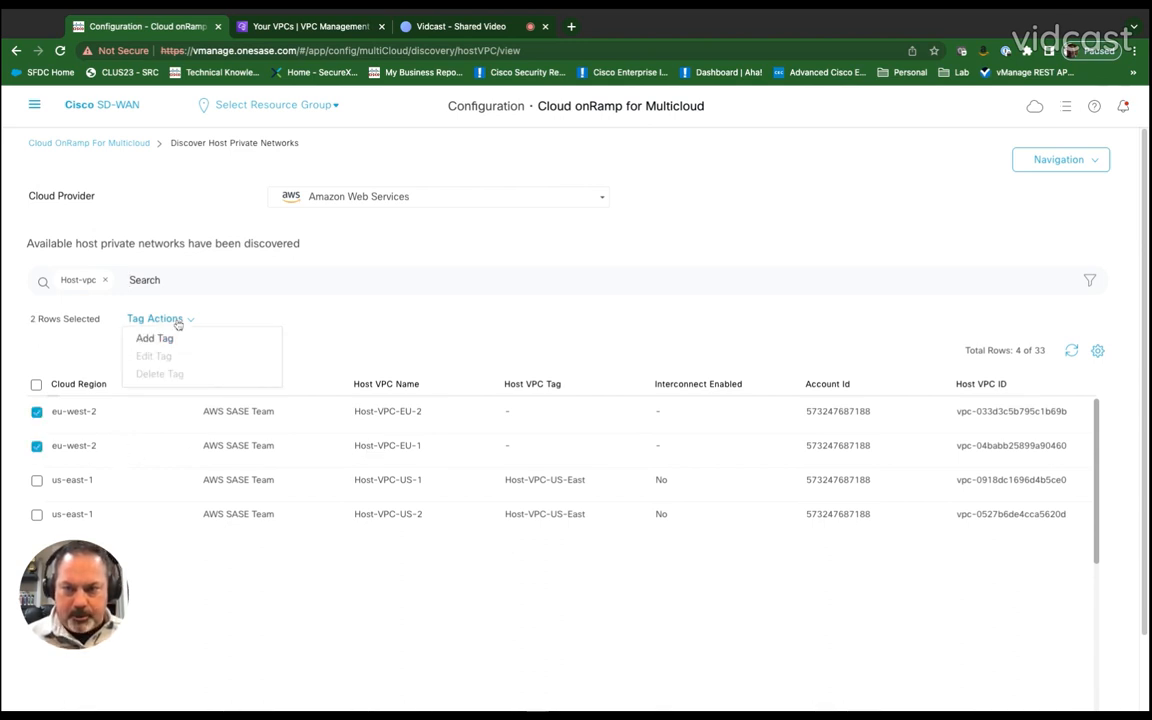
pyautogui.click(155, 337)
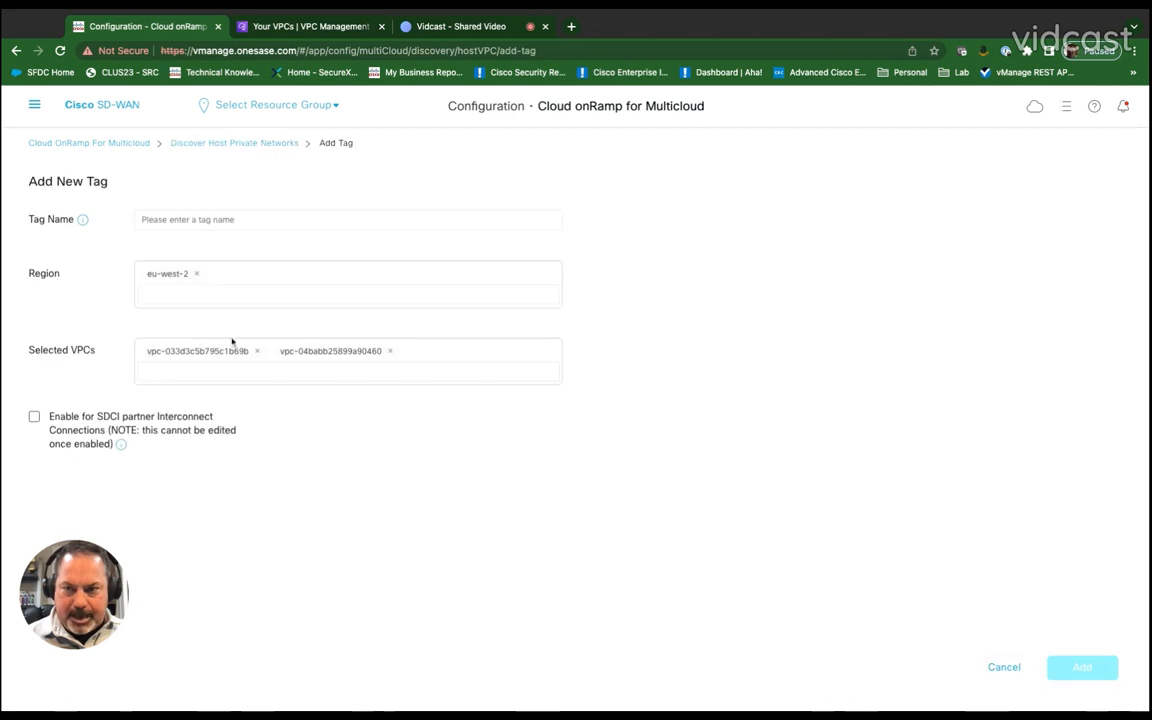
pyautogui.click(291, 220)
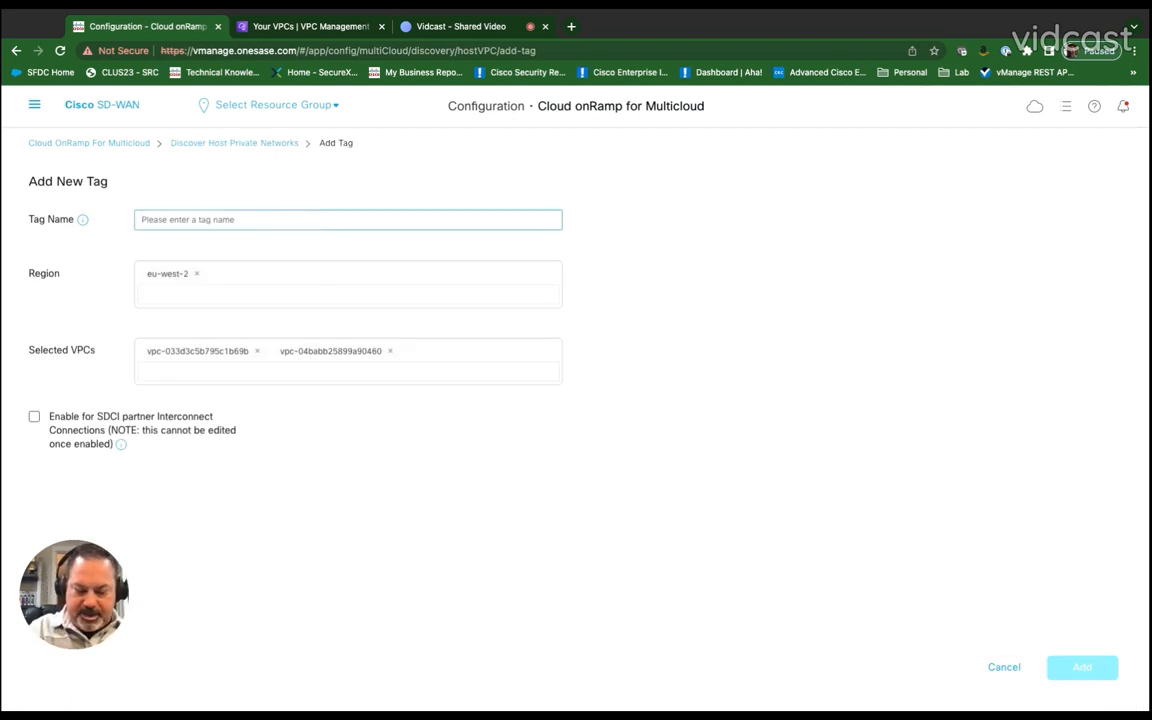
pyautogui.write('Host-VPN')
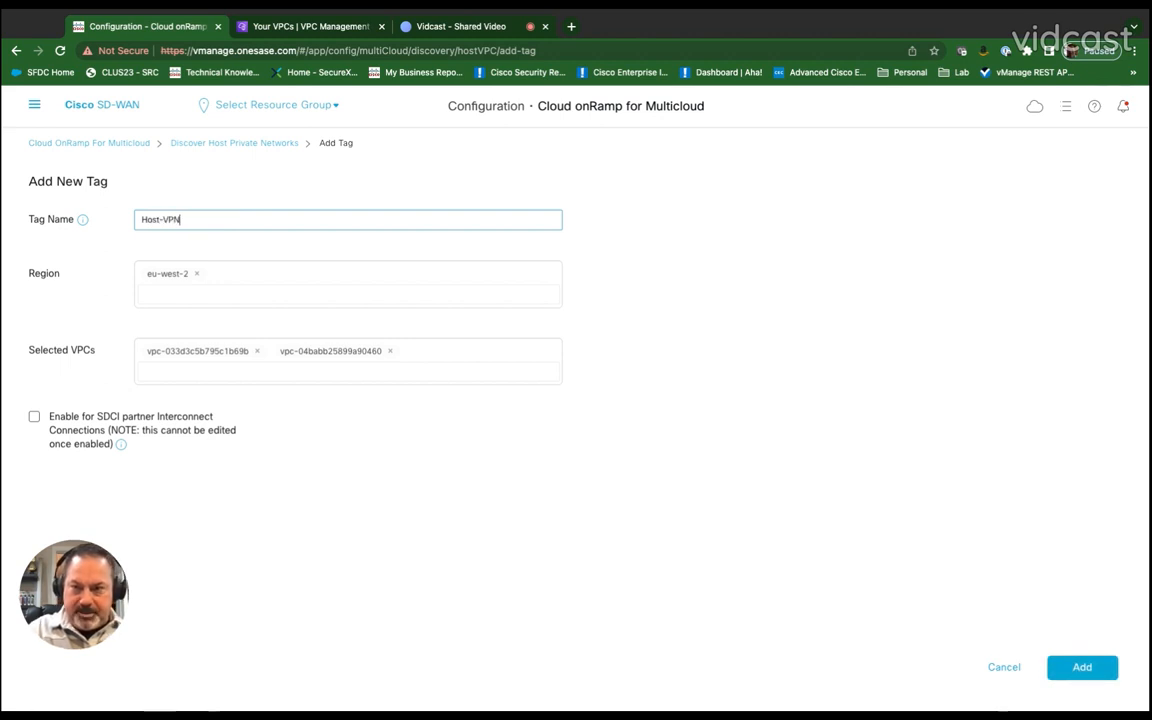
pyautogui.press('BackSpace')
pyautogui.press('BackSpace')
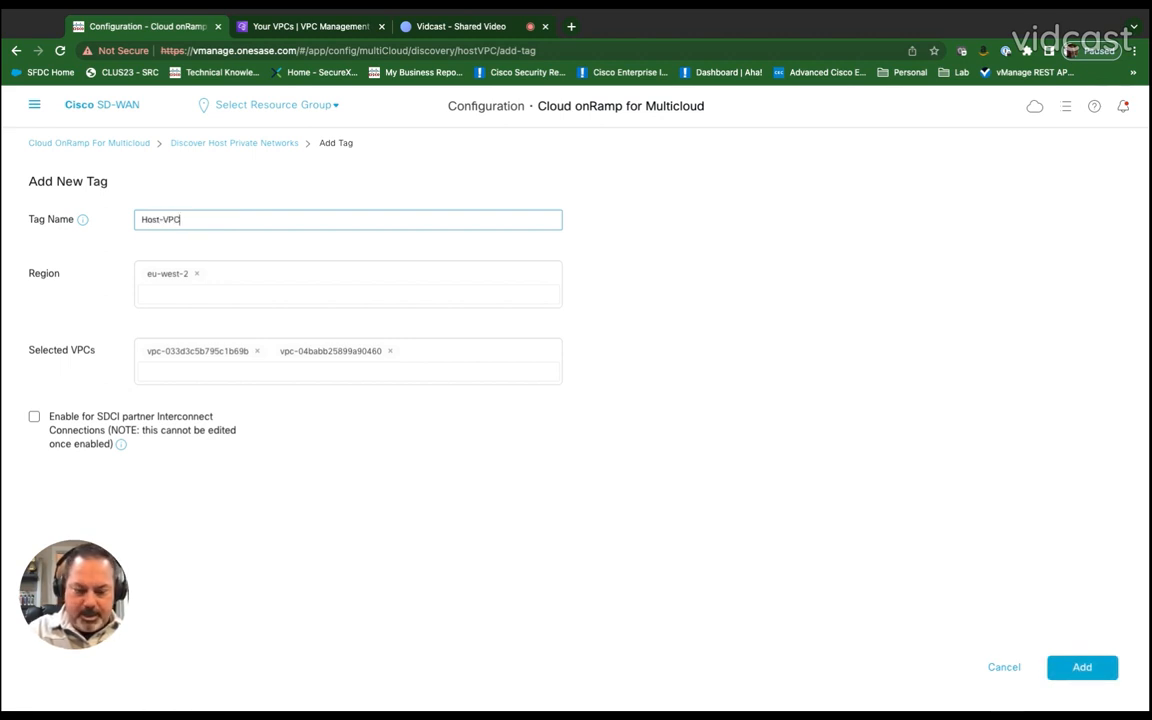
pyautogui.write('C-London')
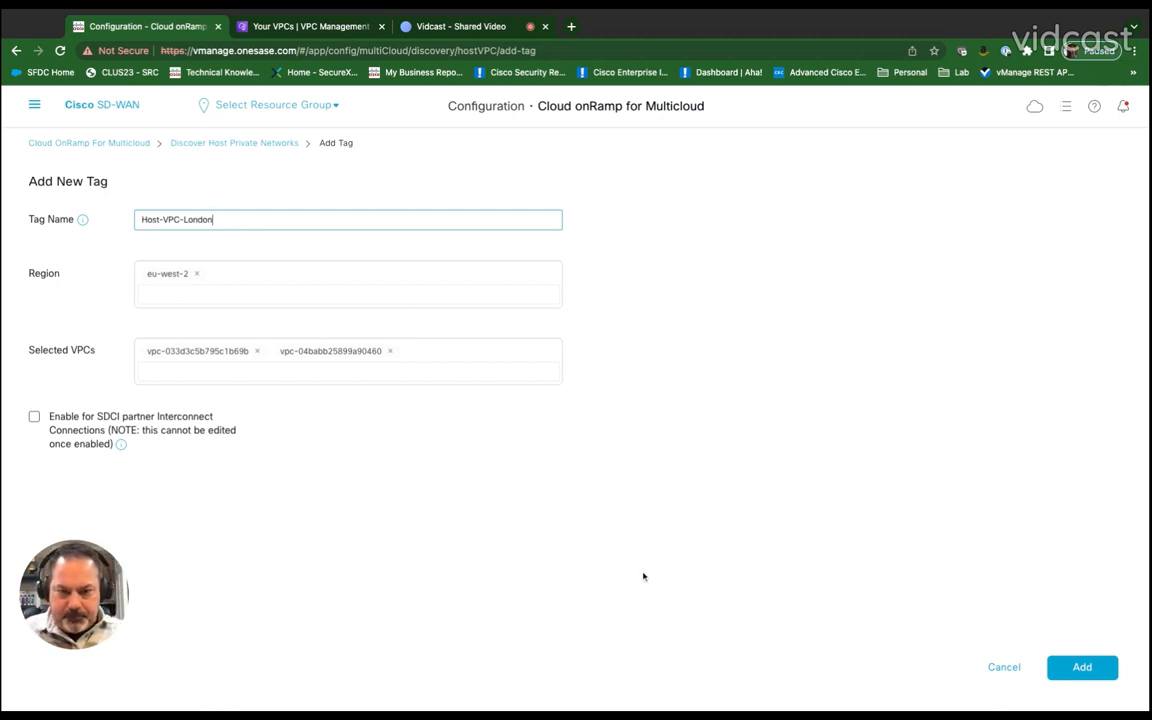
pyautogui.click(1081, 667)
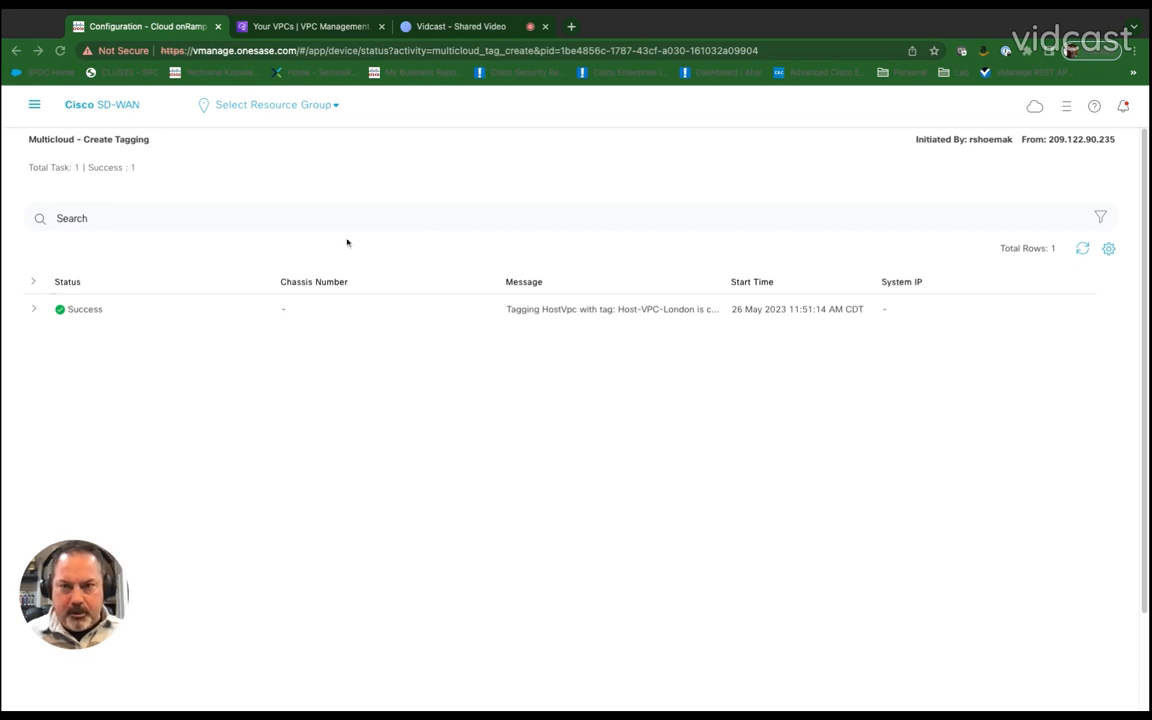
# Step: Find the AWS device templates and attach two C8K devices to Default_AWS_TGW_C8000V_Template_V01
pyautogui.click(34, 105)
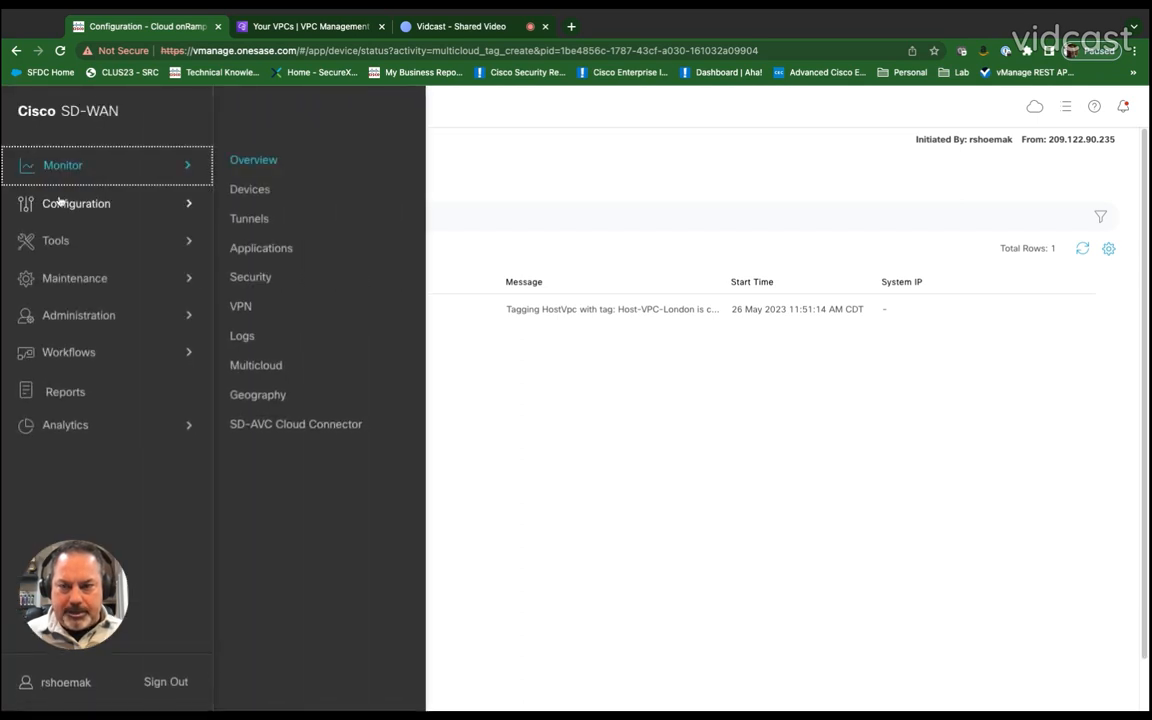
pyautogui.click(58, 200)
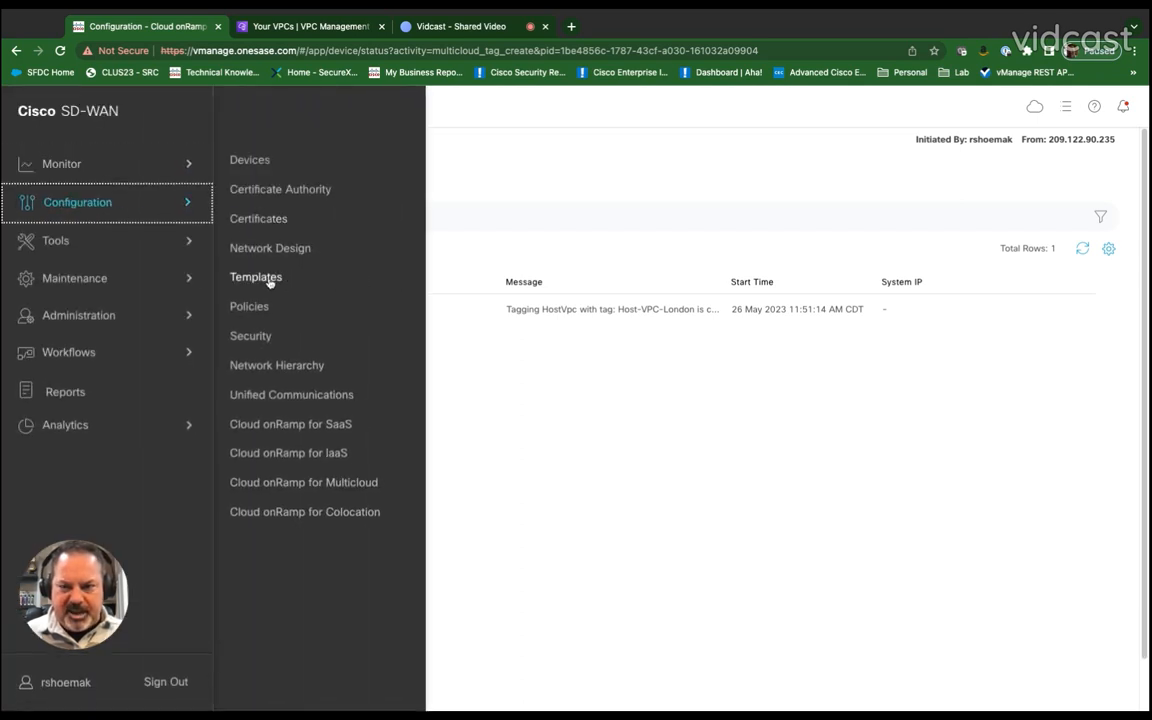
pyautogui.click(265, 277)
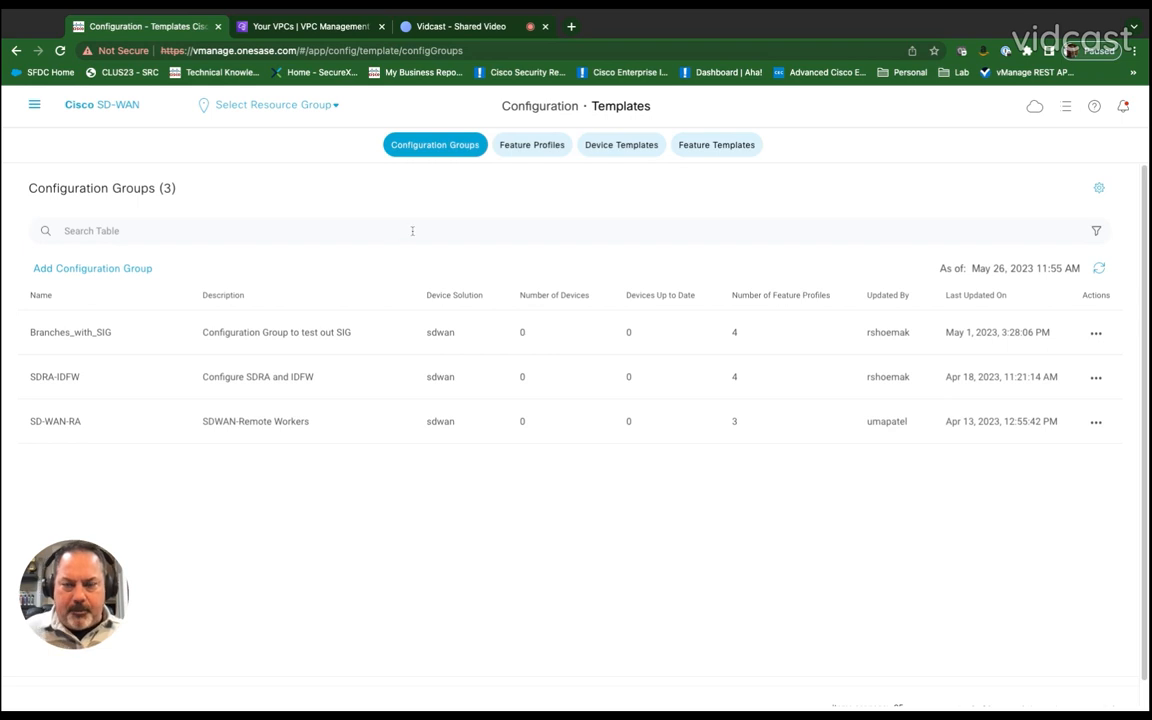
pyautogui.click(588, 145)
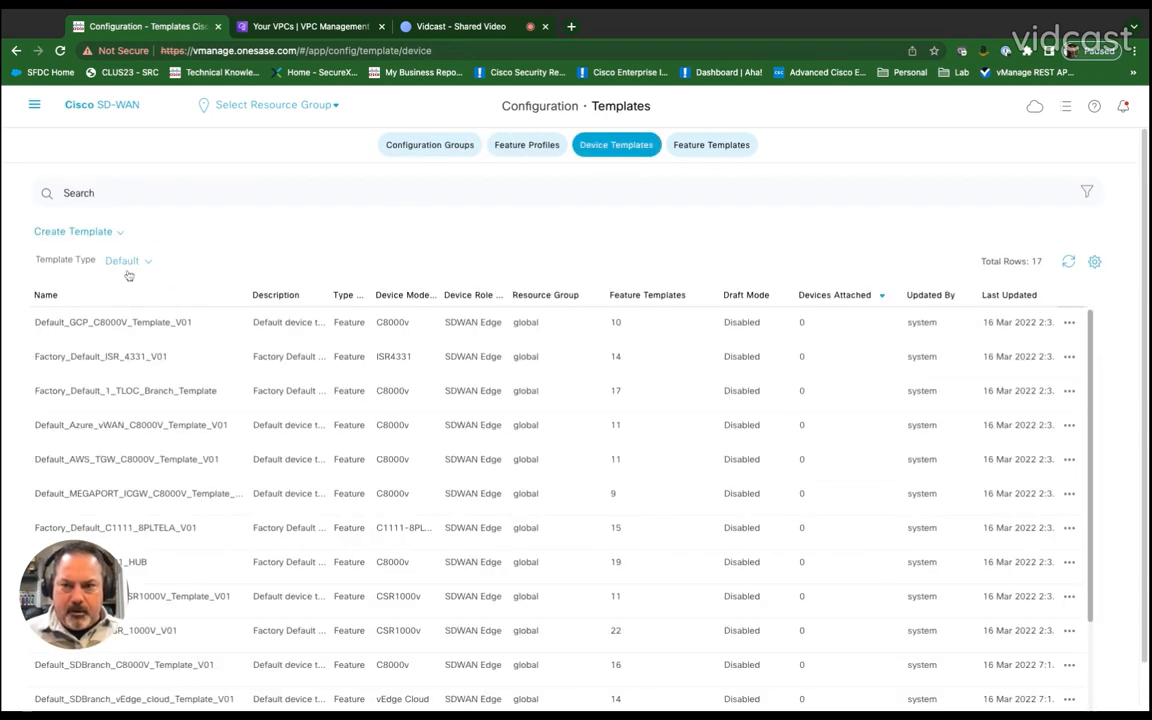
pyautogui.click(154, 193)
pyautogui.write('aws')
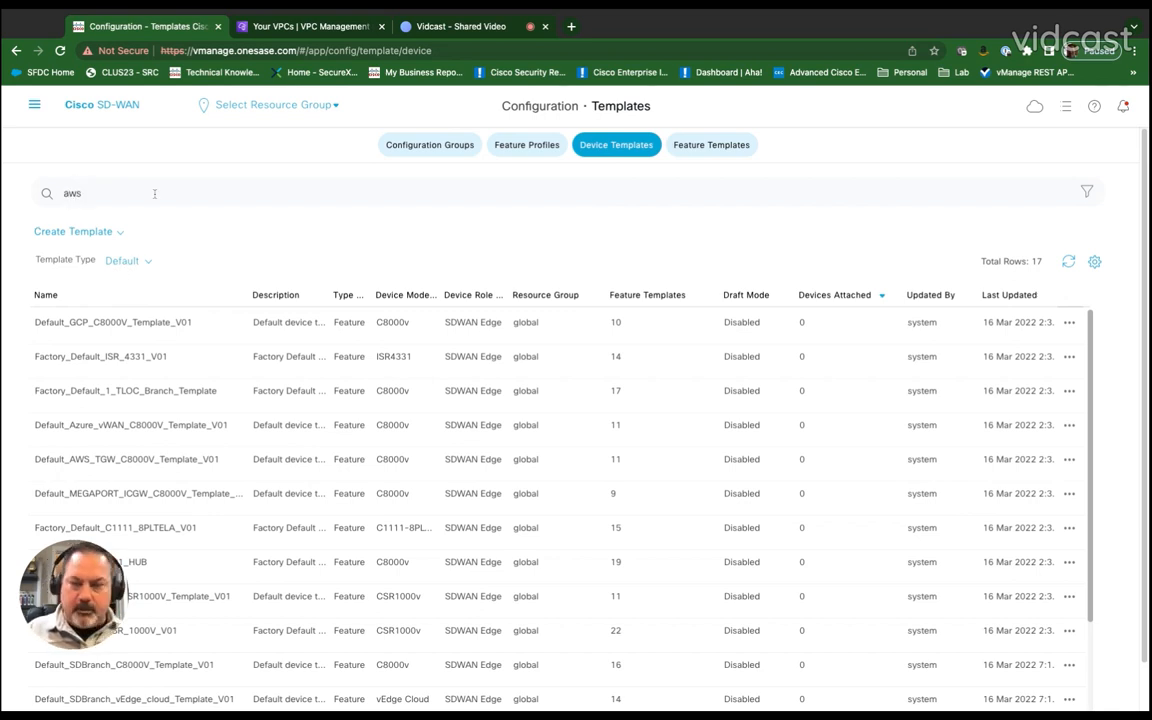
pyautogui.press('Return')
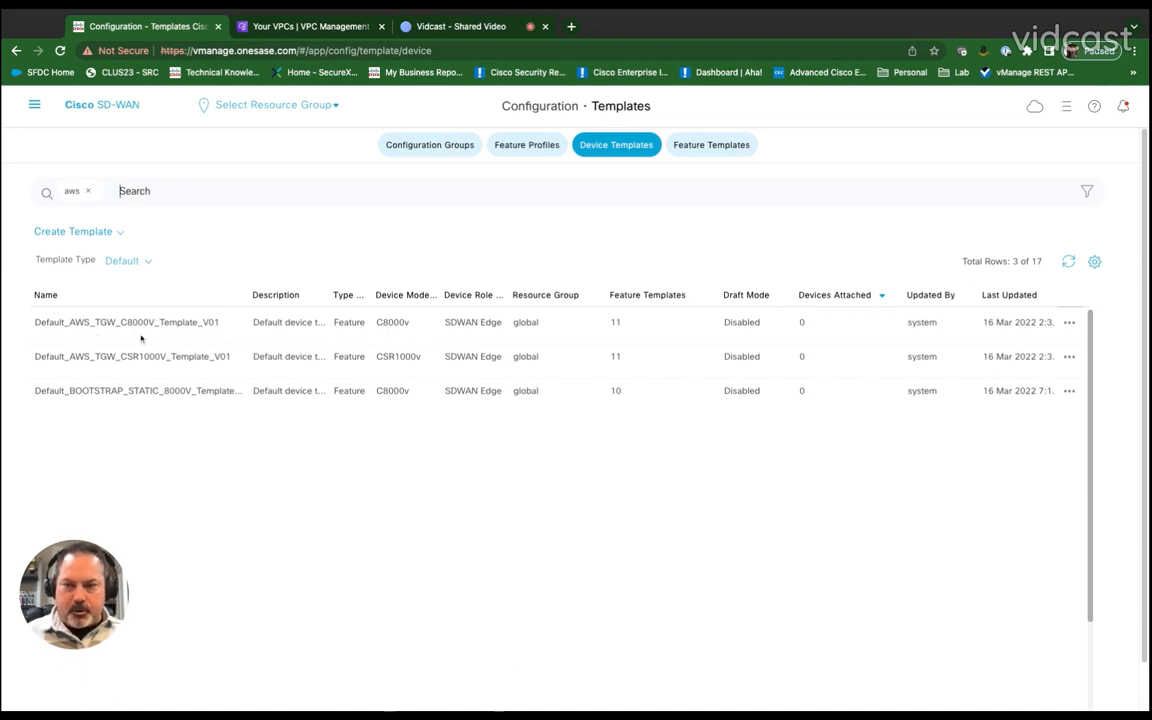
pyautogui.click(1069, 324)
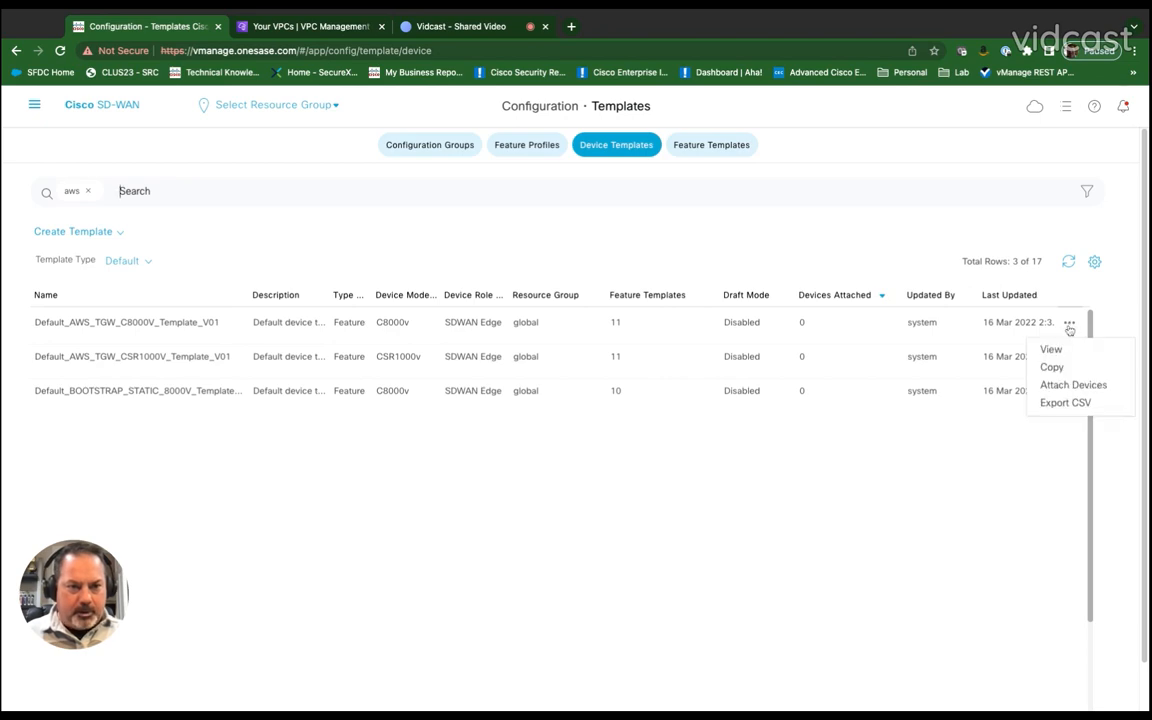
pyautogui.click(1075, 387)
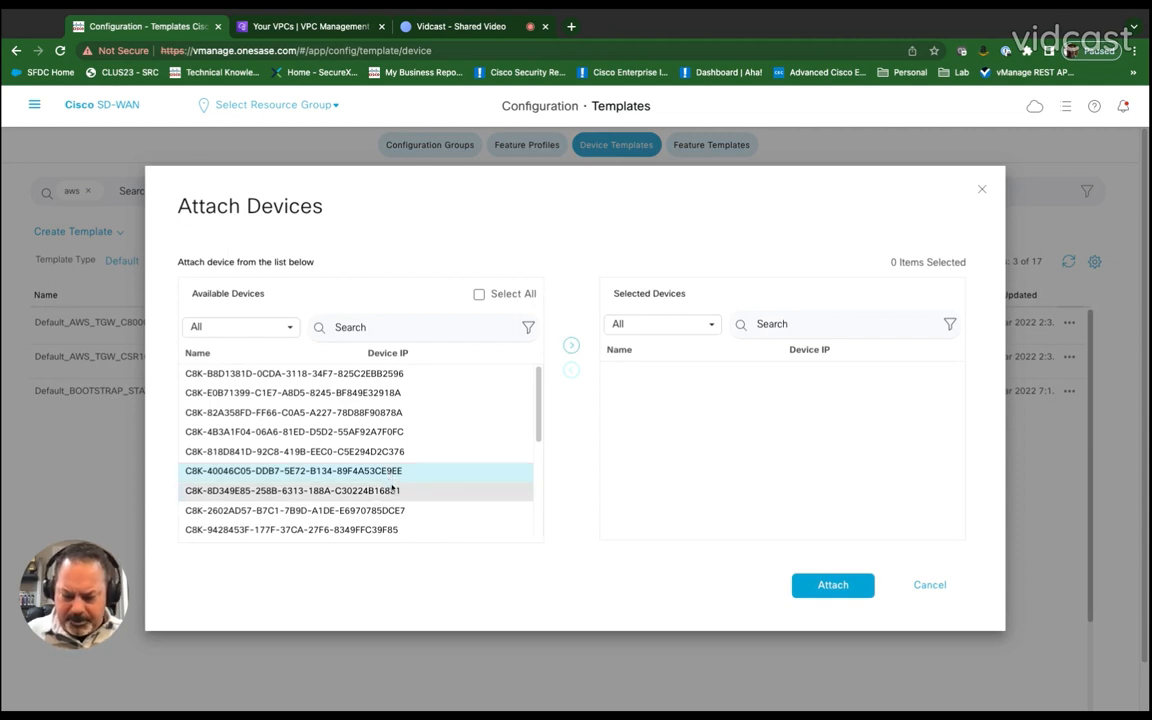
pyautogui.click(388, 490)
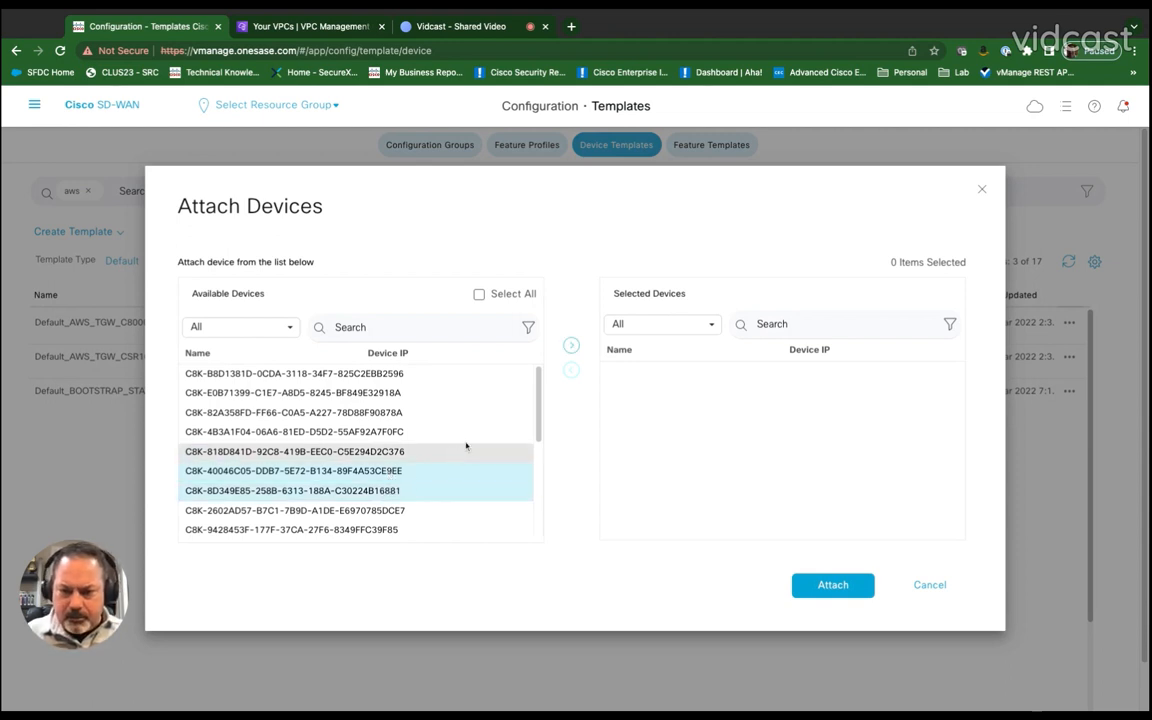
pyautogui.click(571, 347)
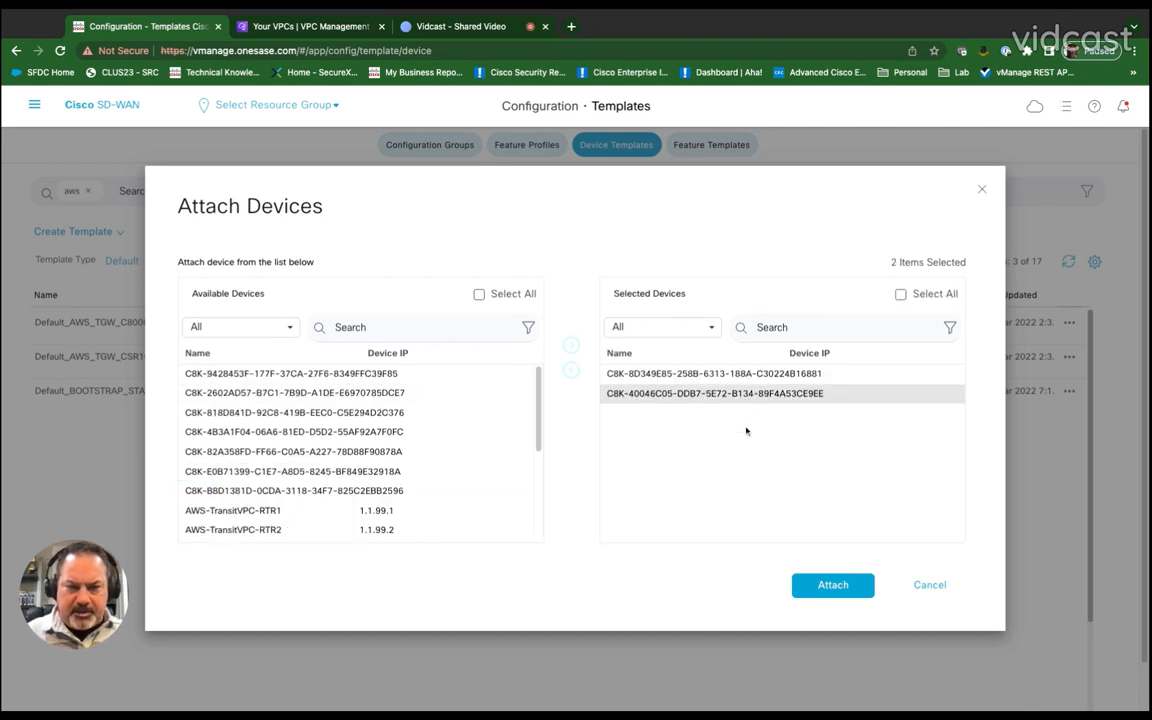
pyautogui.click(833, 585)
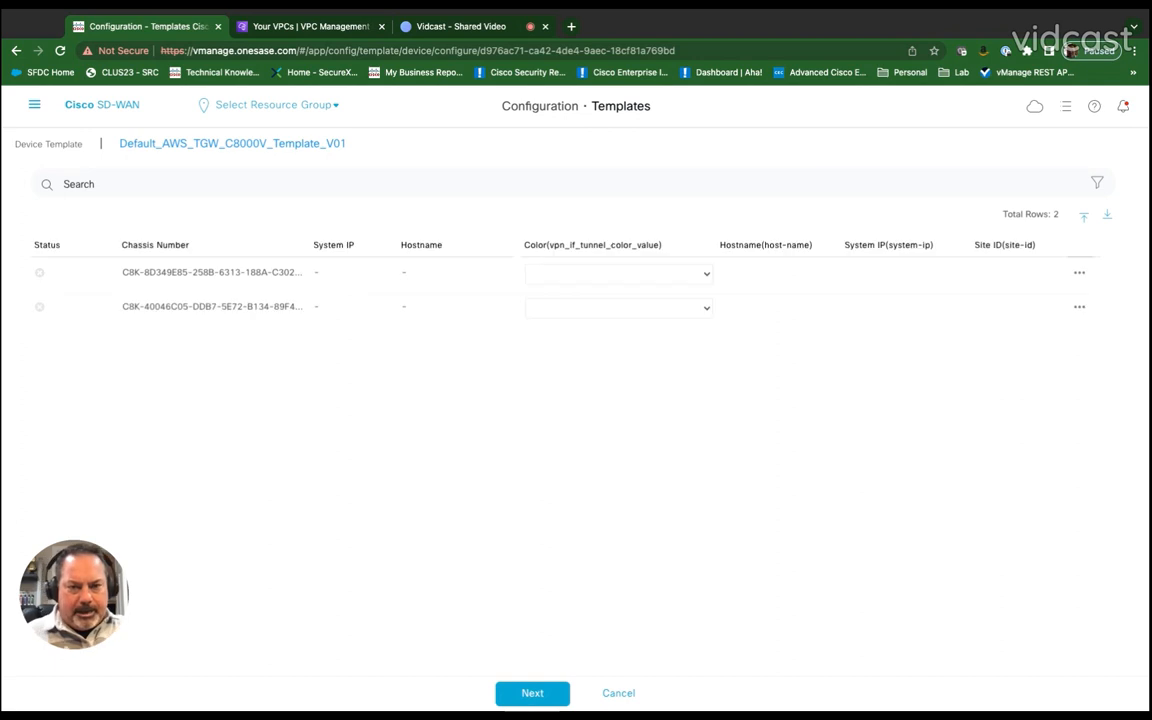
# Step: Open the first C8K device's template variables, set its tunnel color to public-internet and hostname to CGW-AWS-London-C8Kv1
pyautogui.click(1079, 273)
pyautogui.click(1070, 303)
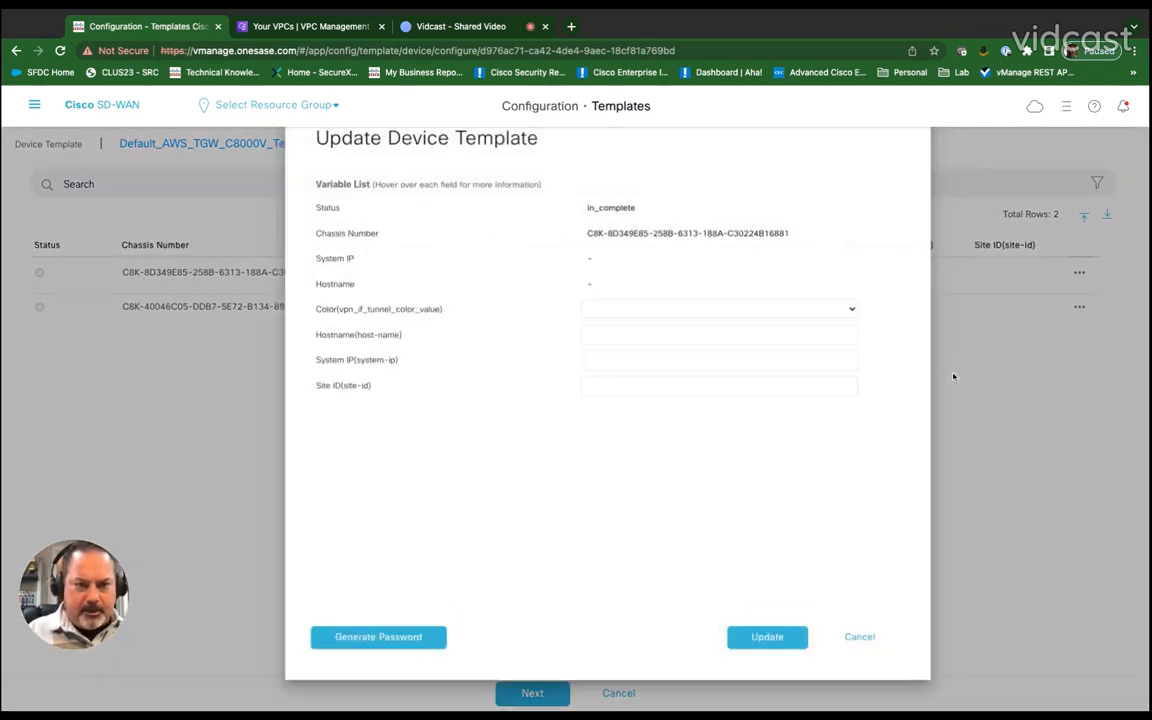
pyautogui.click(836, 314)
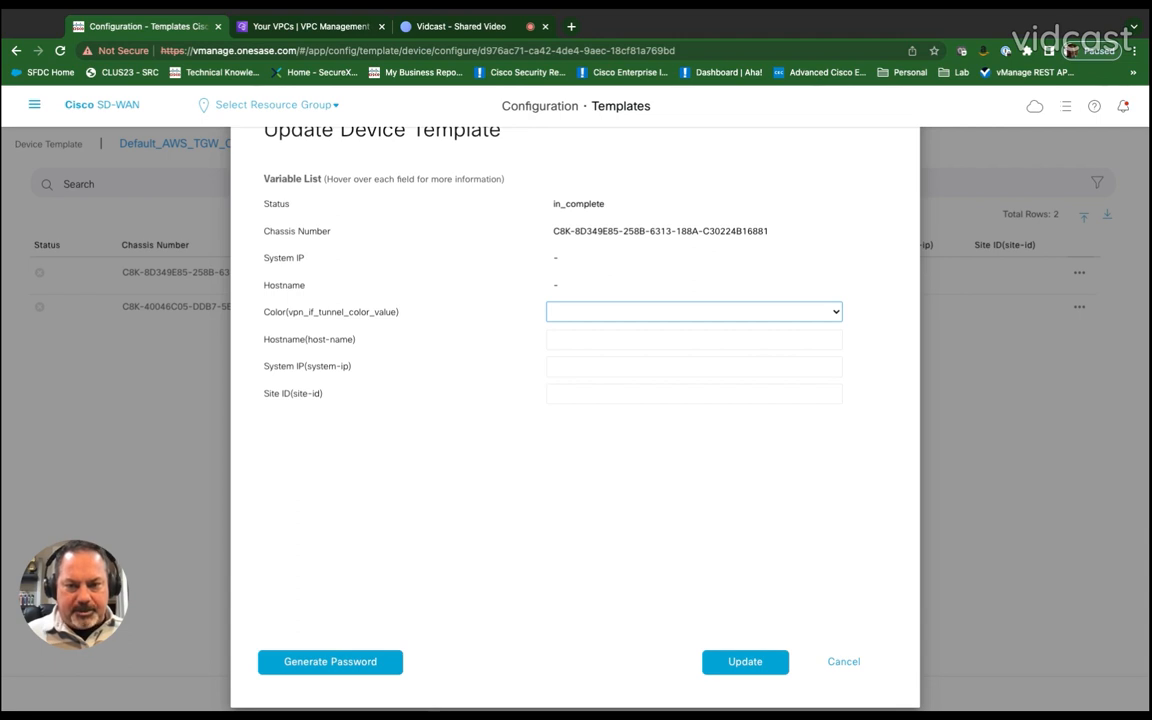
pyautogui.click(698, 571)
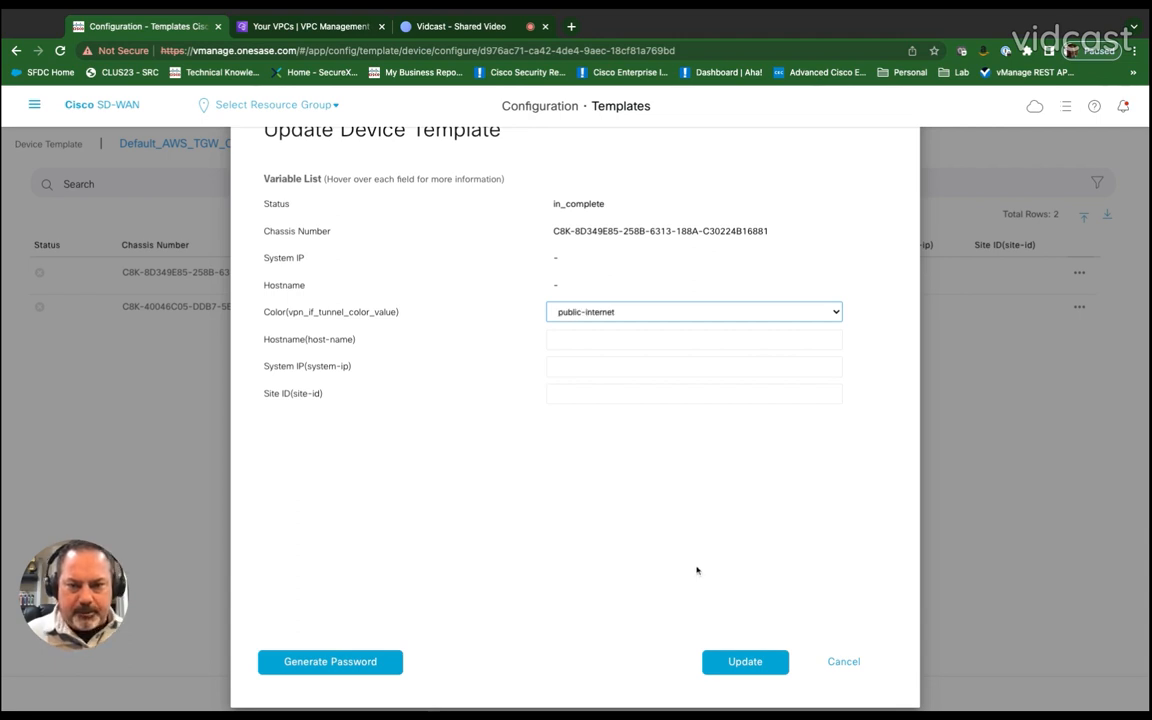
pyautogui.click(560, 341)
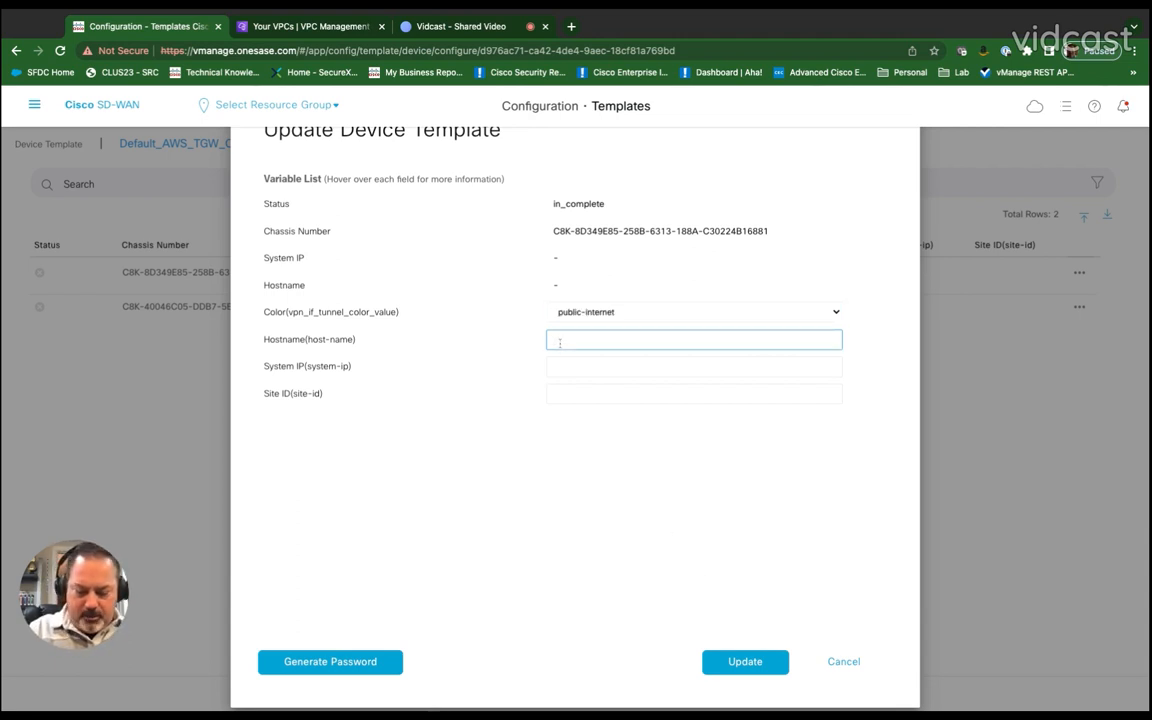
pyautogui.write('CGW-')
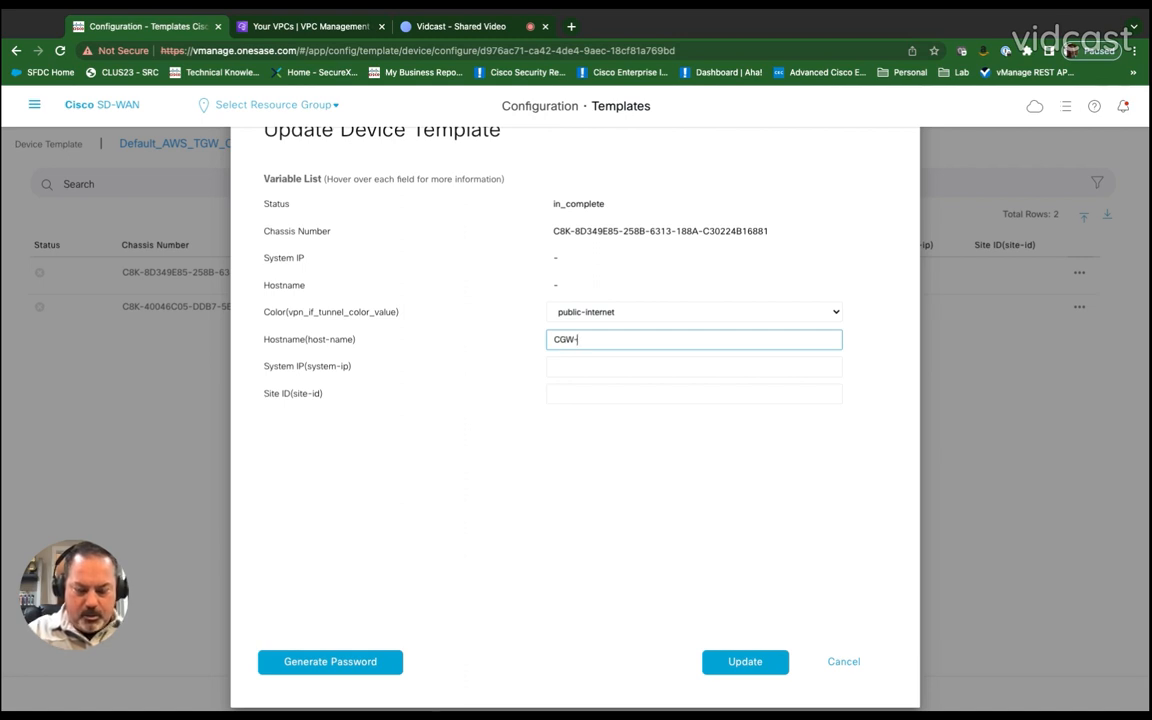
pyautogui.write('AWS-London')
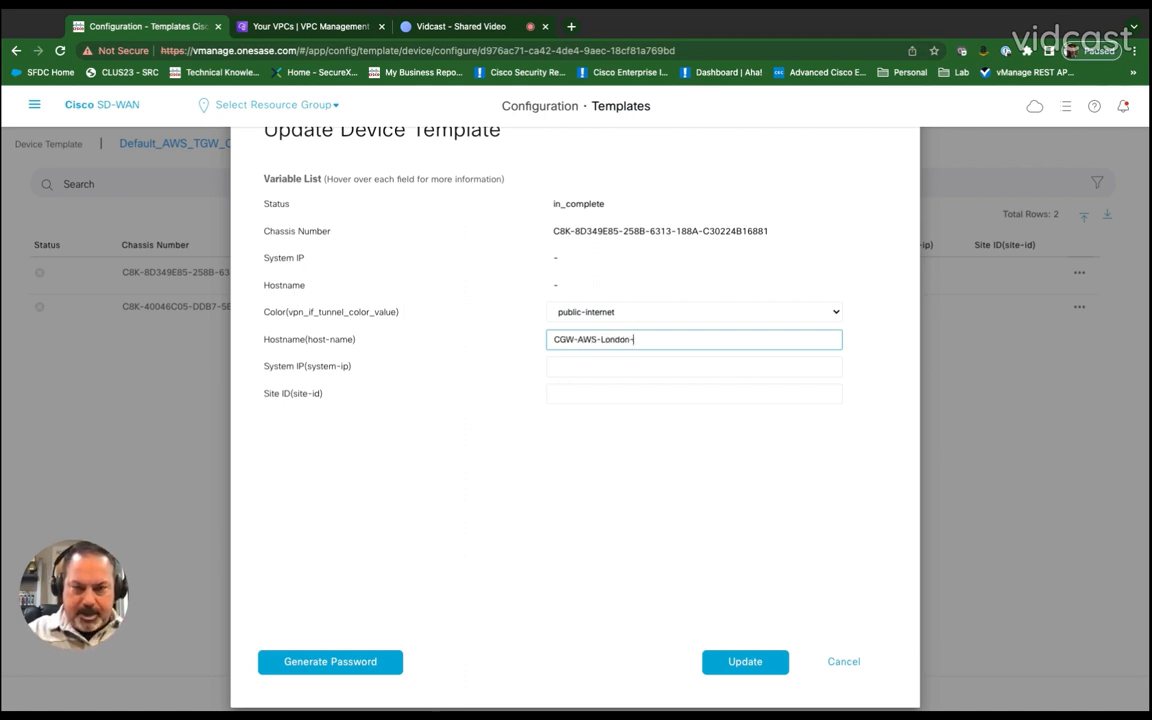
pyautogui.write('-')
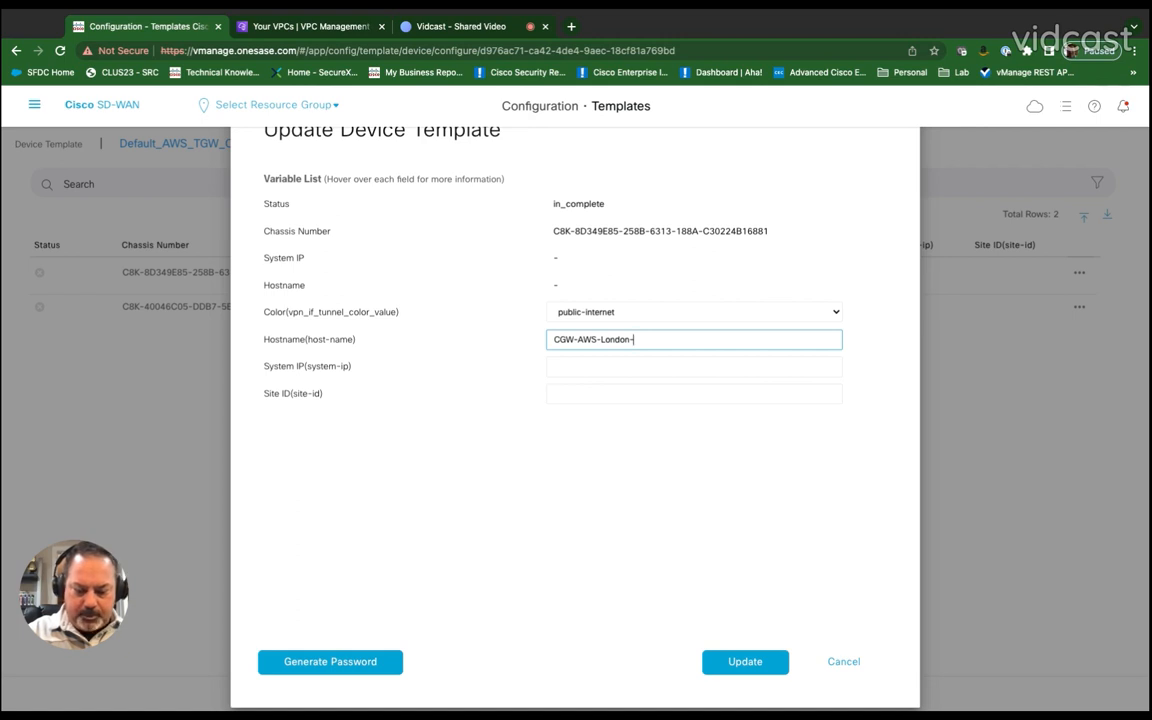
pyautogui.write('C8Kv1')
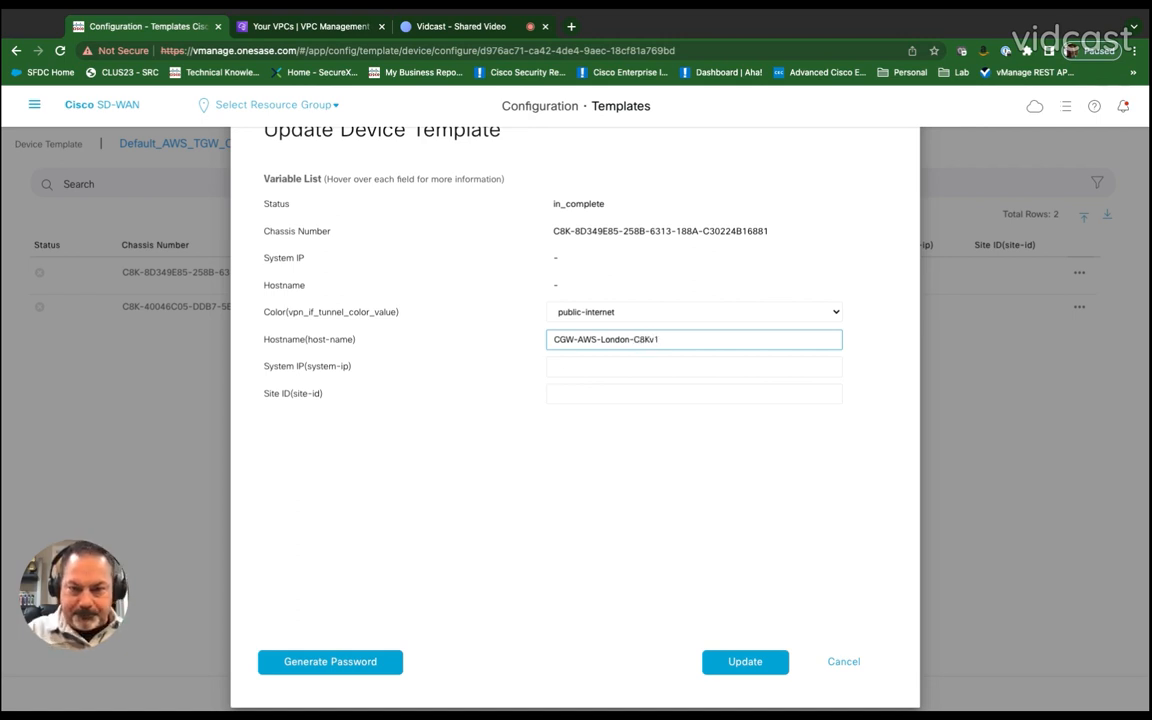
# Step: Set the first device's system IP to 1.6.2.10 and site ID to 6020, and update it
pyautogui.click(568, 368)
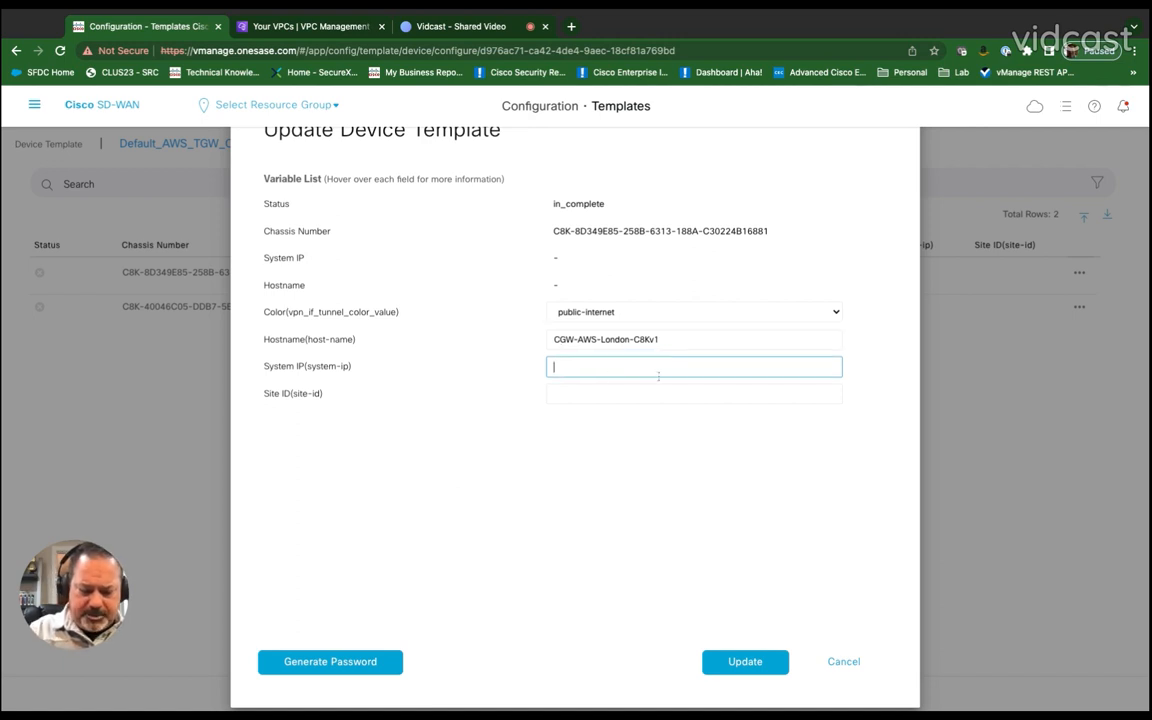
pyautogui.write('1.6.2.')
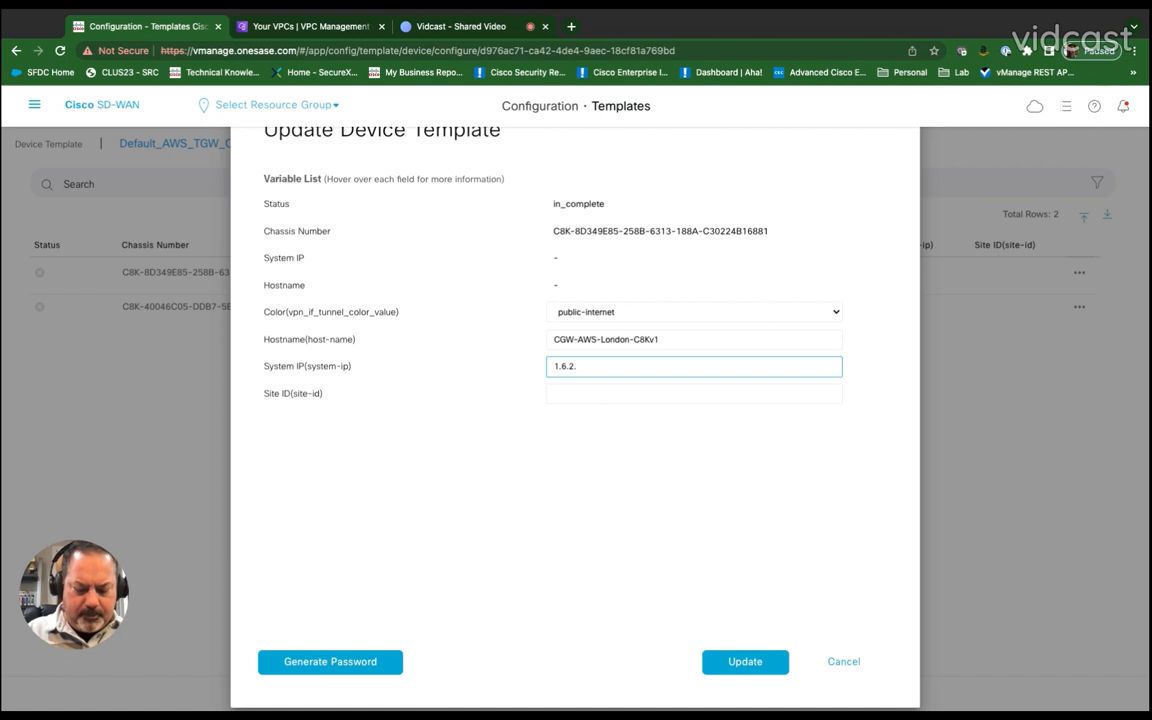
pyautogui.write('10')
pyautogui.click(694, 394)
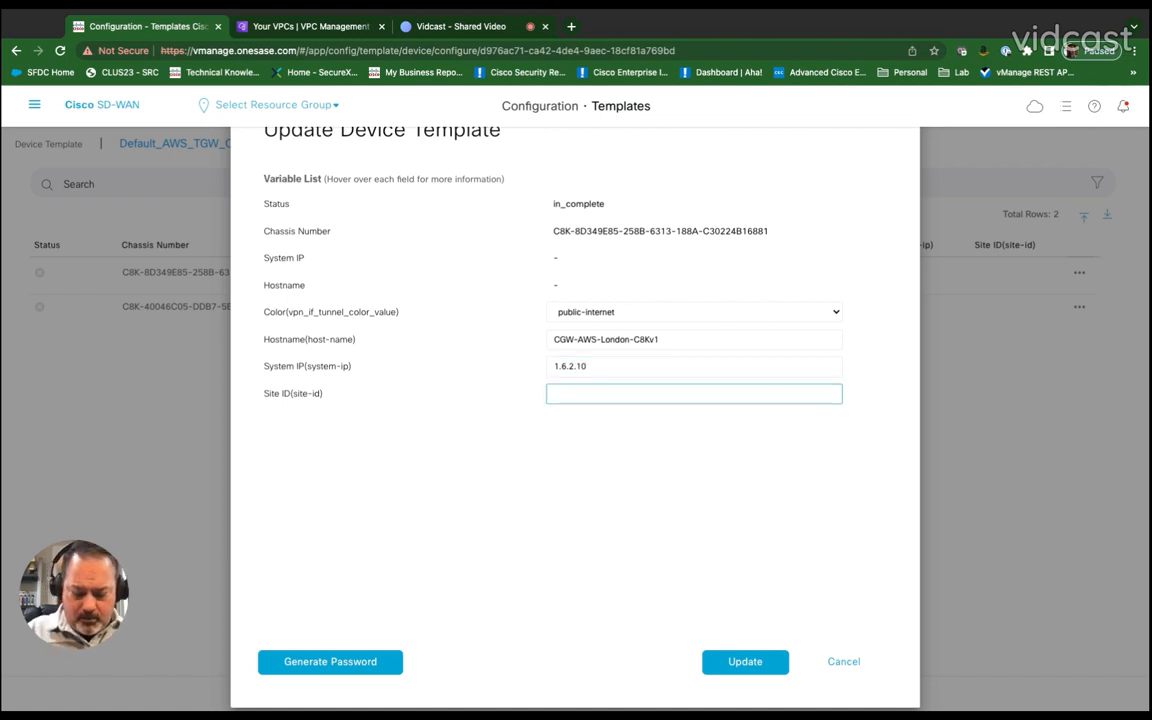
pyautogui.write('6020')
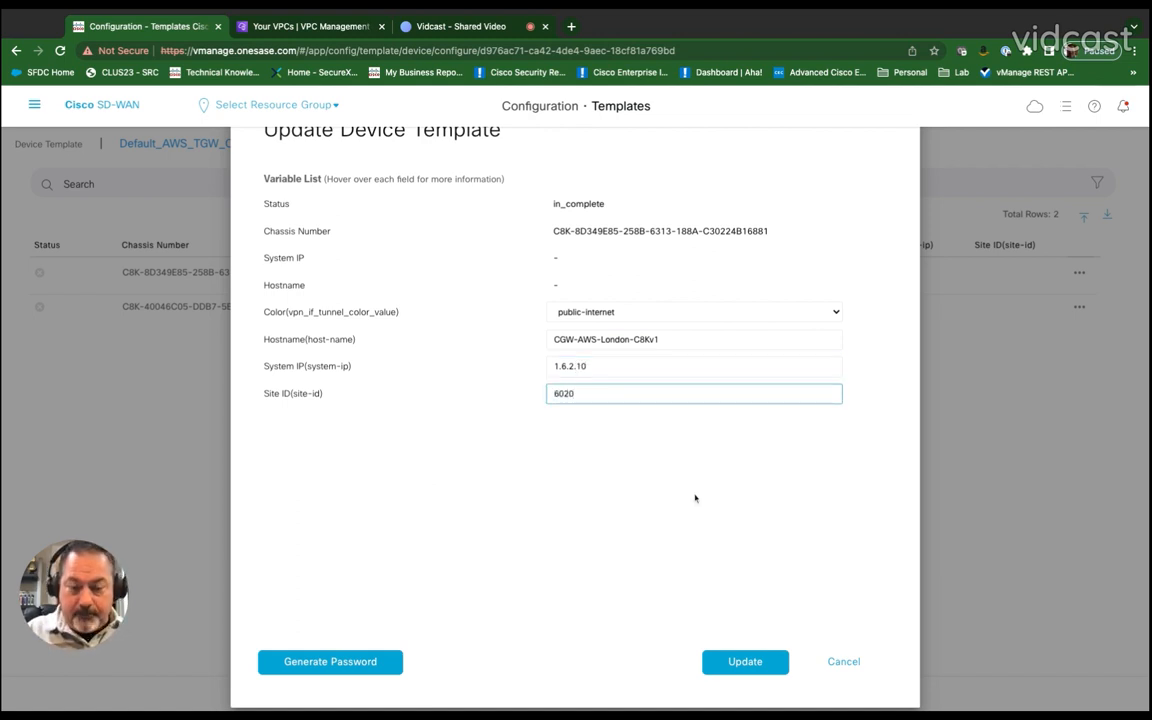
pyautogui.click(739, 661)
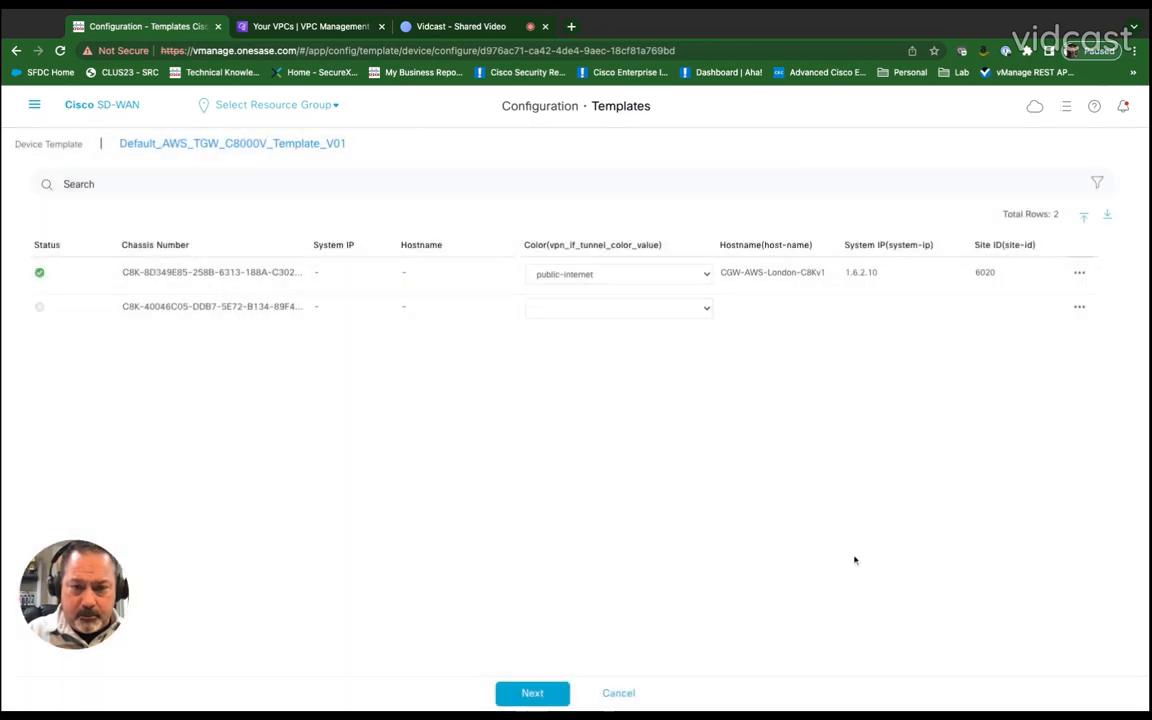
# Step: Open the second C8K device's variables, set its tunnel color to public-internet and hostname to CGW-AWS-London-C8Kv2
pyautogui.click(1069, 340)
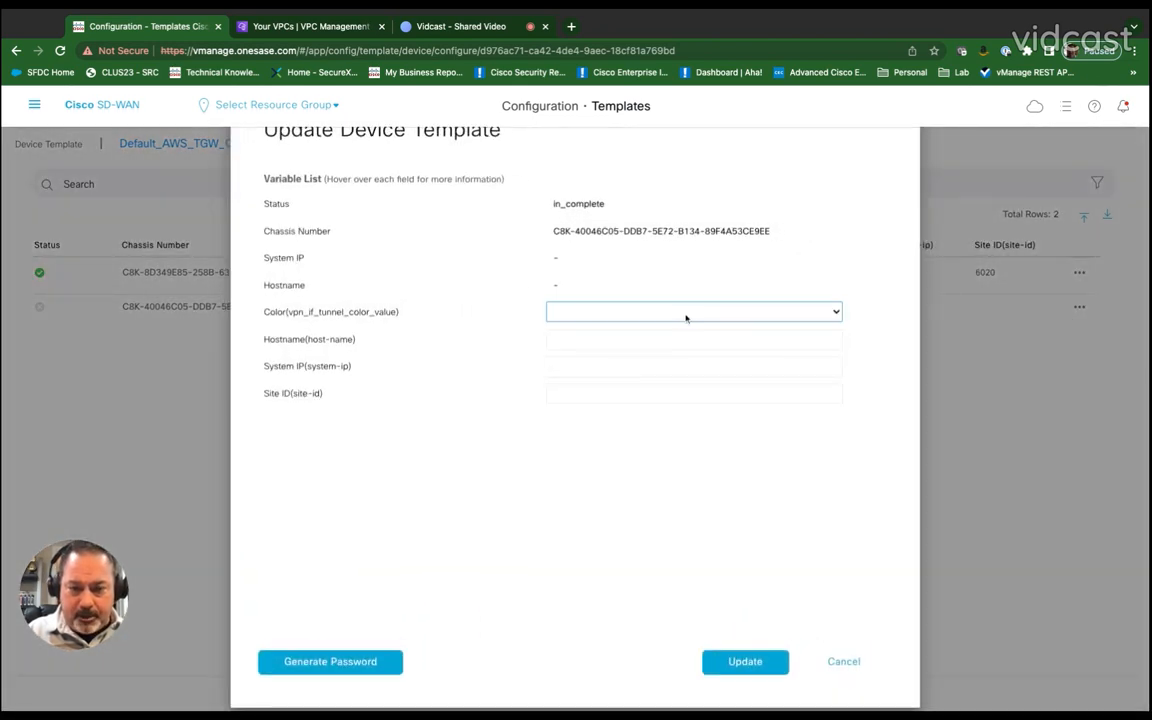
pyautogui.click(604, 422)
pyautogui.click(600, 338)
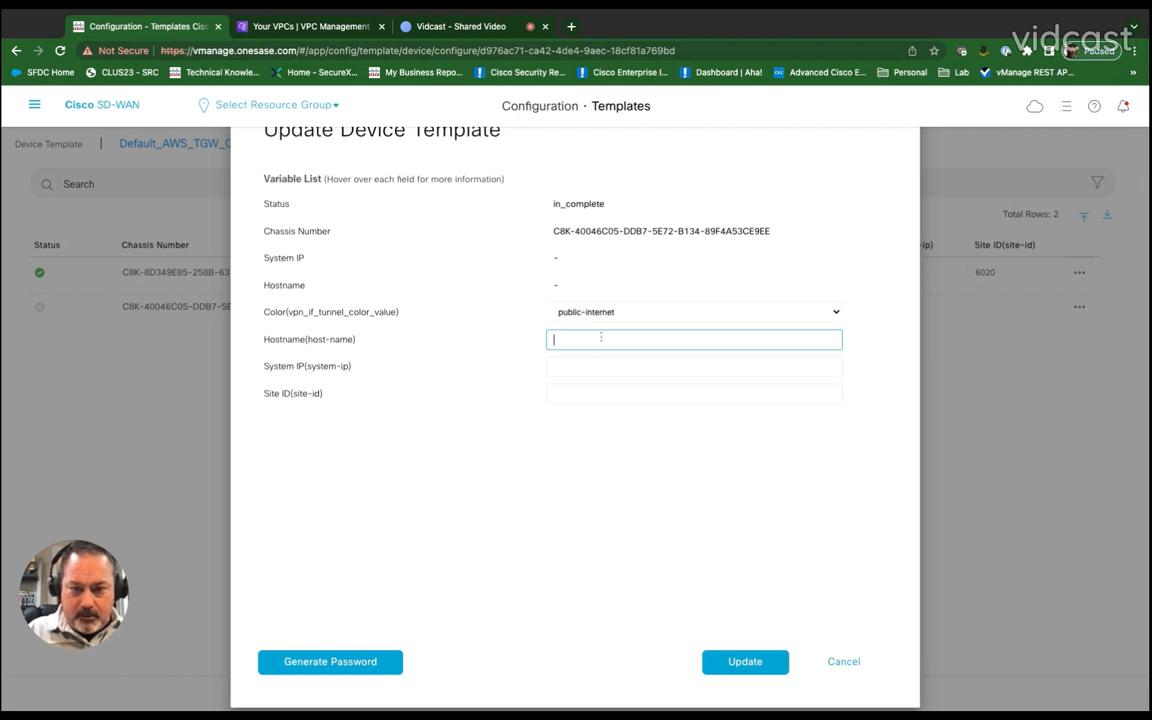
pyautogui.write('CGW-')
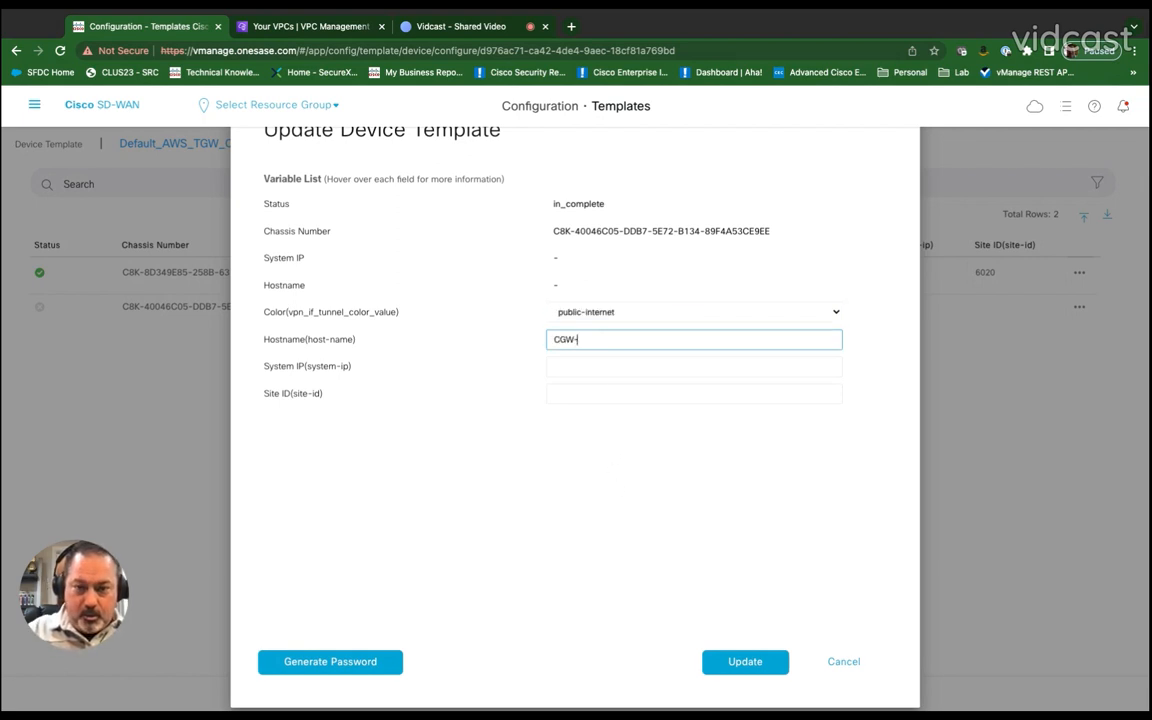
pyautogui.write('AWS-Lon')
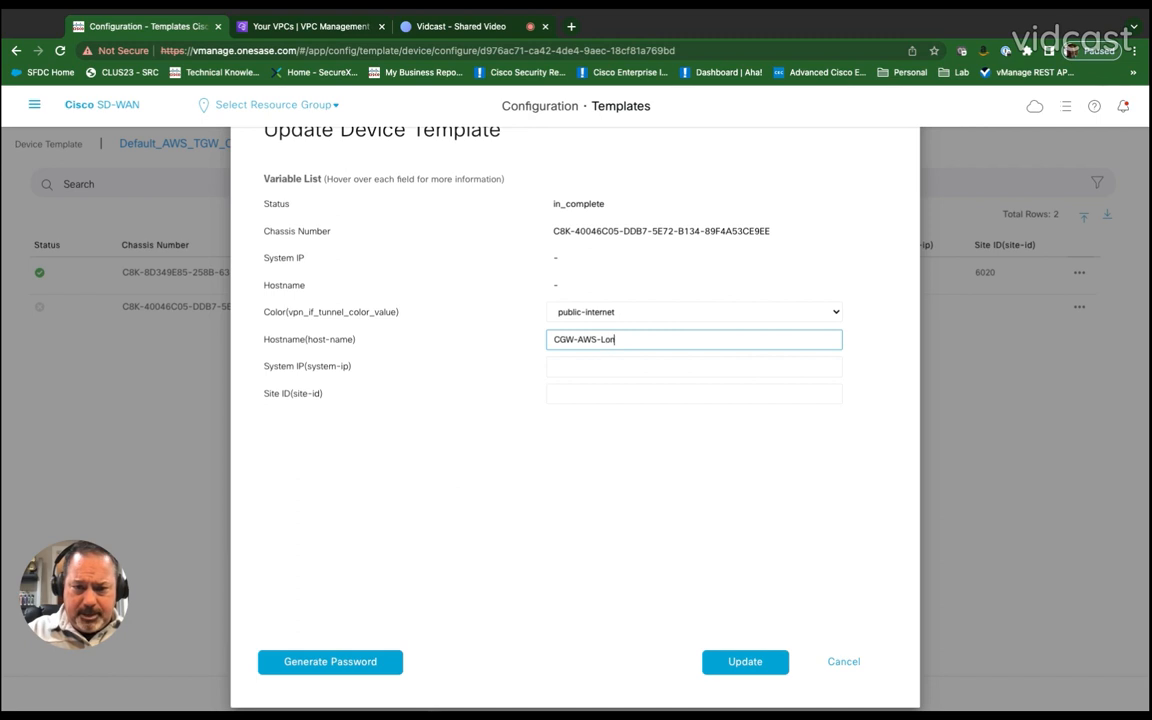
pyautogui.write('don-C')
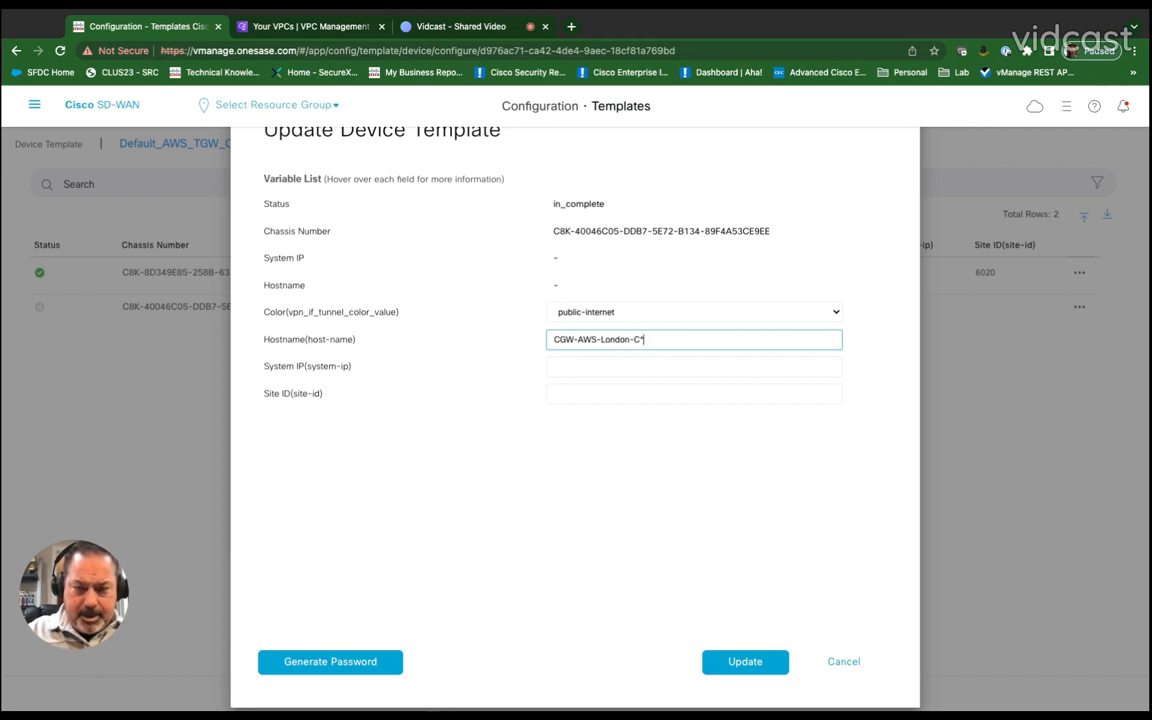
pyautogui.write('8Kv2')
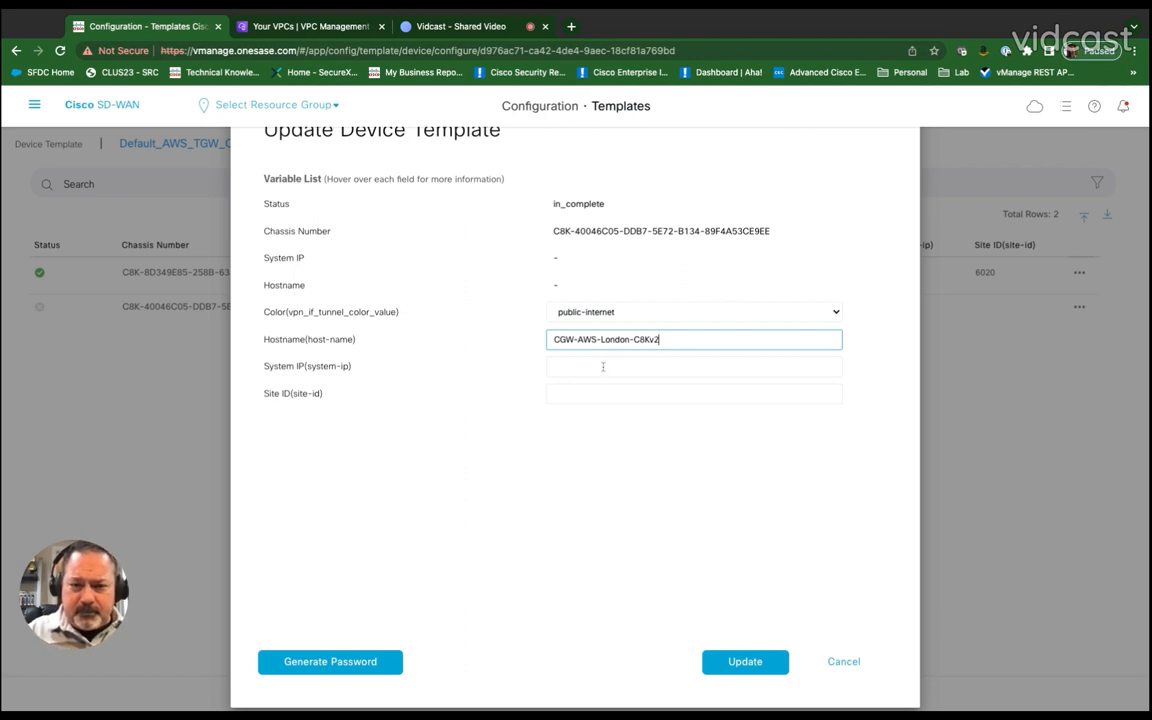
# Step: Set the second device's system IP to 1.6.2.11 and its site ID to 6020
pyautogui.click(603, 367)
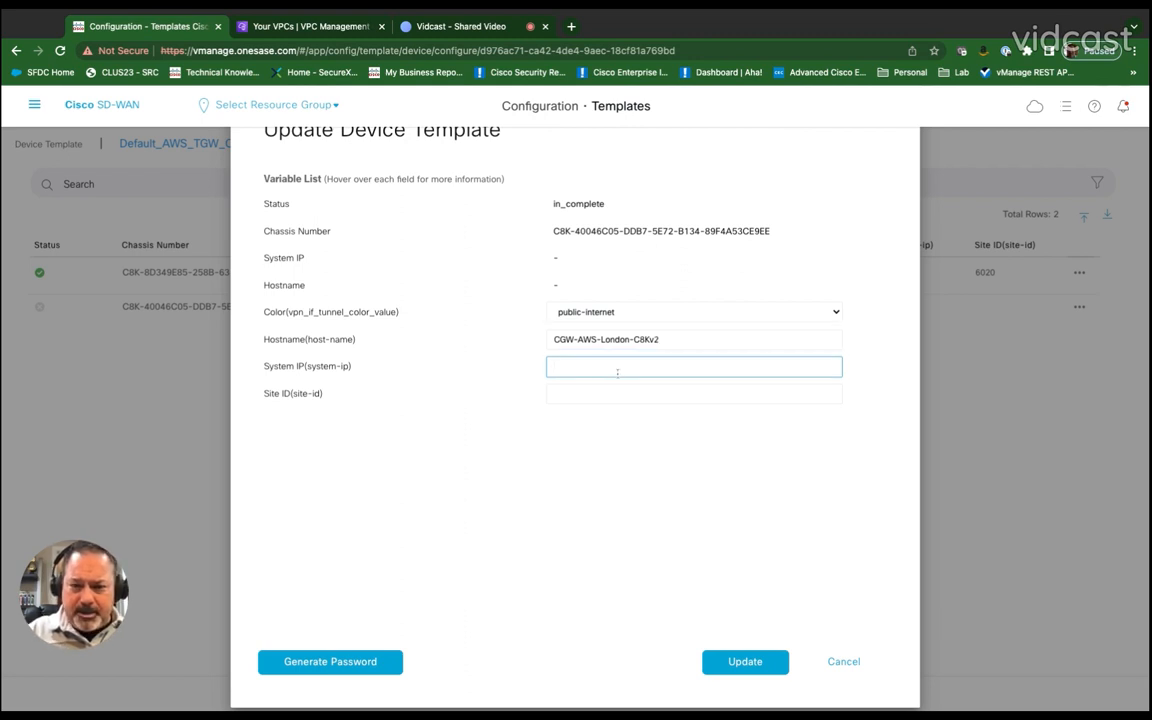
pyautogui.write('1.6.2.11')
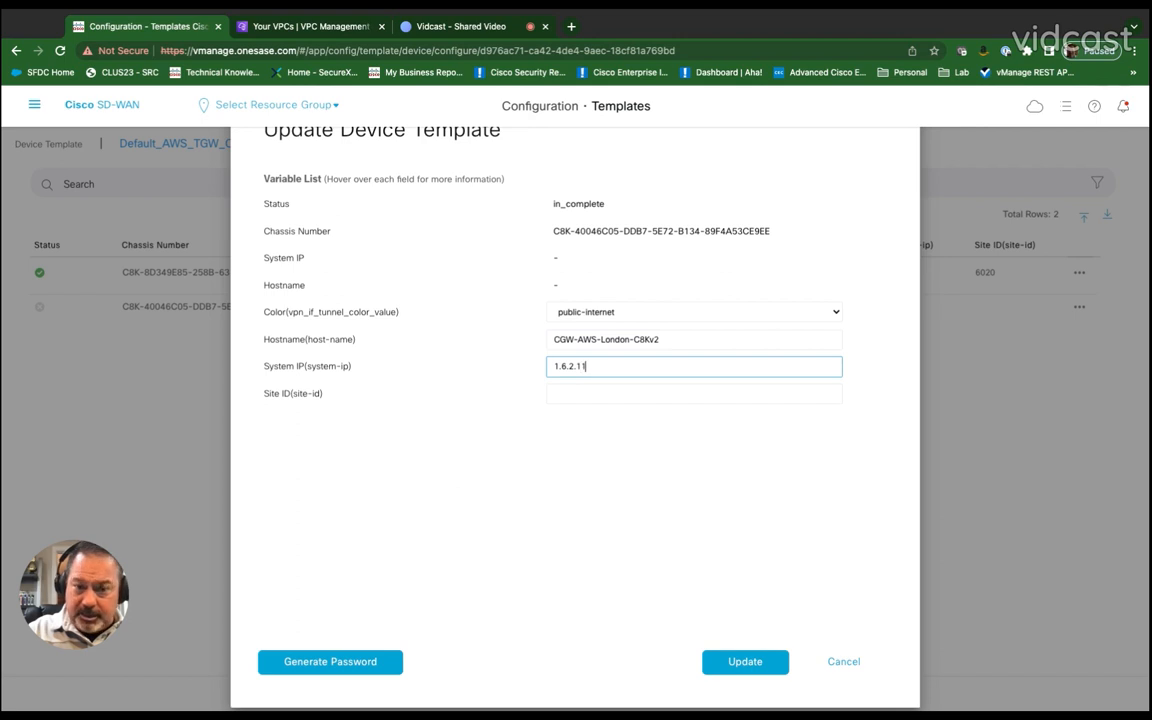
pyautogui.press('Tab')
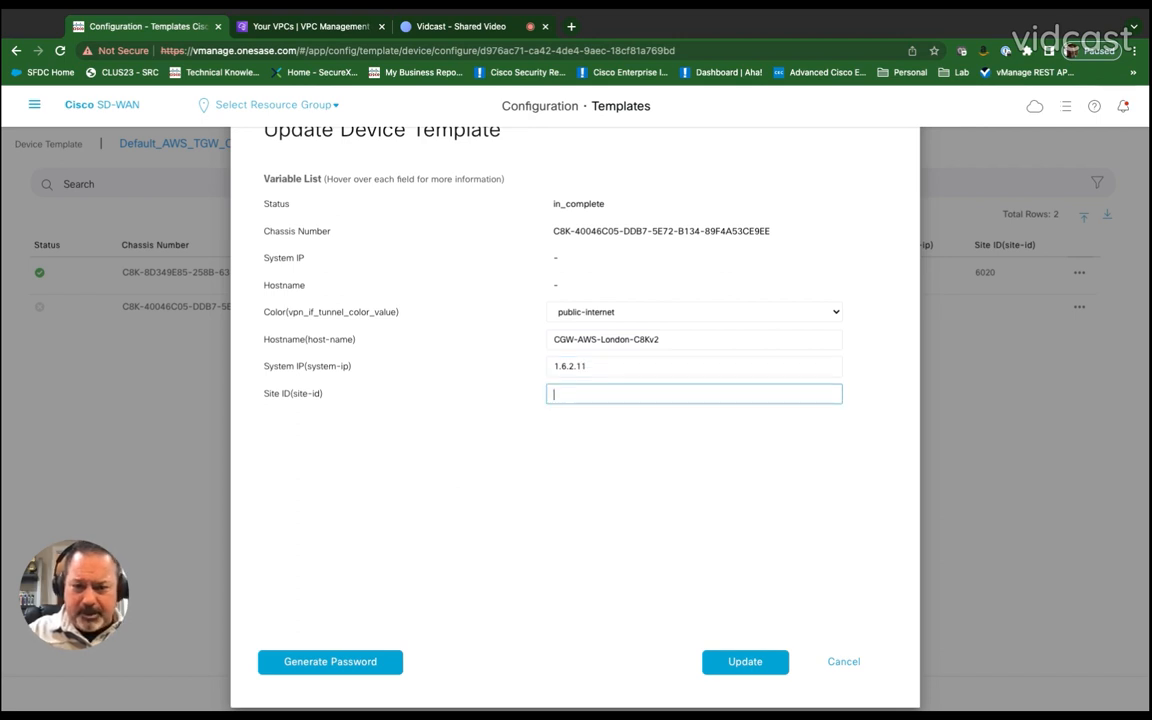
pyautogui.write('60')
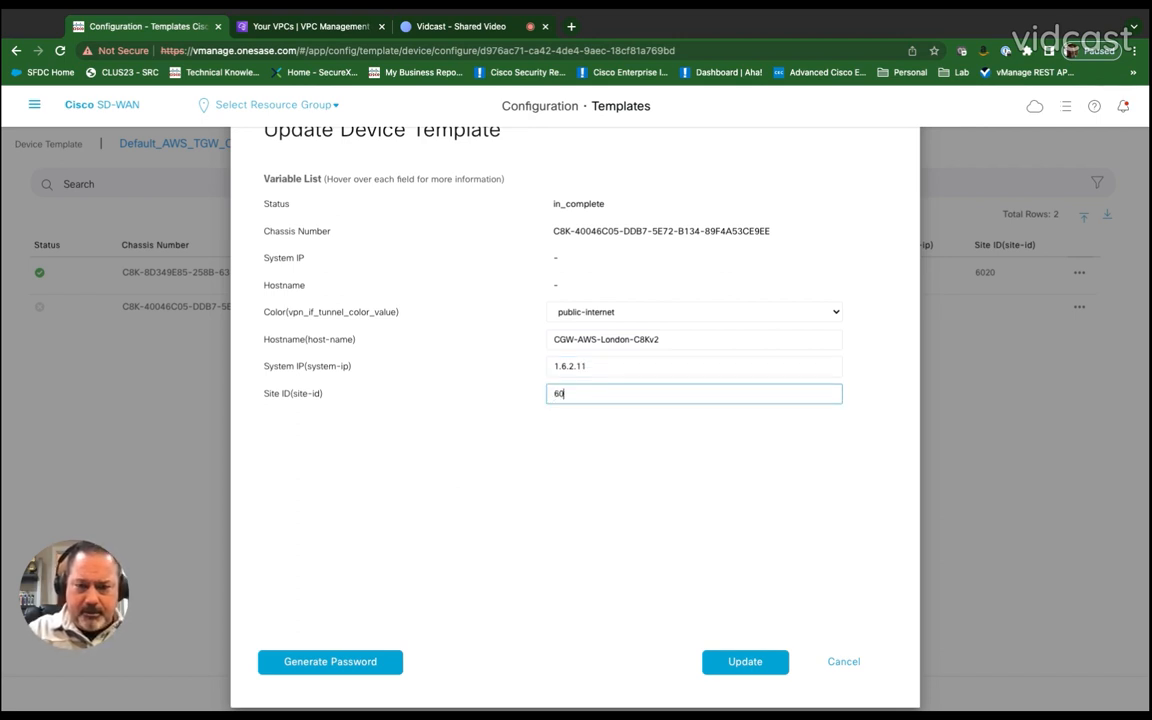
pyautogui.write('20')
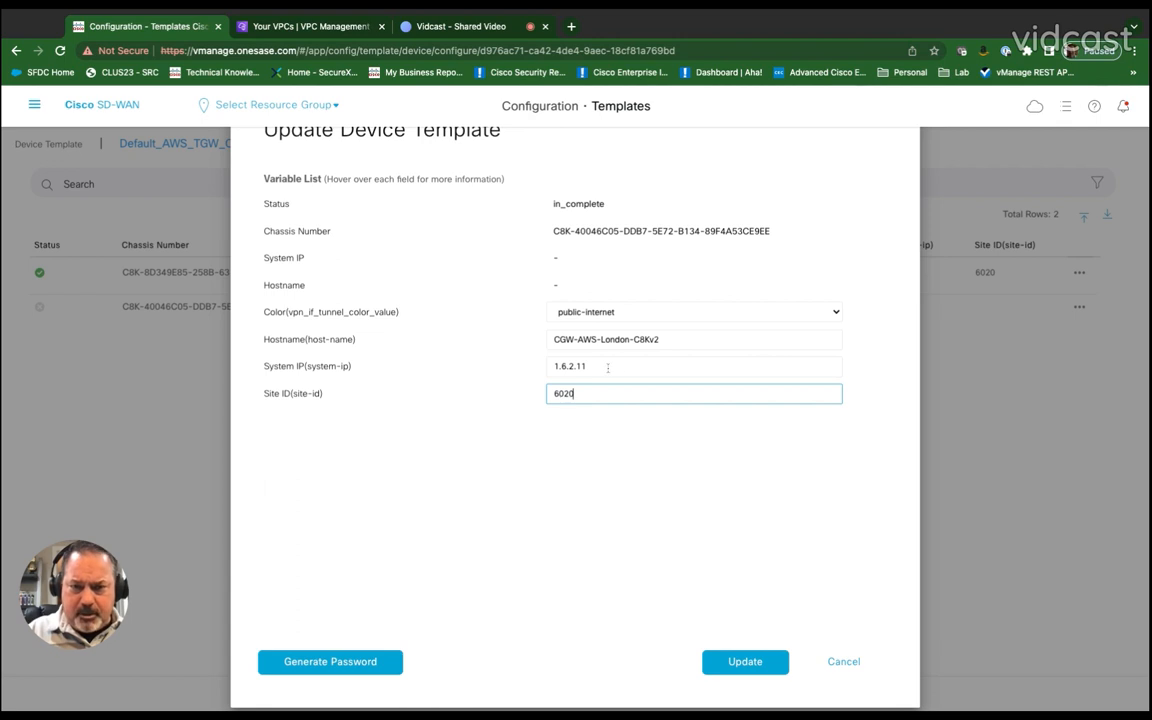
# Step: Change the second device's system IP to 1.6.2.12 and hostname to CGW-AWS-London-C8Kv-2, then update it
pyautogui.click(608, 367)
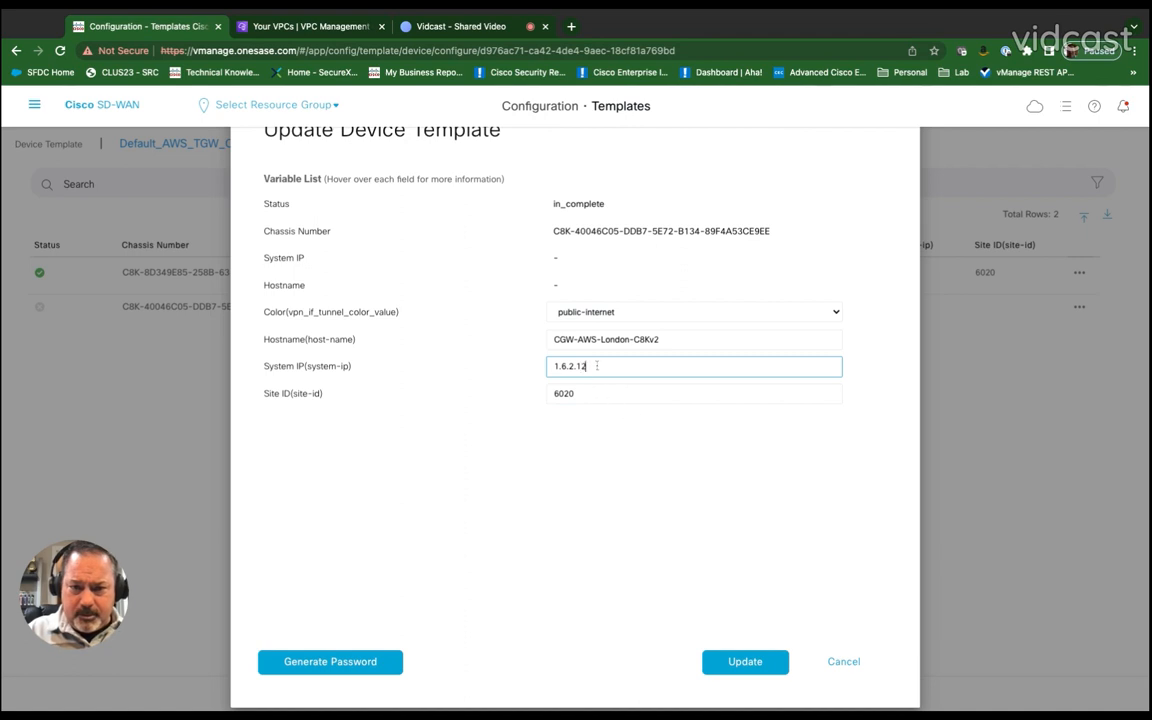
pyautogui.click(654, 341)
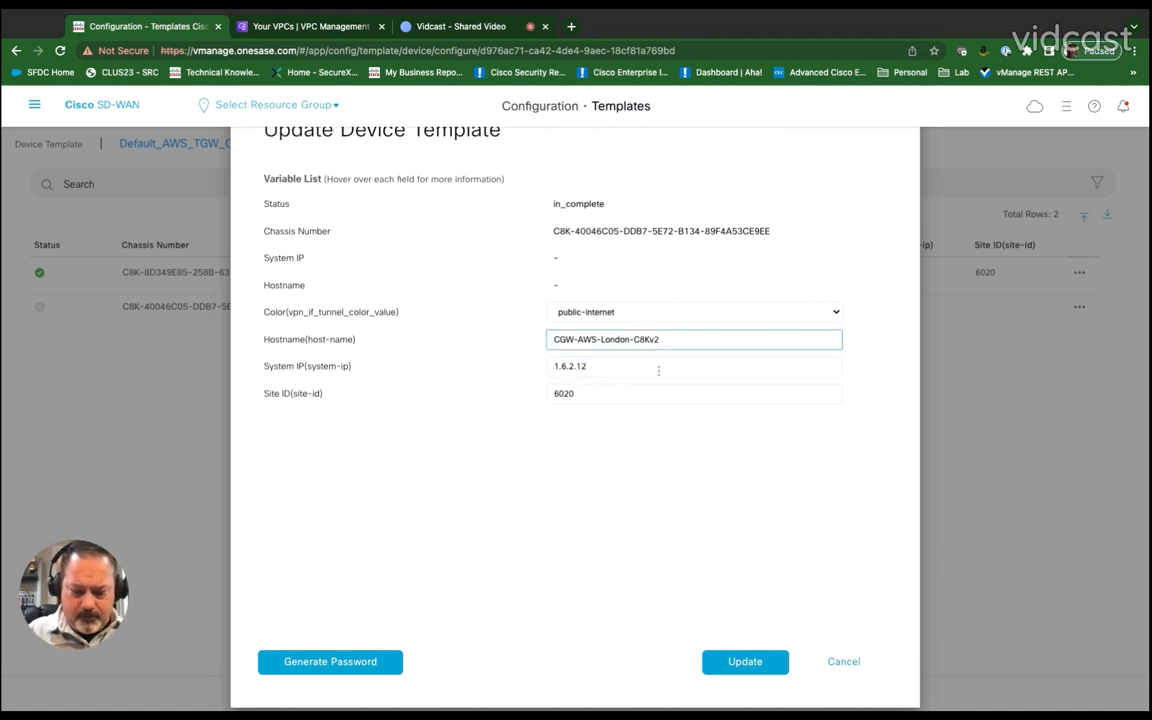
pyautogui.write('-')
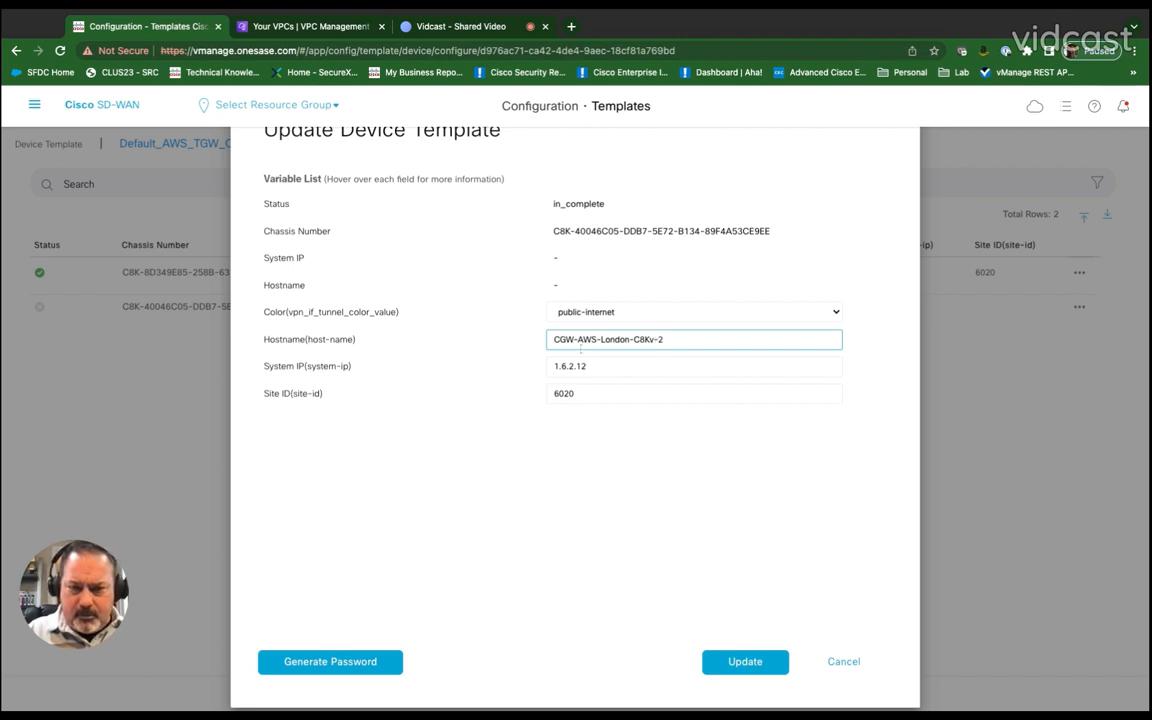
pyautogui.click(745, 661)
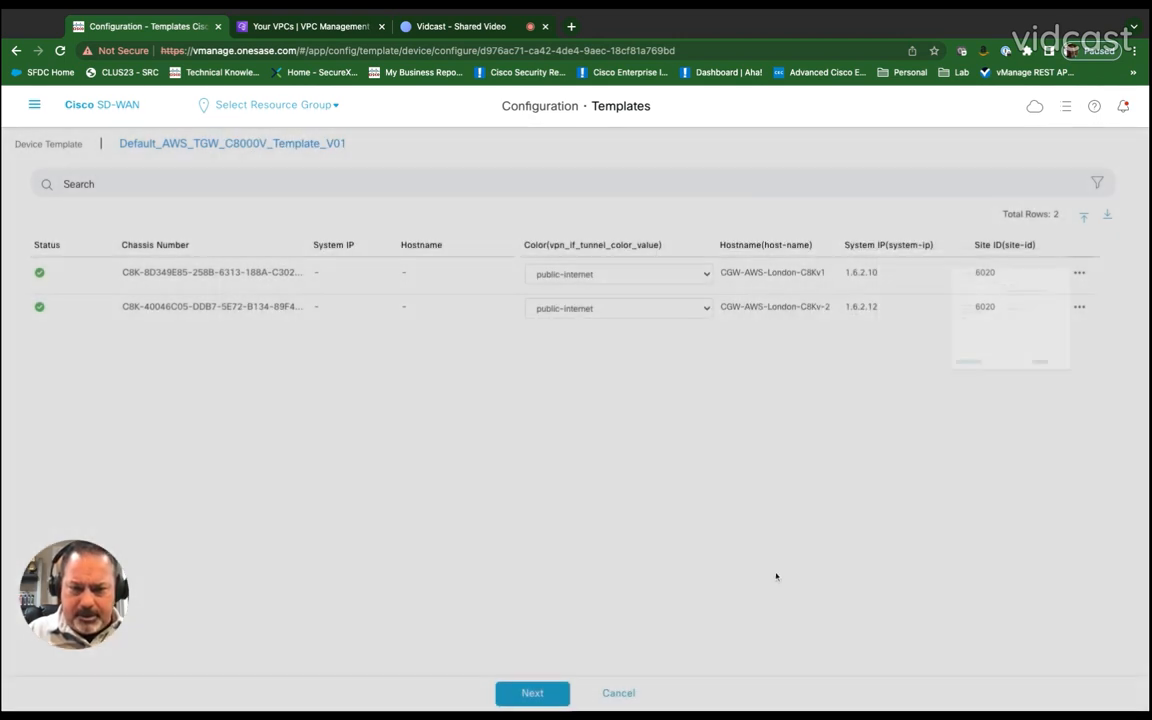
# Step: Edit the first device's variables: rename it CGW-AWS-London-C8Kv-1, set its system IP to 1.6.2.11, and update
pyautogui.click(1079, 272)
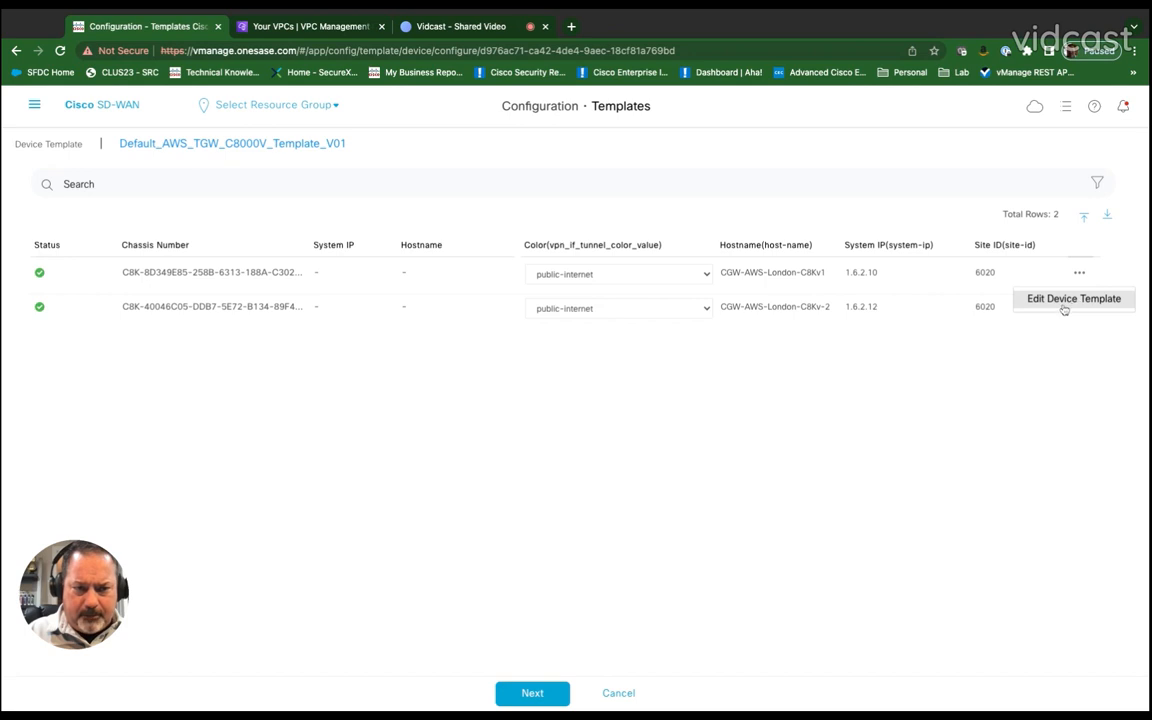
pyautogui.click(1064, 298)
pyautogui.click(656, 339)
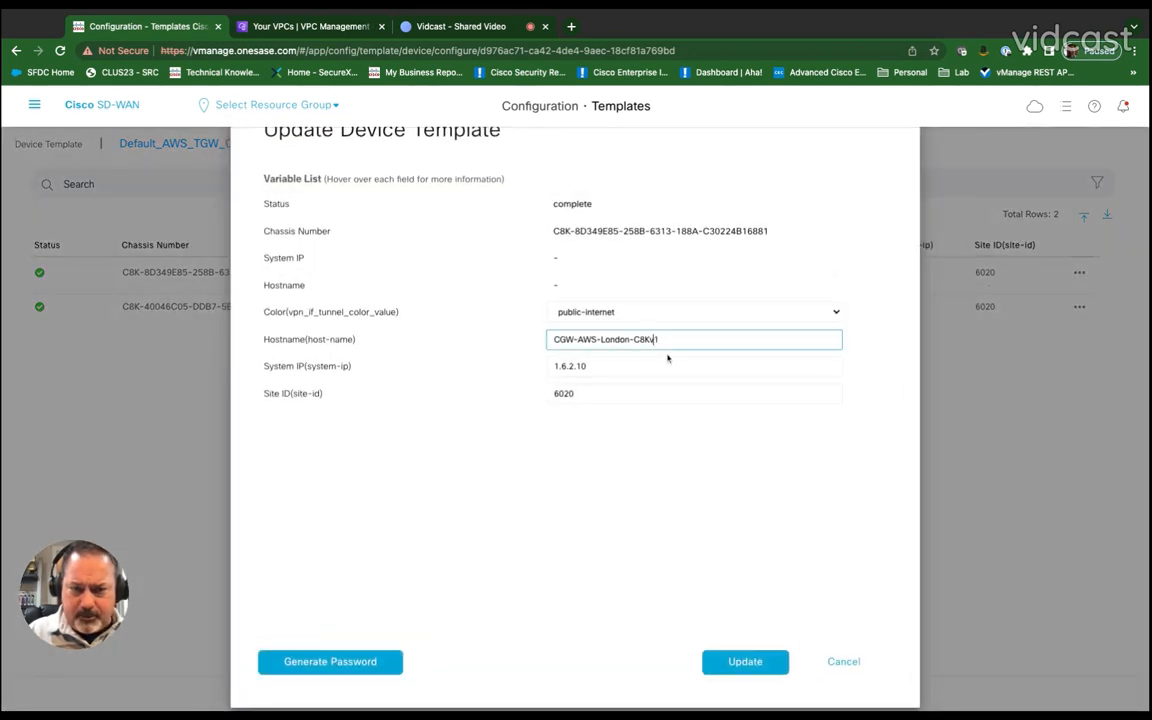
pyautogui.click(630, 366)
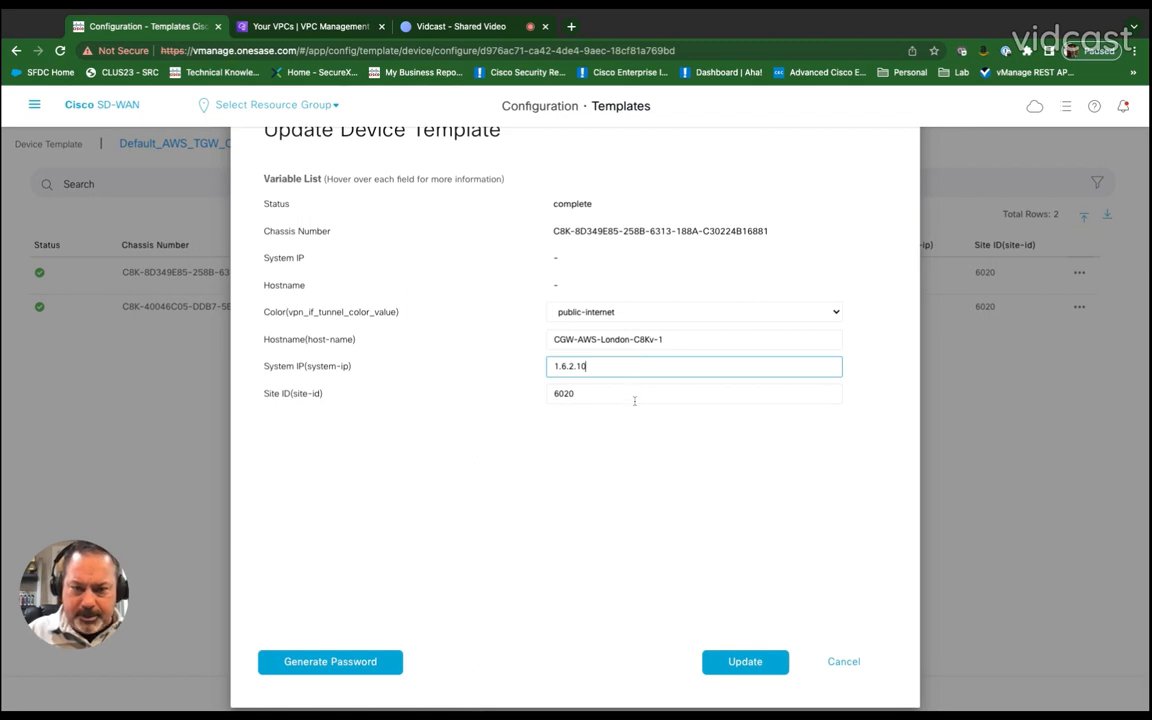
pyautogui.press('BackSpace')
pyautogui.write('1')
pyautogui.click(745, 661)
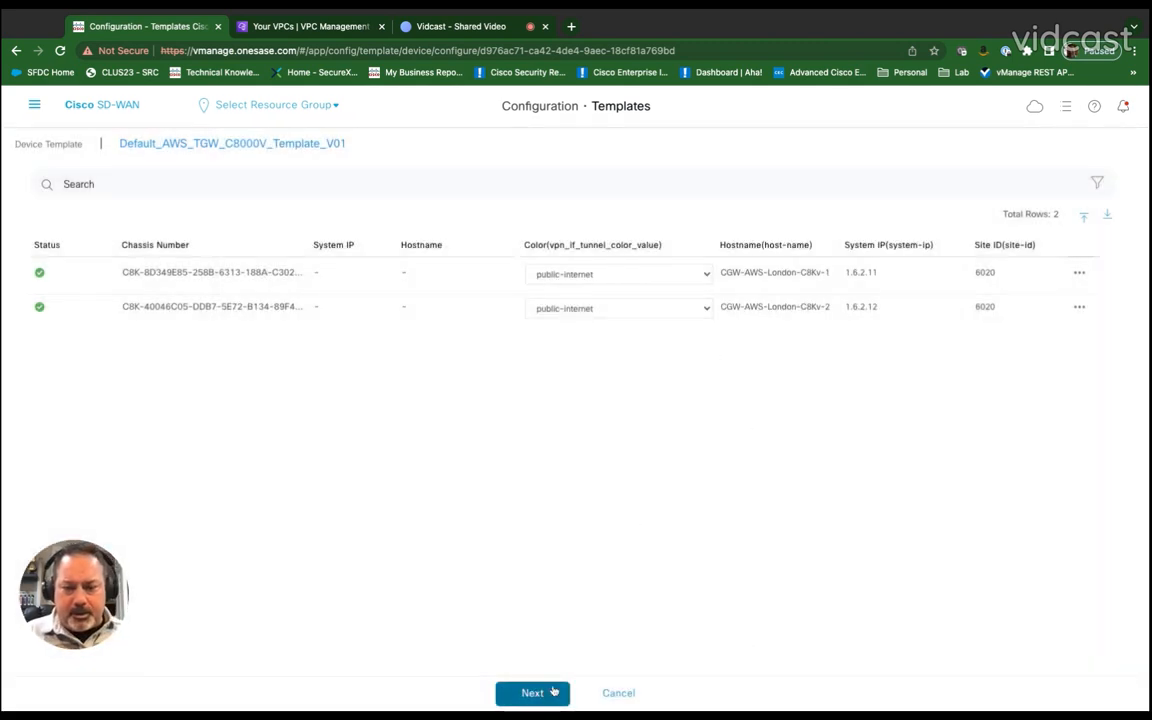
# Step: Proceed to configure both devices and confirm the configuration changes on 2 devices
pyautogui.click(553, 690)
pyautogui.click(668, 690)
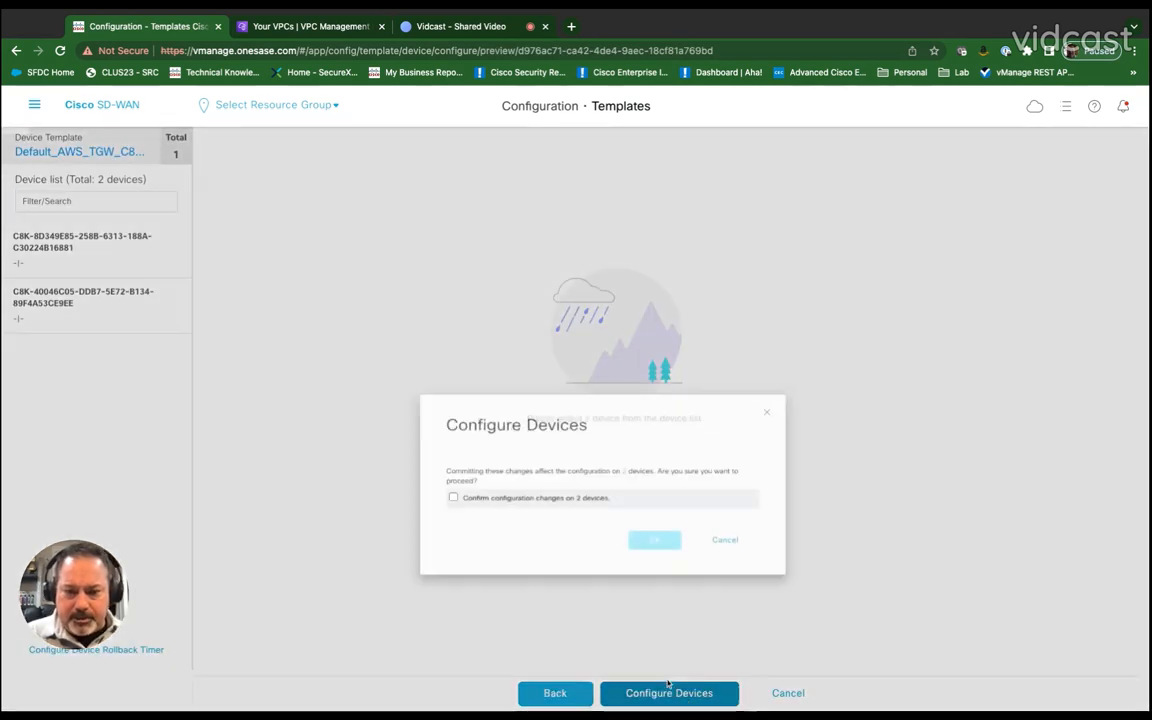
pyautogui.click(387, 415)
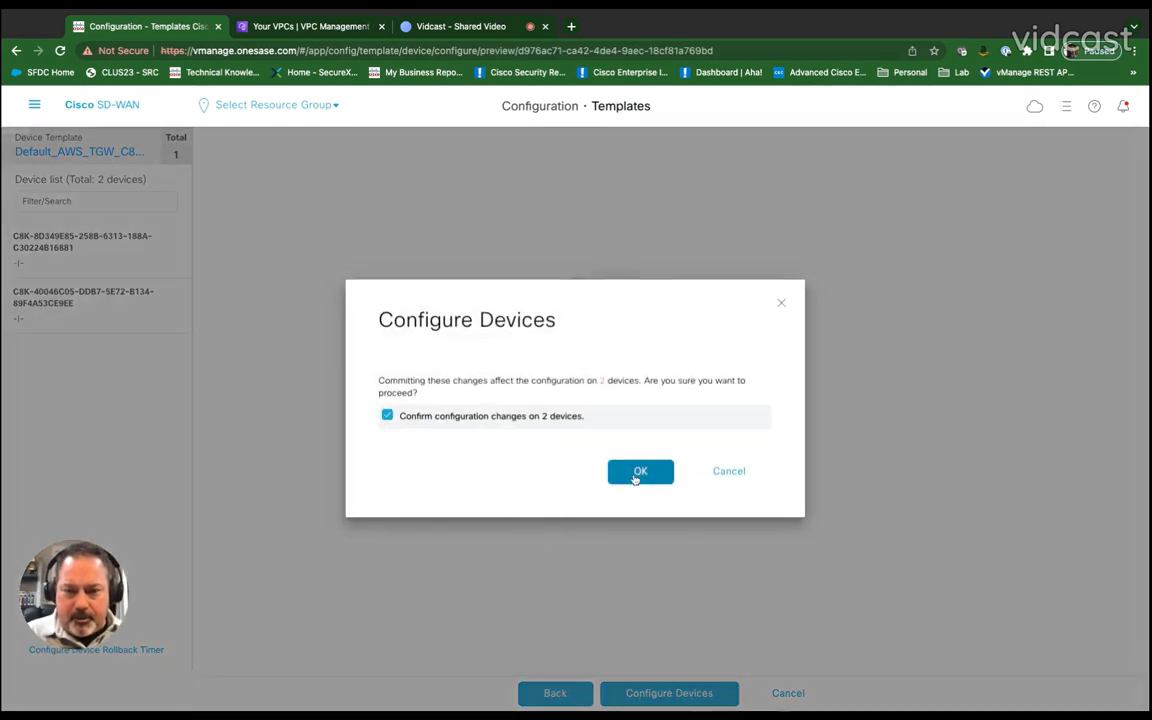
pyautogui.click(639, 472)
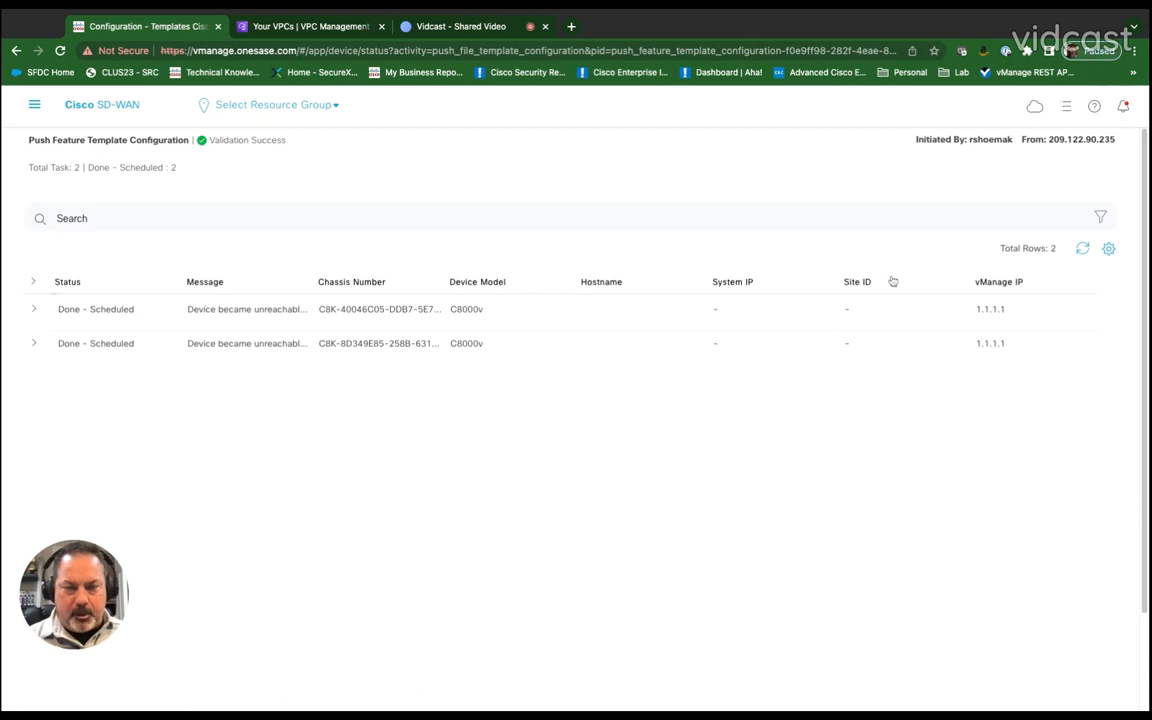
# Step: Open Cloud OnRamp for Multicloud and start creating a new cloud gateway
pyautogui.click(1034, 106)
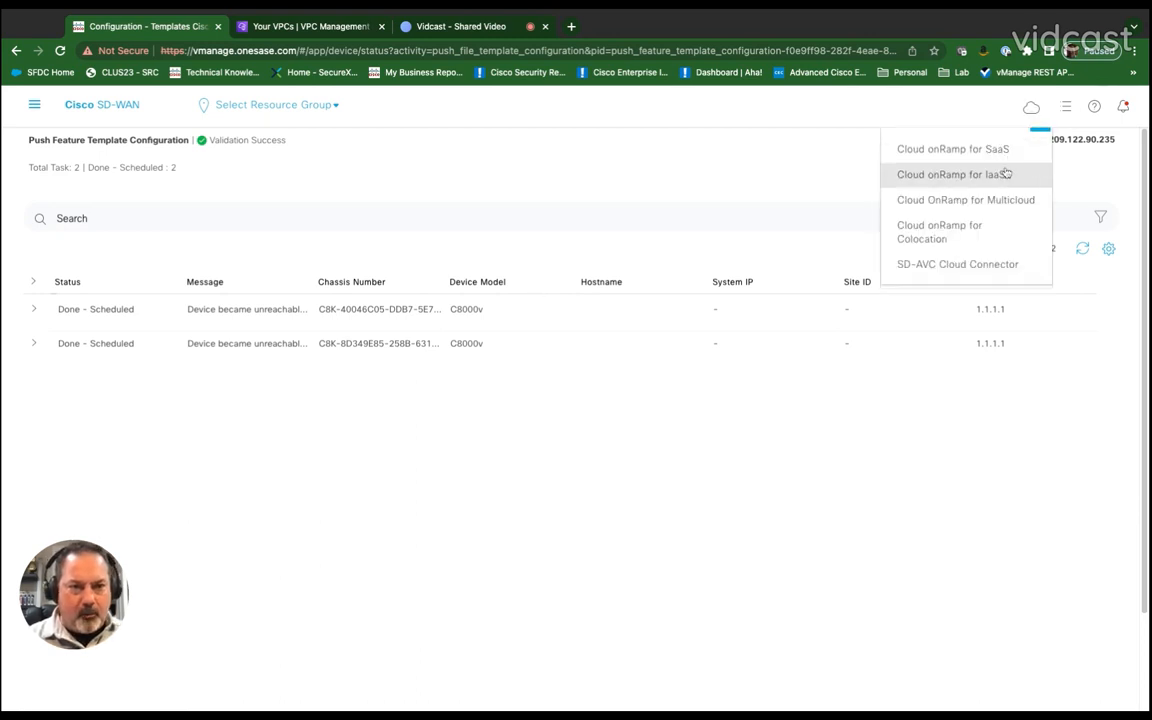
pyautogui.click(1003, 201)
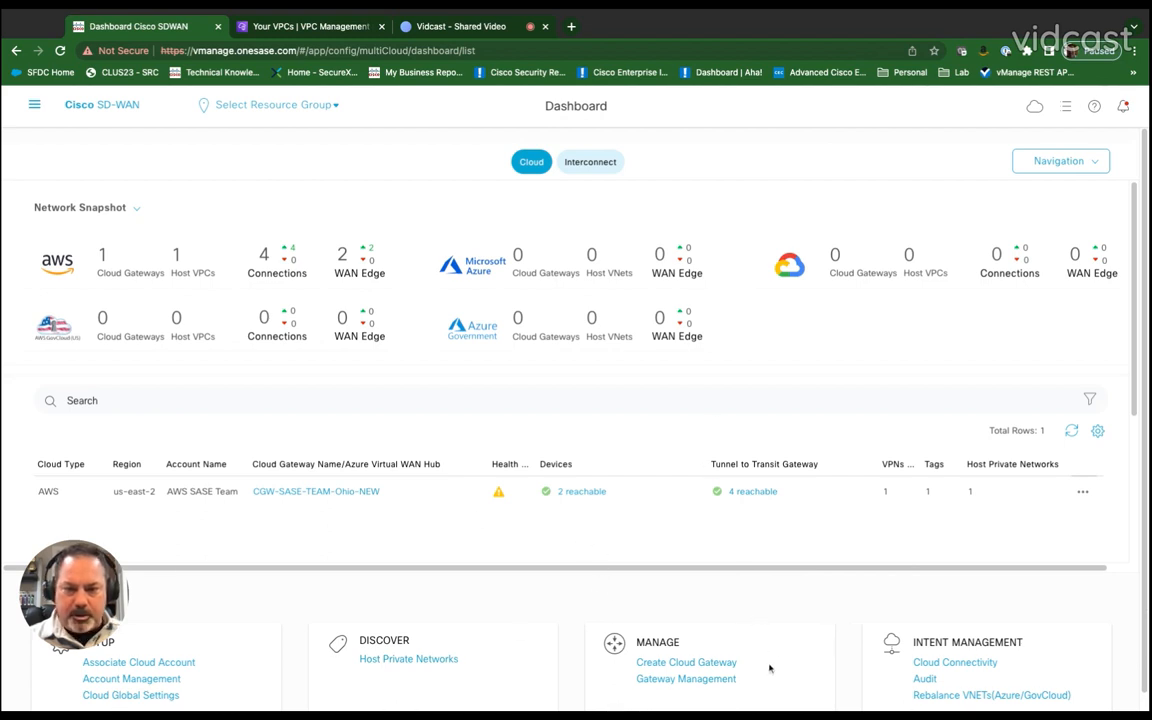
pyautogui.click(681, 663)
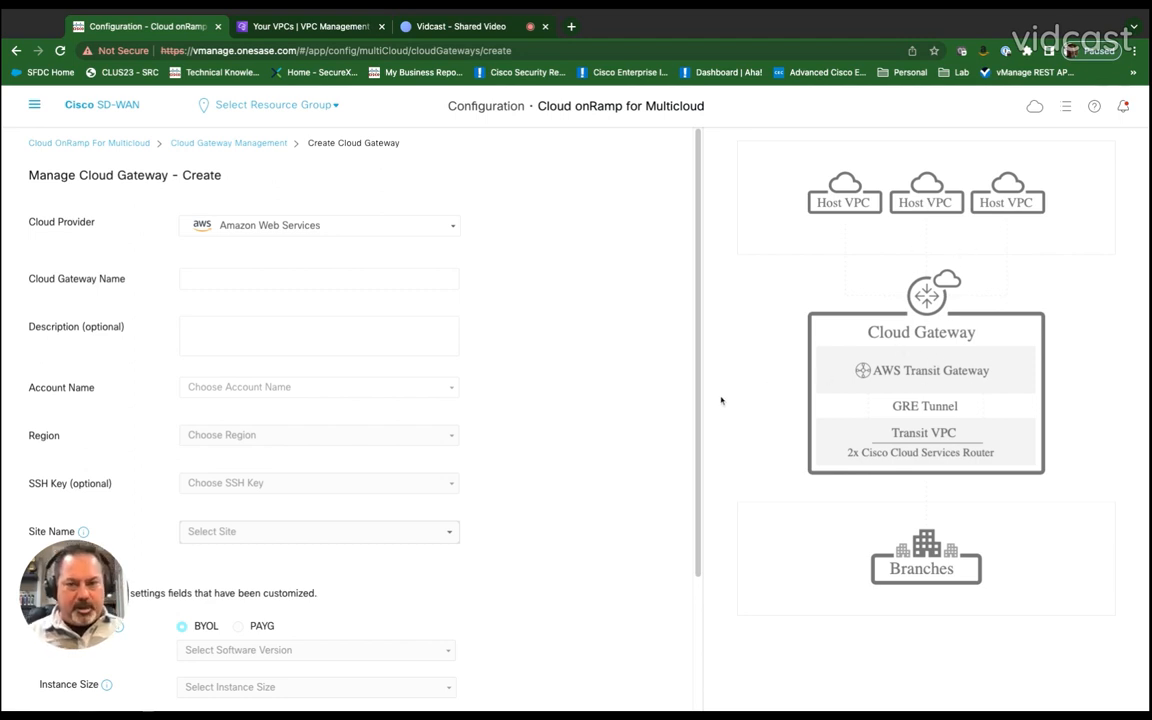
# Step: Name the cloud gateway CGW-AWS-London
pyautogui.click(367, 279)
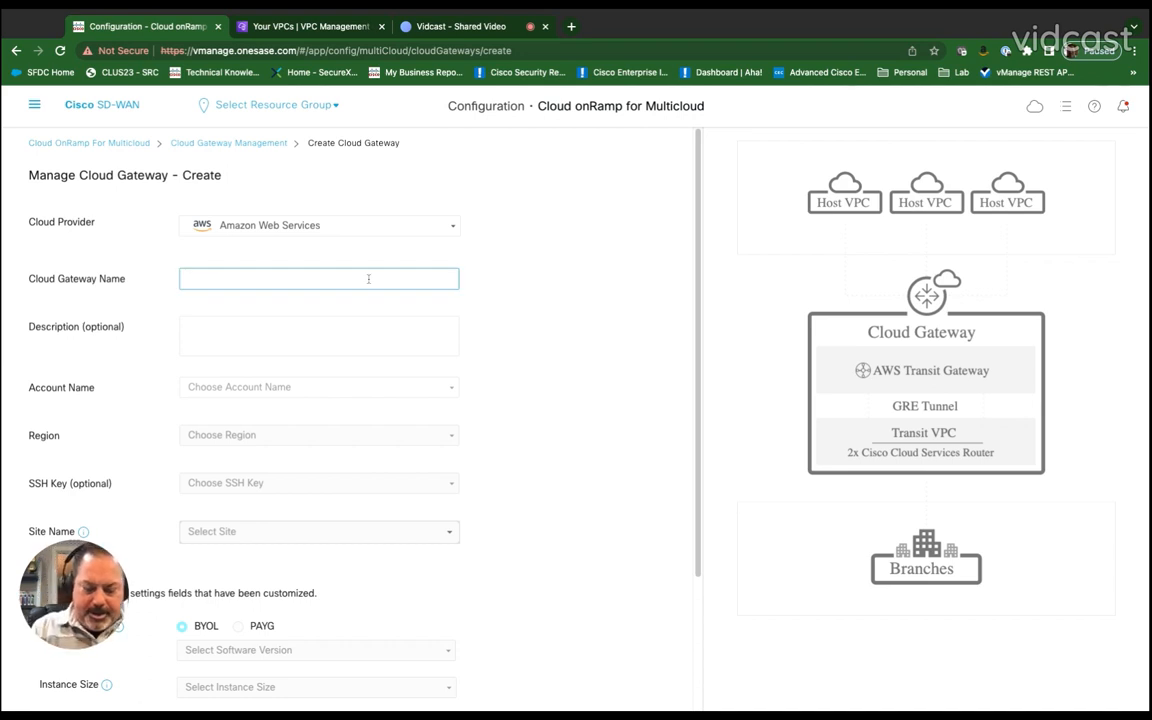
pyautogui.write('CGW-')
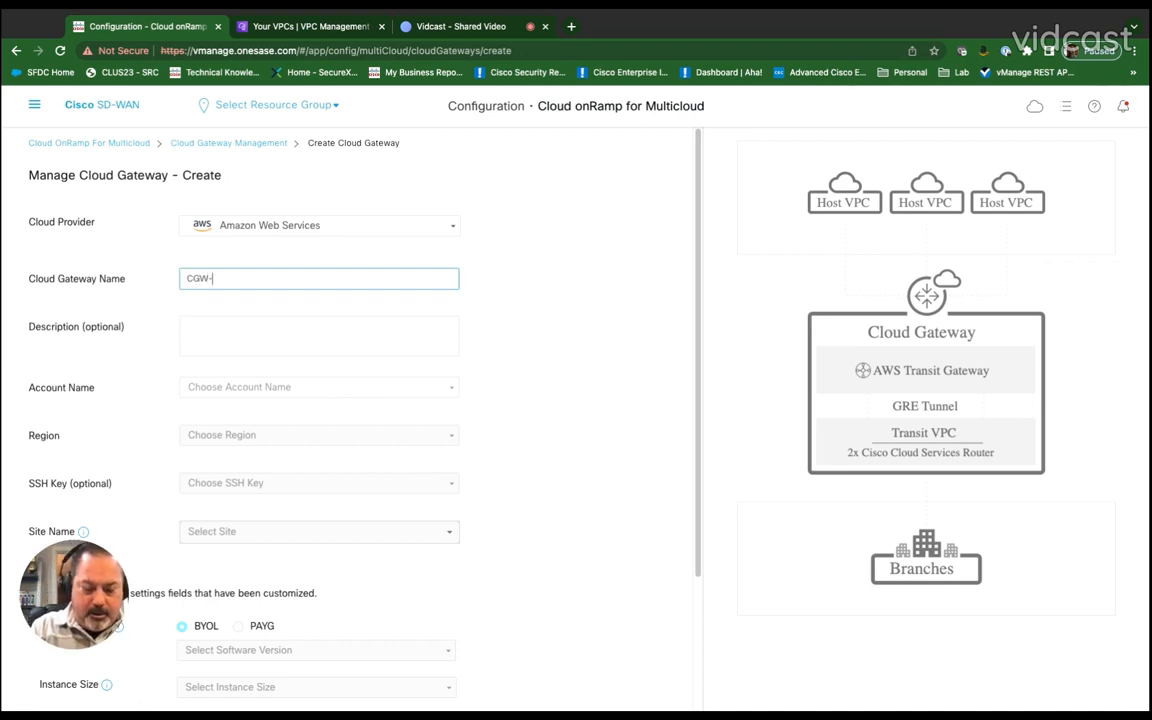
pyautogui.write('W')
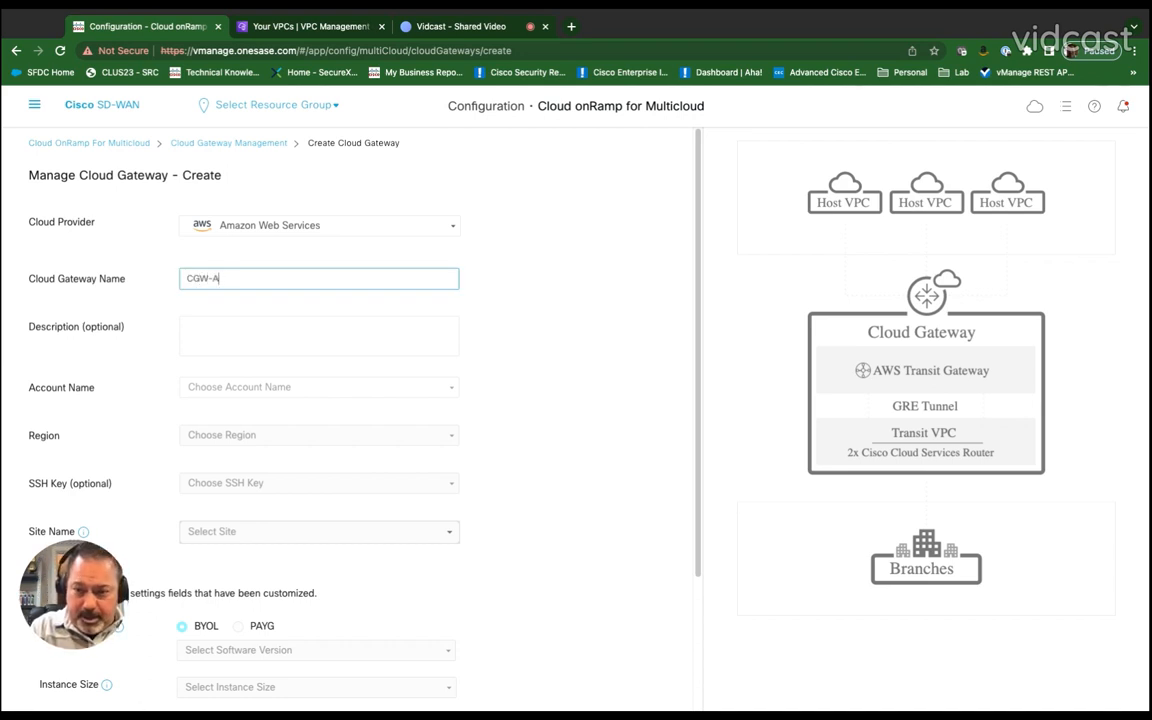
pyautogui.write('WS-')
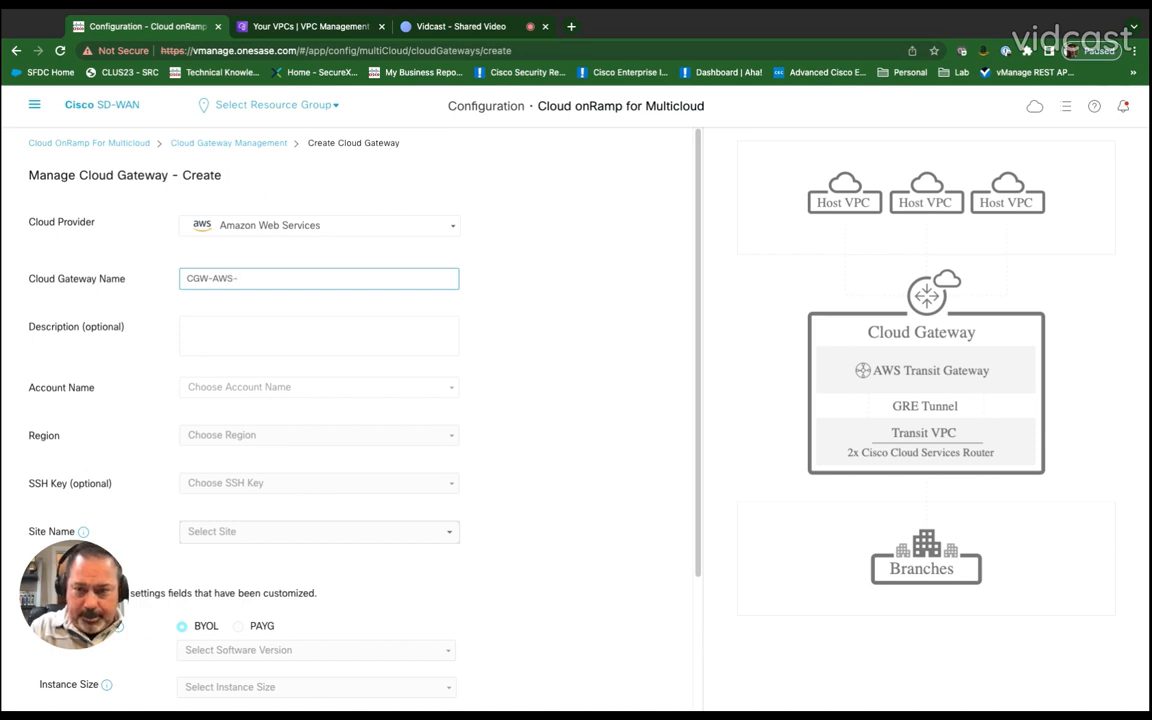
pyautogui.write('London')
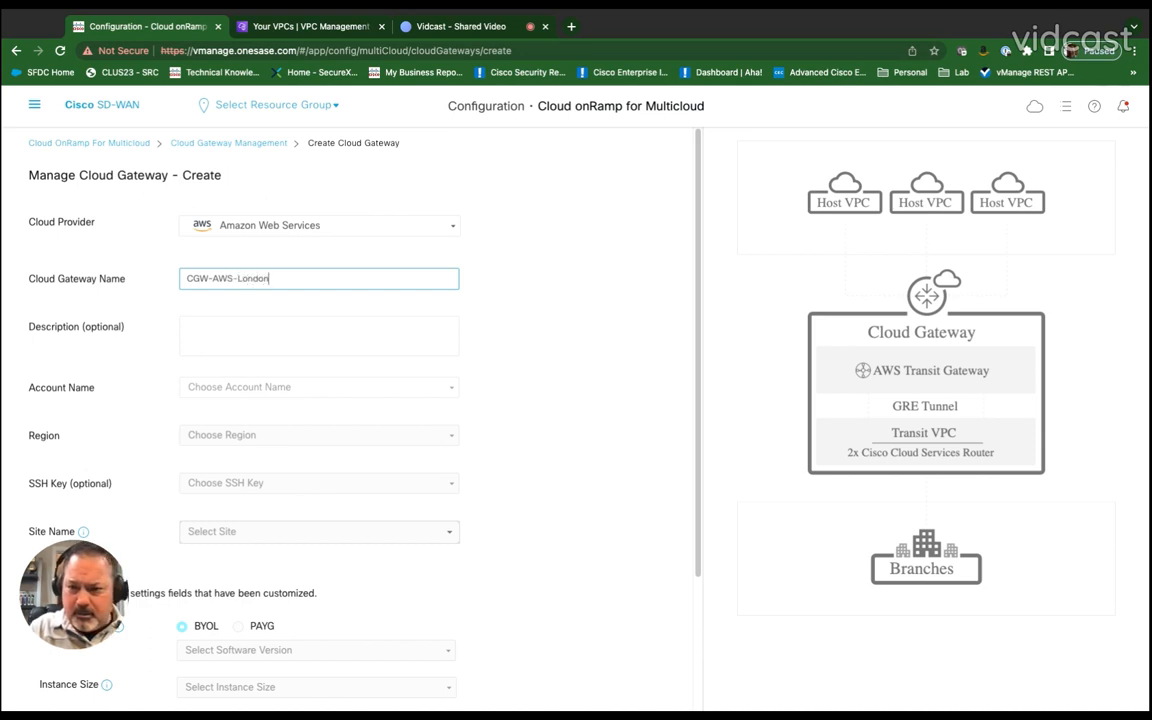
# Step: Set the gateway's account to AWS SASE Team and its region to eu-west-2
pyautogui.click(390, 388)
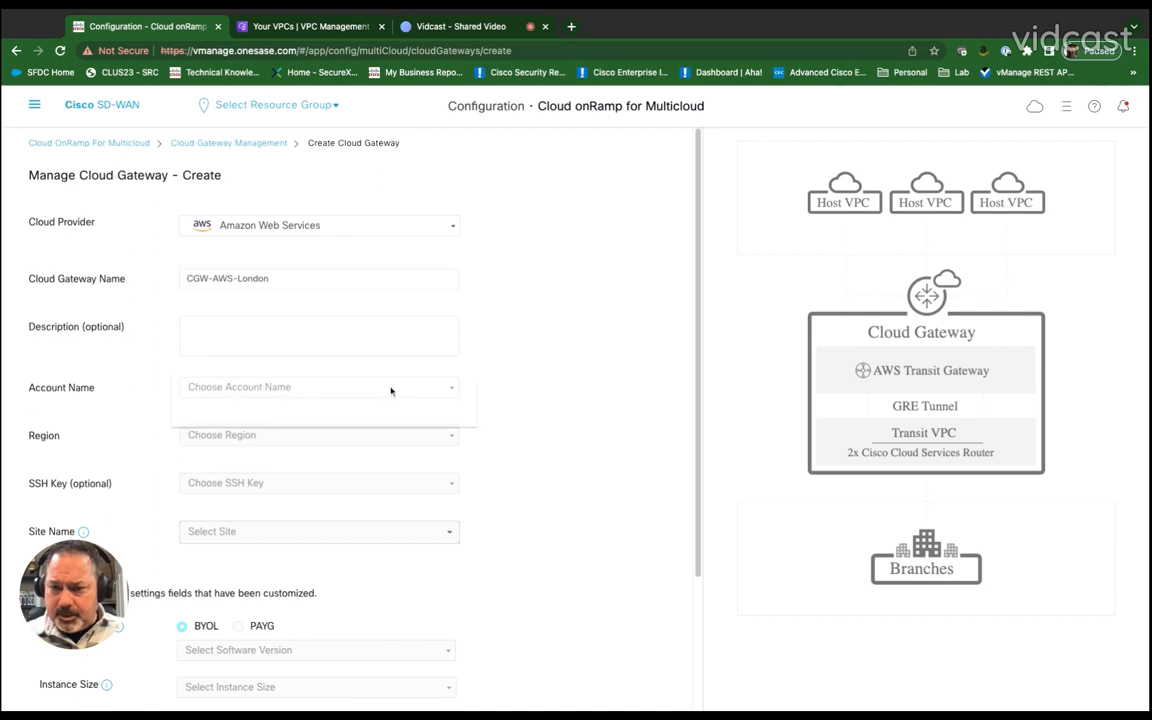
pyautogui.click(347, 402)
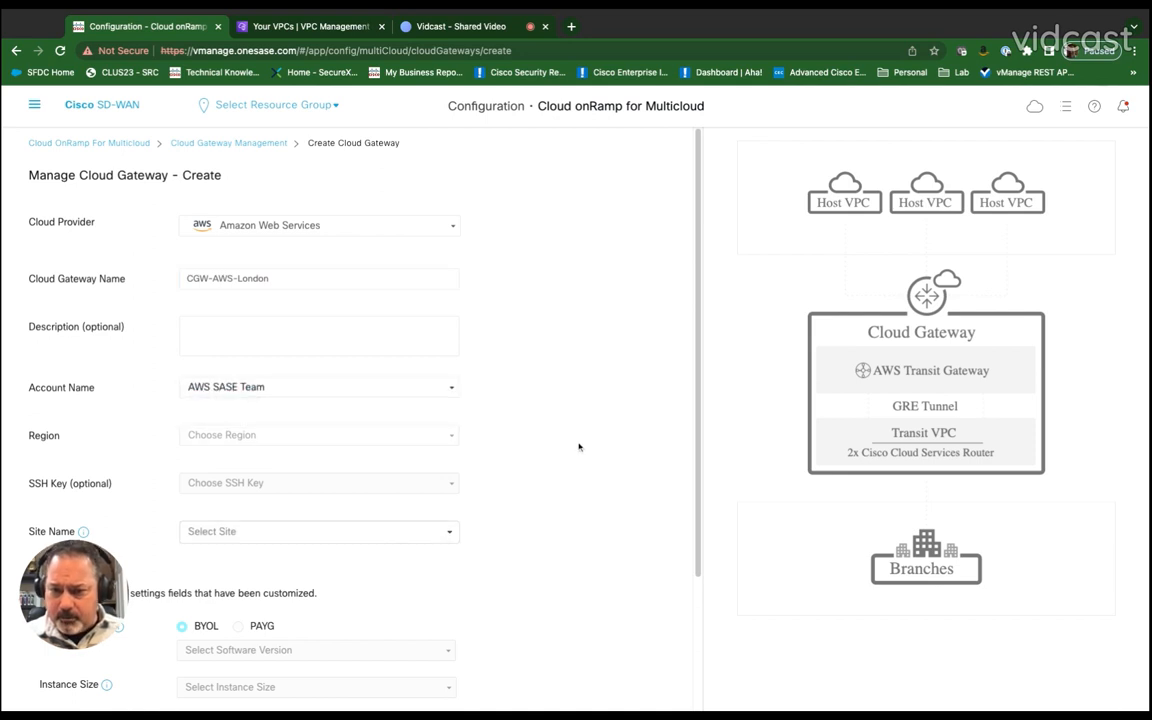
pyautogui.scroll(-1, 458, 406)
pyautogui.click(445, 400)
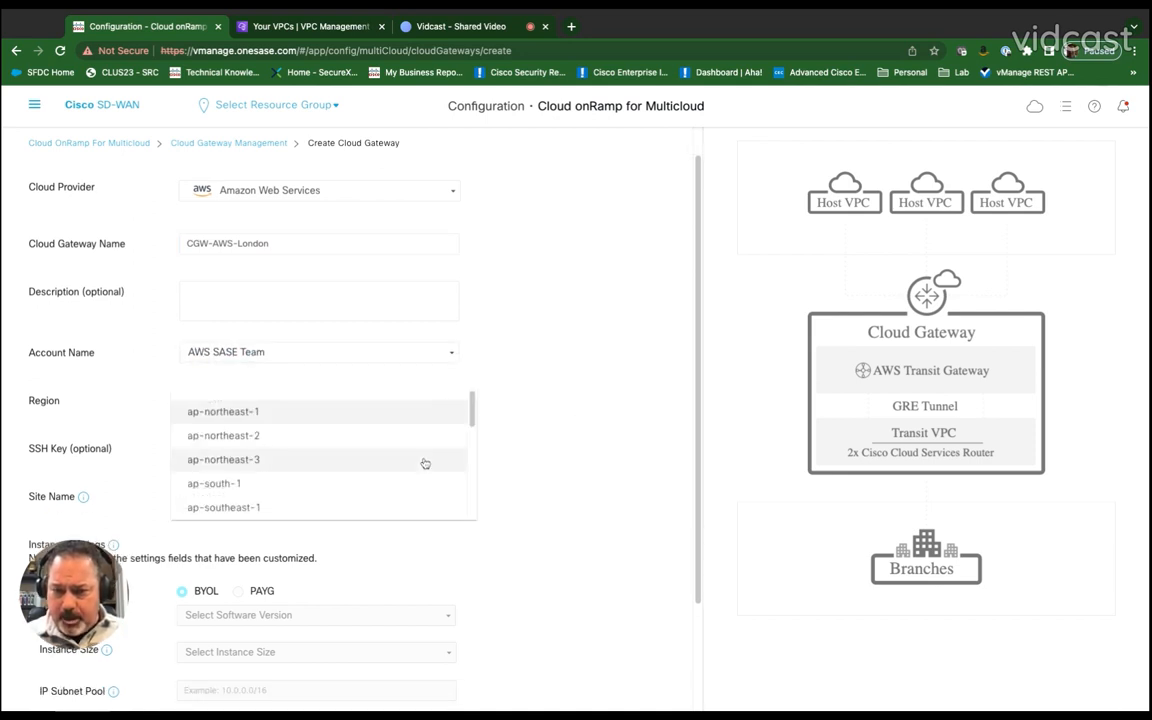
pyautogui.scroll(-3, 424, 463)
pyautogui.scroll(-3, 424, 463)
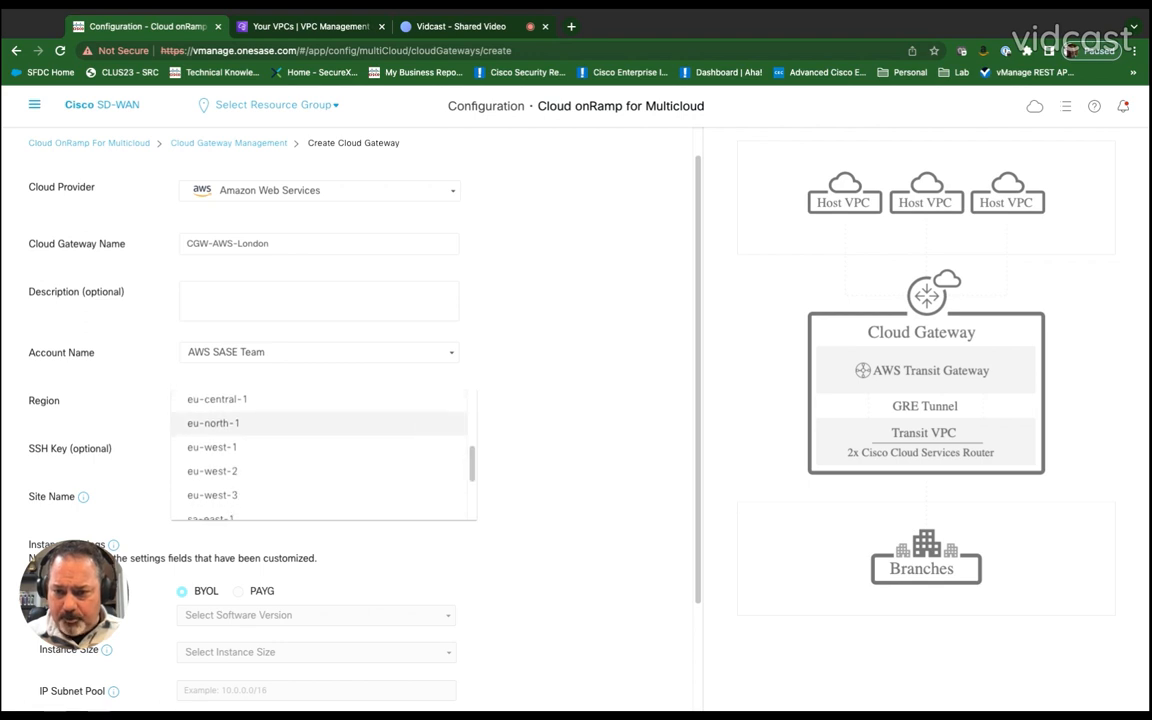
pyautogui.click(262, 458)
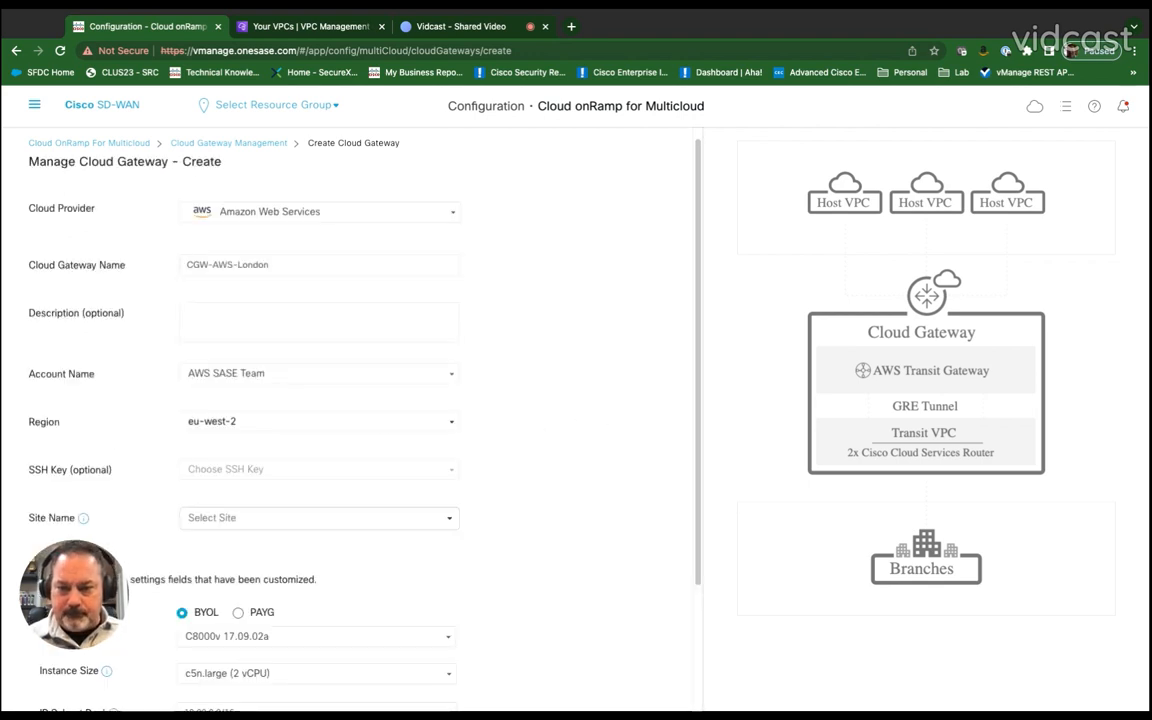
# Step: Select SITE_6020 as the gateway's site name
pyautogui.scroll(-1, 548, 480)
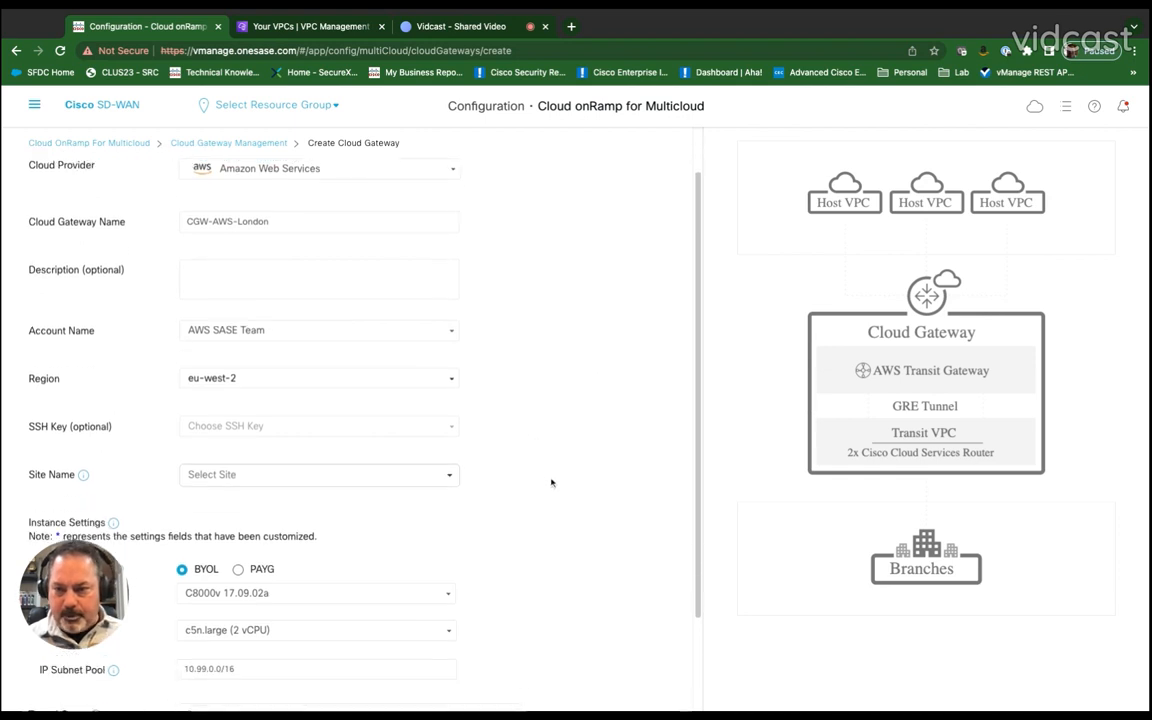
pyautogui.click(450, 462)
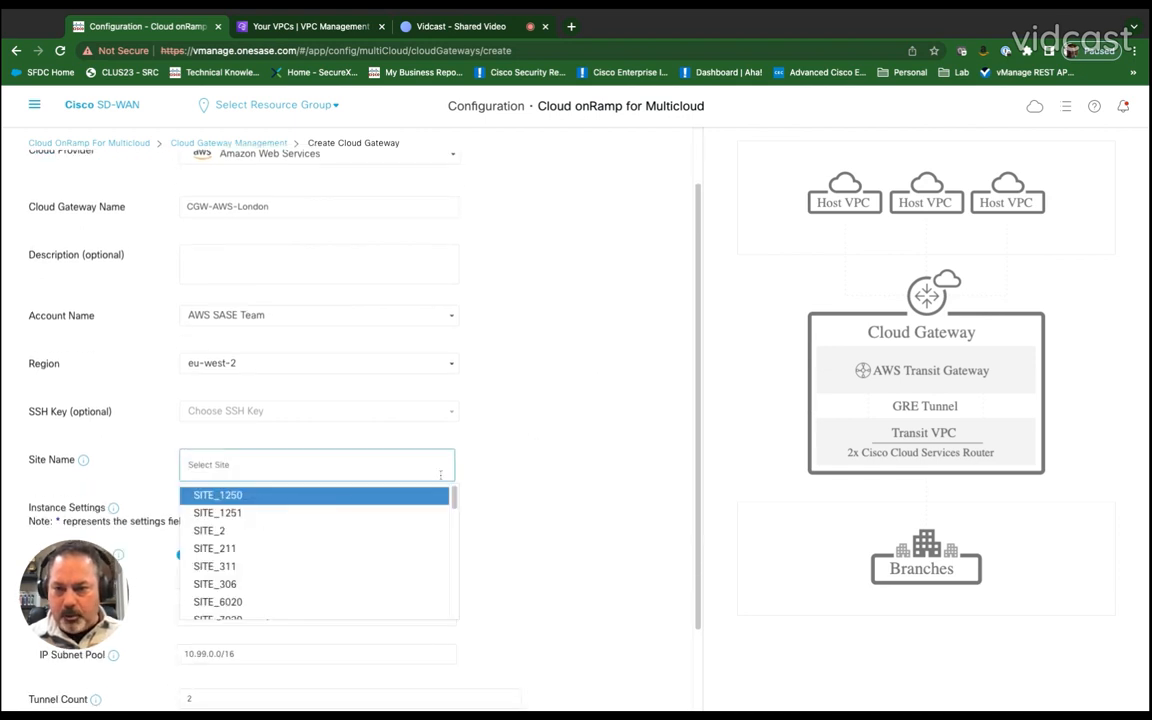
pyautogui.click(235, 602)
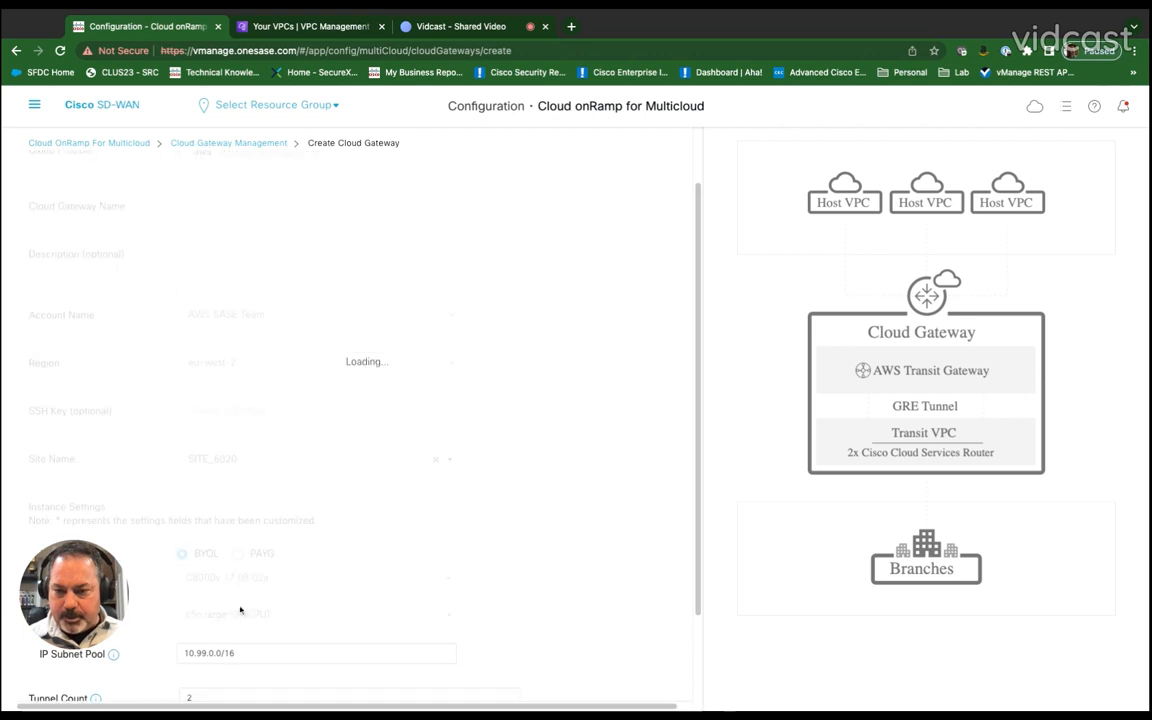
pyautogui.scroll(-2, 486, 558)
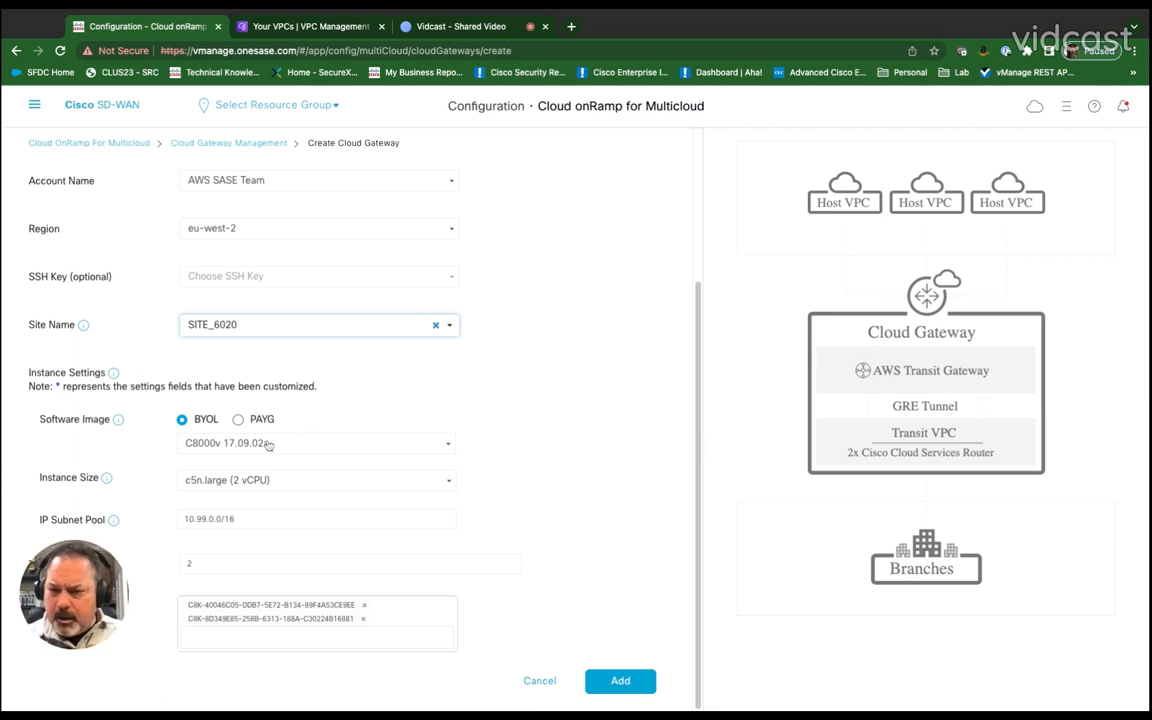
# Step: Keep the software image at C8000v 17.09.02a and set the instance size to c5.xlarge (4 vCPU)
pyautogui.click(442, 444)
pyautogui.scroll(-1, 415, 474)
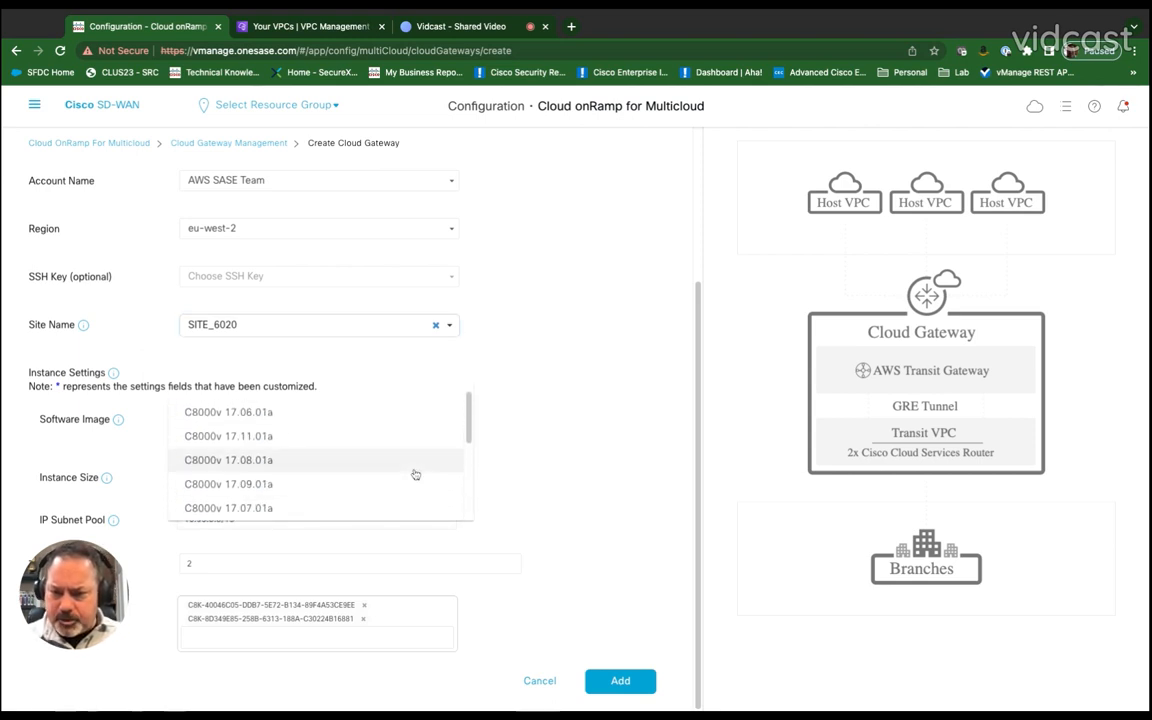
pyautogui.click(490, 470)
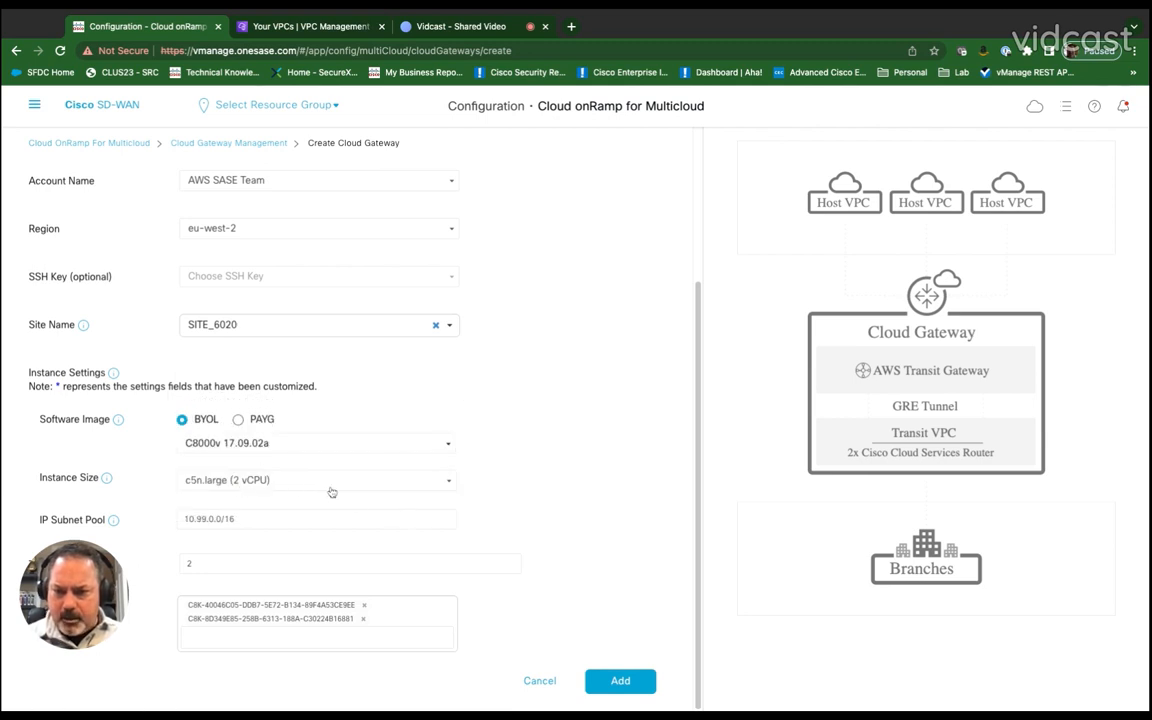
pyautogui.click(291, 484)
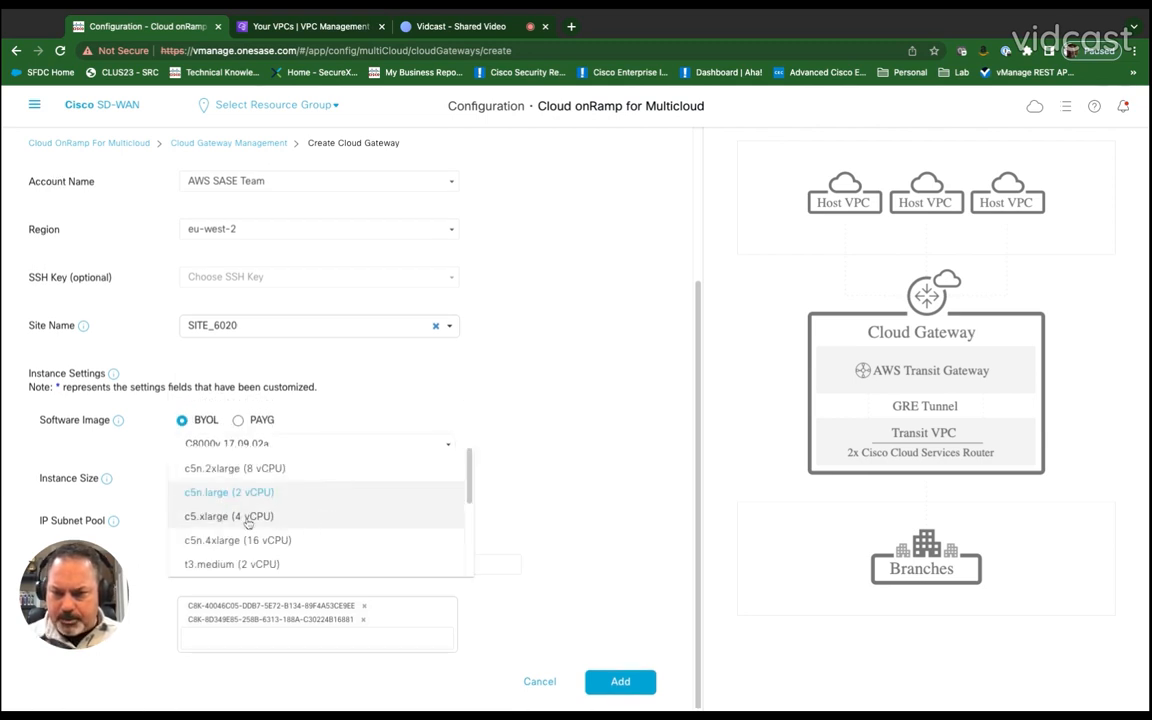
pyautogui.click(300, 518)
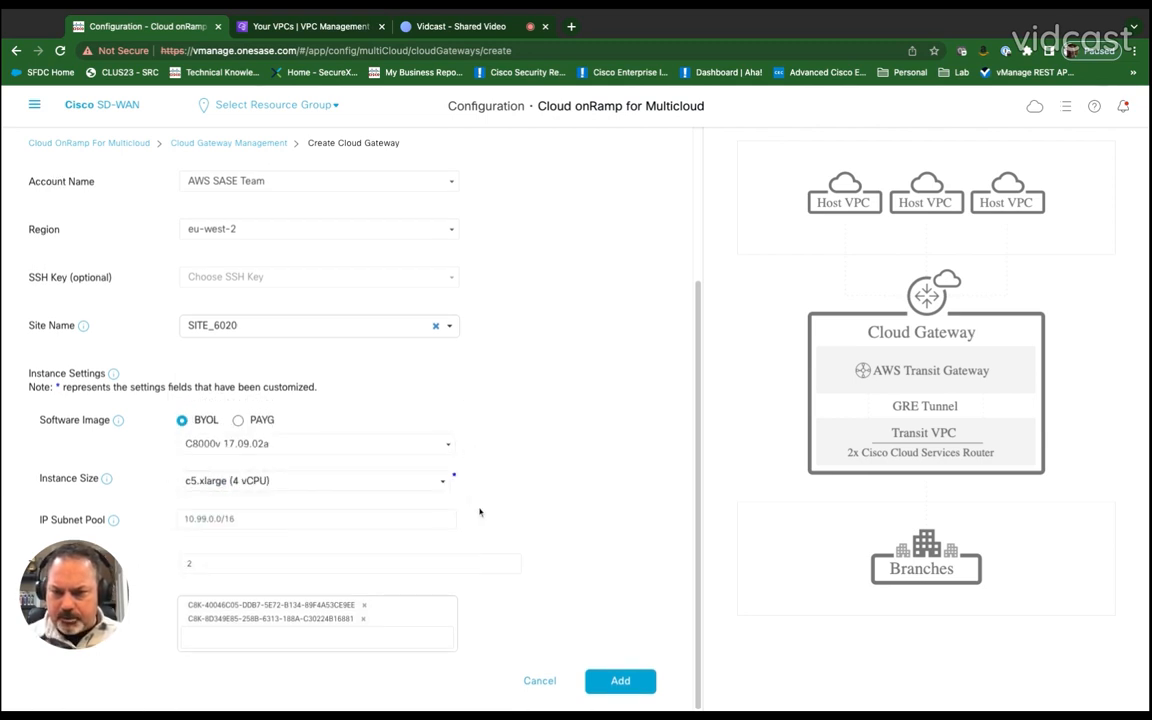
# Step: Set the IP subnet pool to 10.98.0.0/16 and add the cloud gateway
pyautogui.click(205, 519)
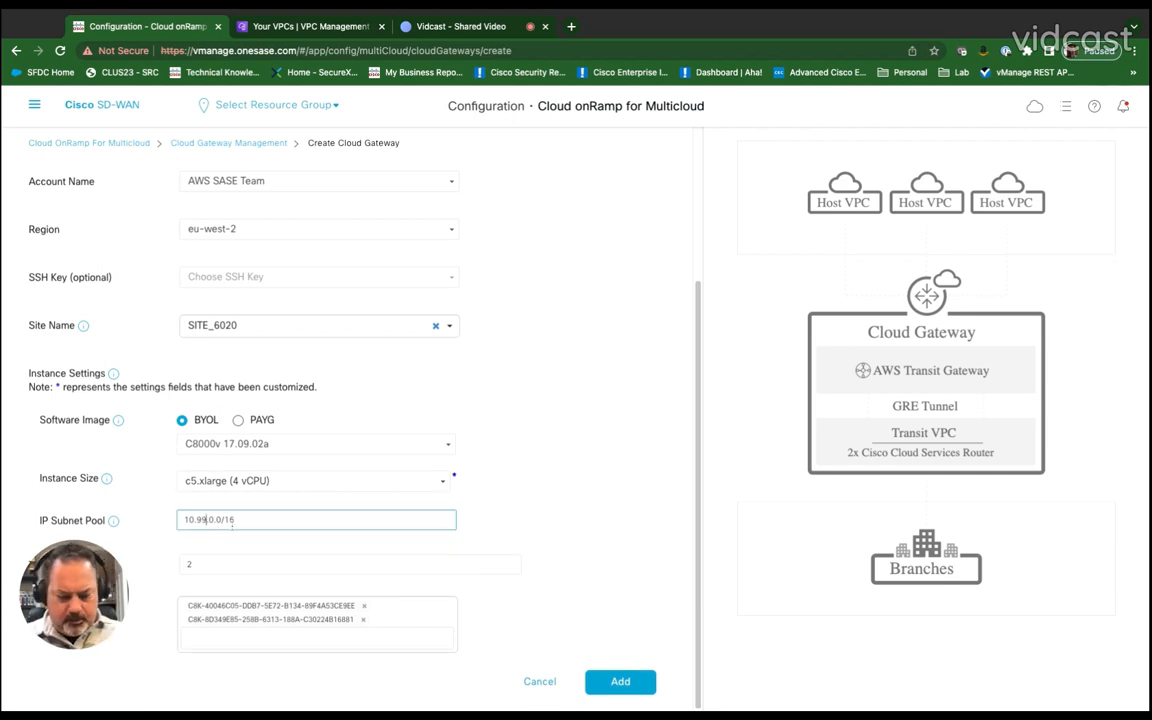
pyautogui.press('BackSpace')
pyautogui.write('8')
pyautogui.click(288, 520)
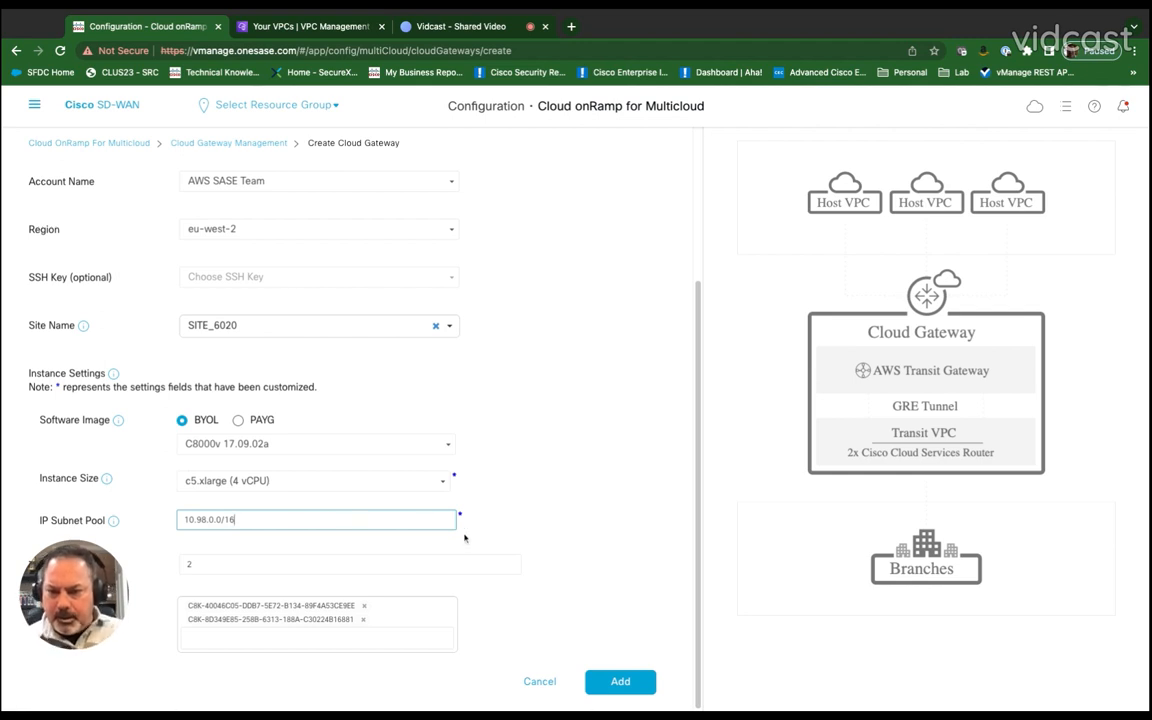
pyautogui.scroll(-1, 500, 560)
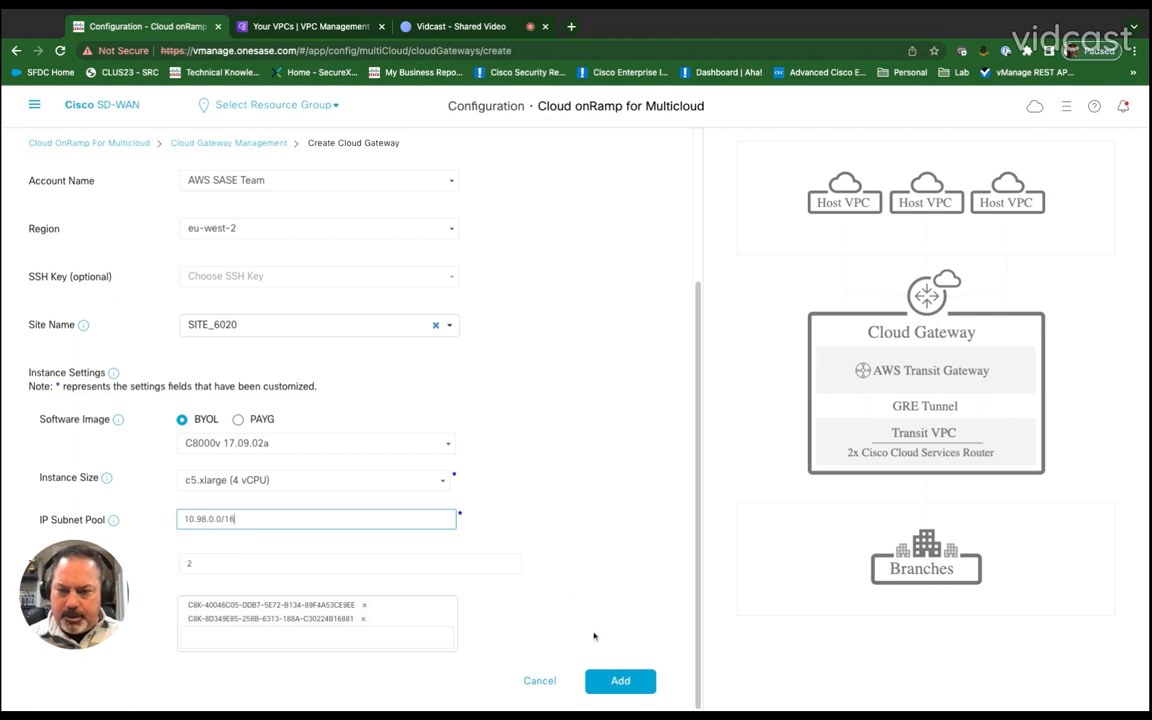
pyautogui.click(620, 681)
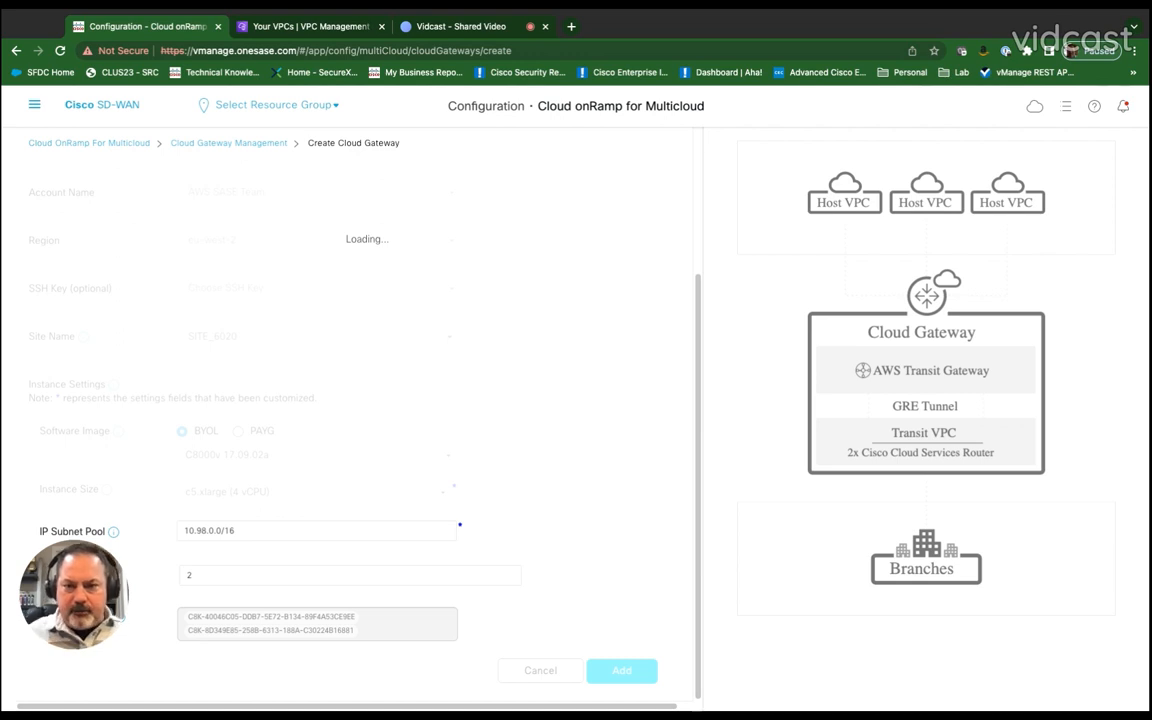
# Step: Review the London VPCs and running EC2 instances in the AWS console
pyautogui.click(292, 26)
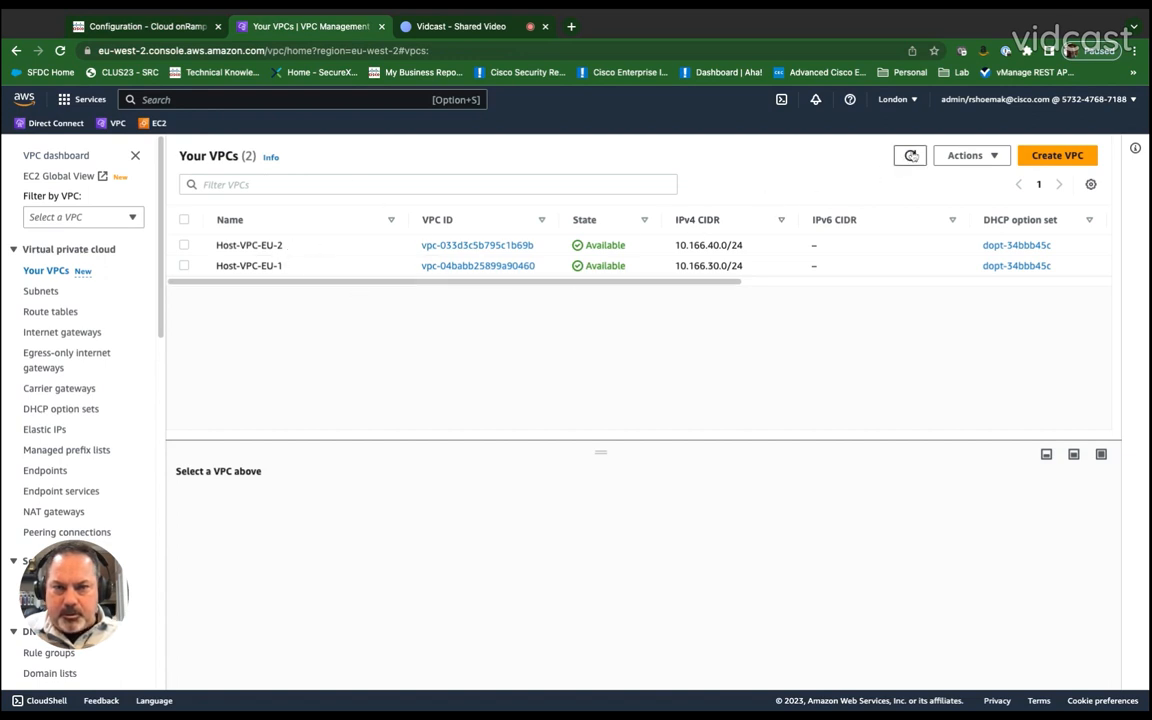
pyautogui.click(911, 156)
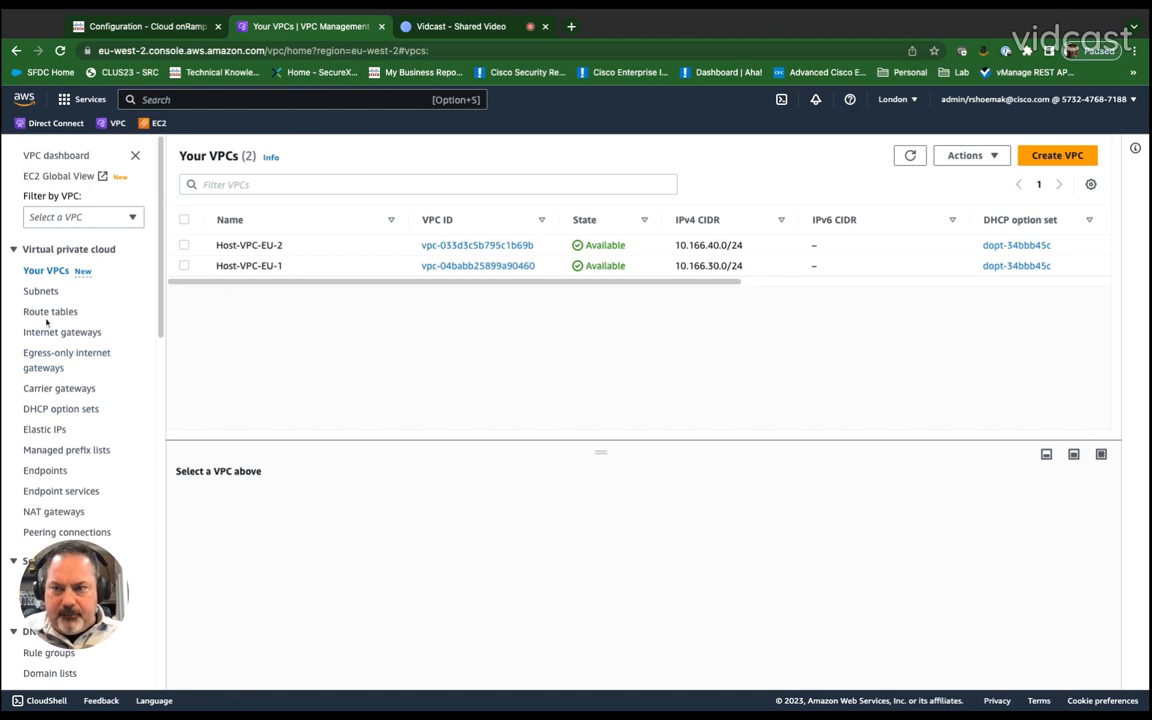
pyautogui.click(153, 123)
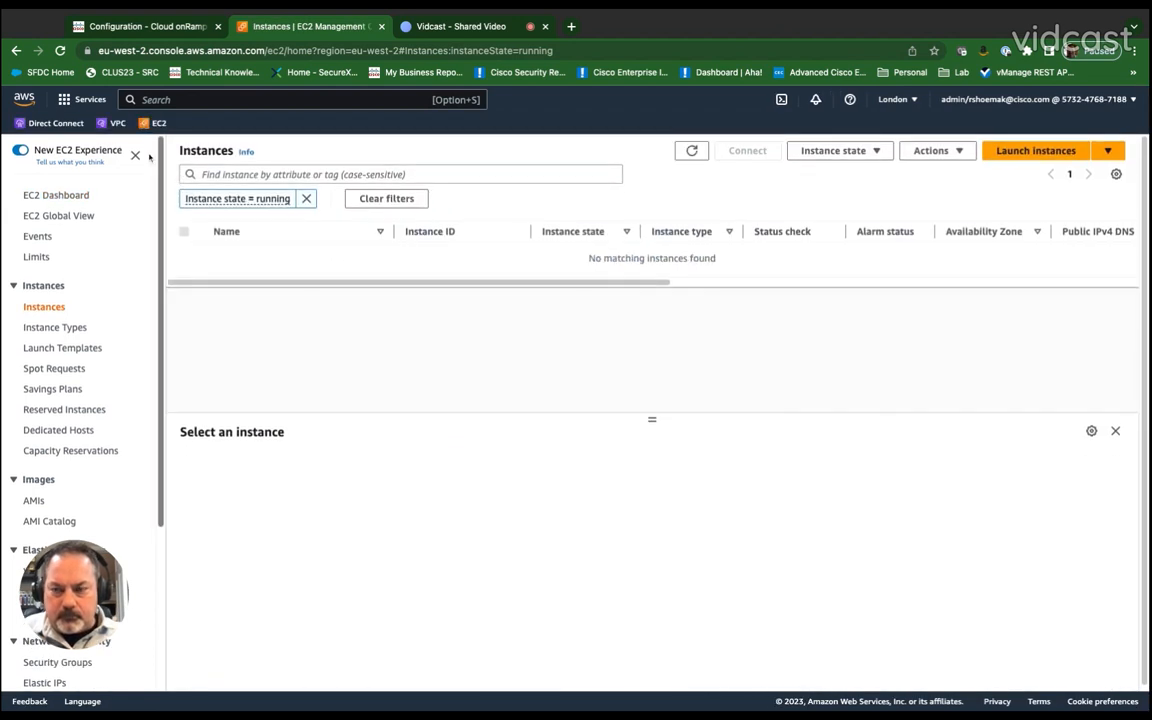
pyautogui.click(115, 123)
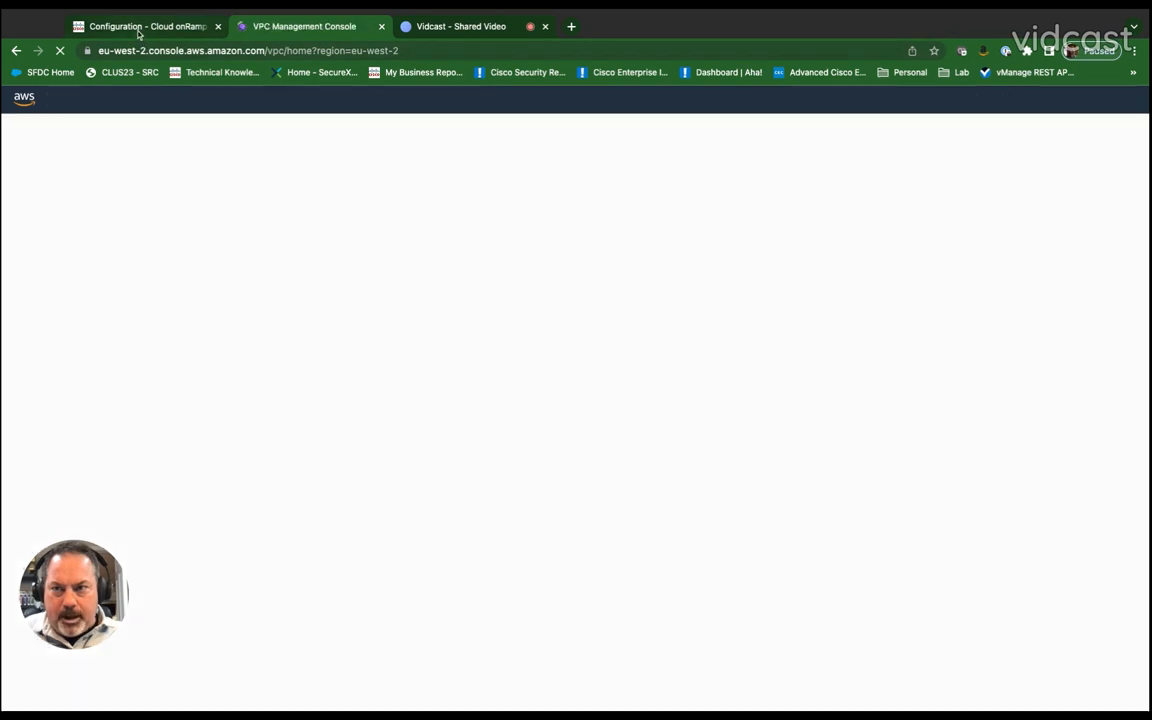
# Step: Return to the SD-WAN manager and expand the gateway creation task's log
pyautogui.click(138, 28)
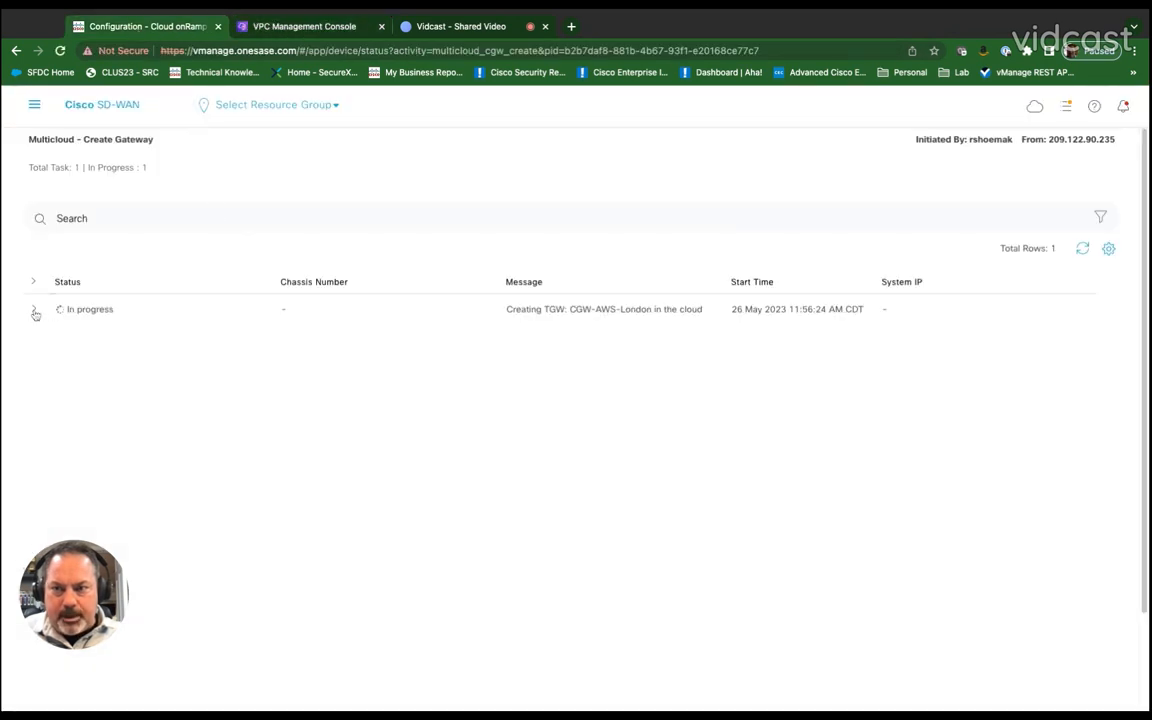
pyautogui.click(34, 311)
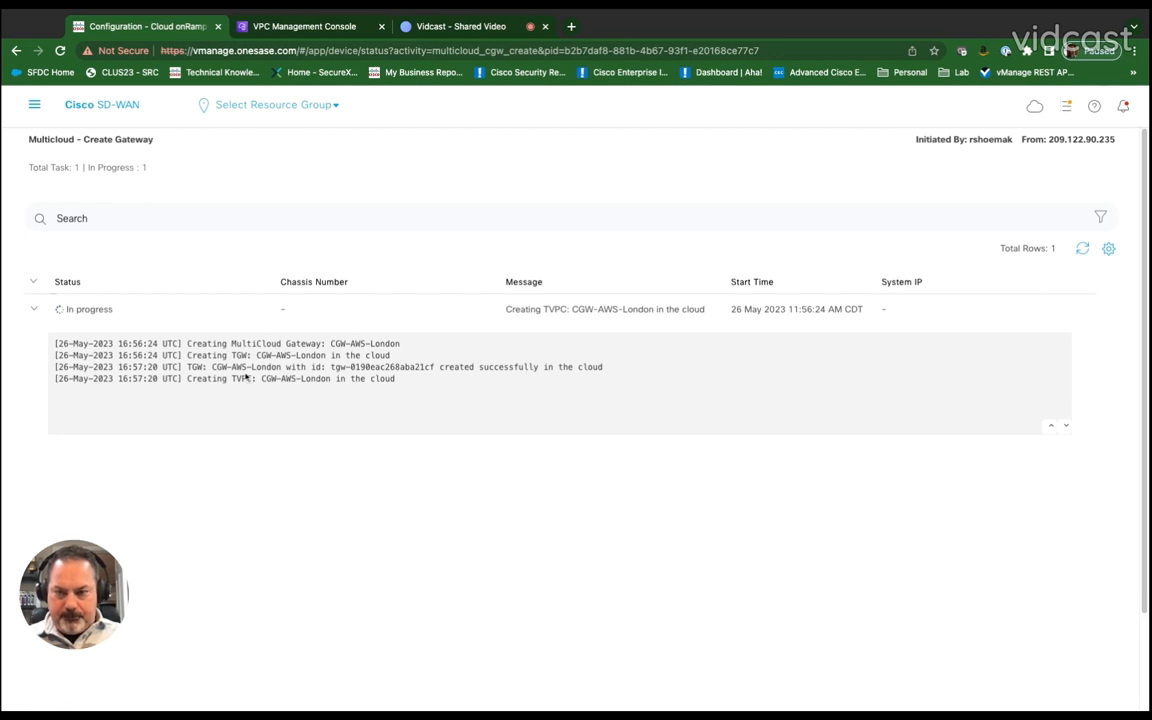
# Step: Open the AWS transit gateways list and select CGW-AWS-London to view its details
pyautogui.click(271, 29)
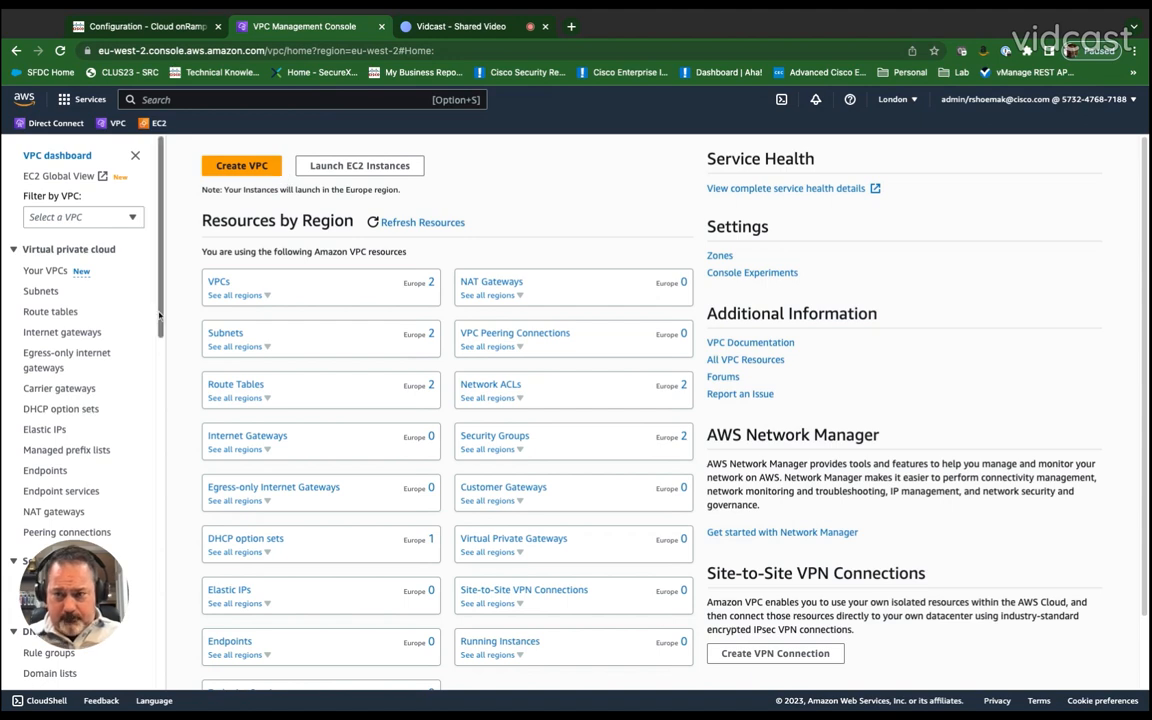
pyautogui.scroll(-10, 113, 362)
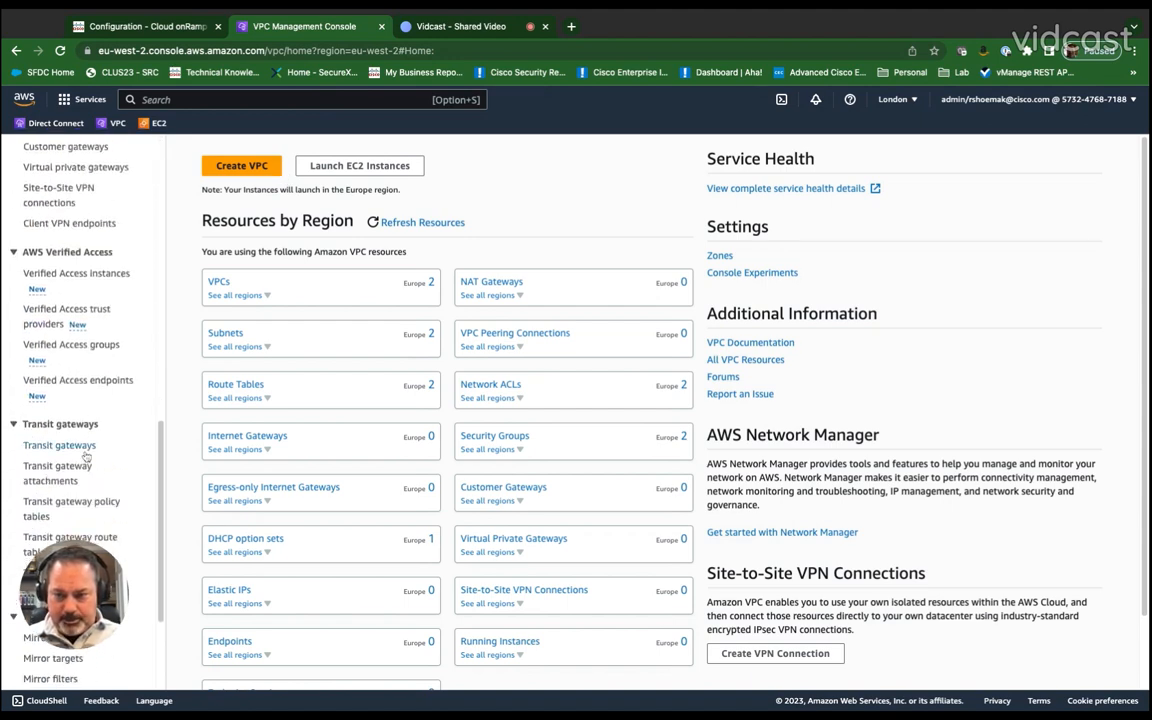
pyautogui.click(88, 449)
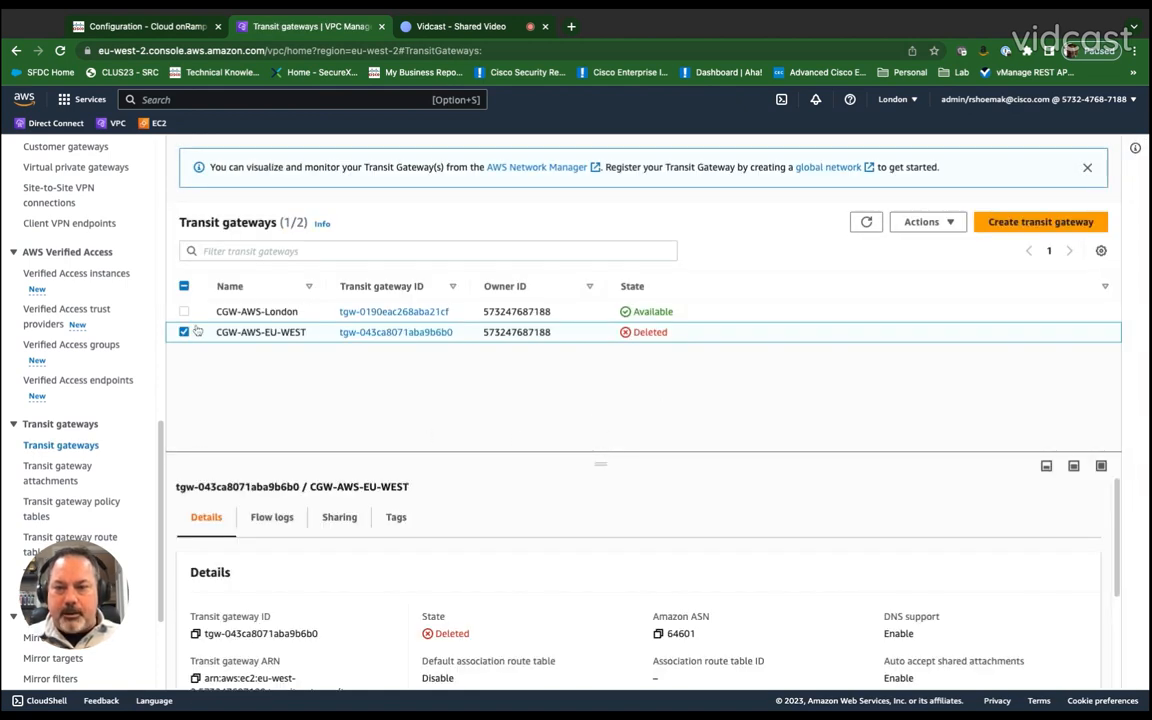
pyautogui.click(184, 328)
pyautogui.click(184, 312)
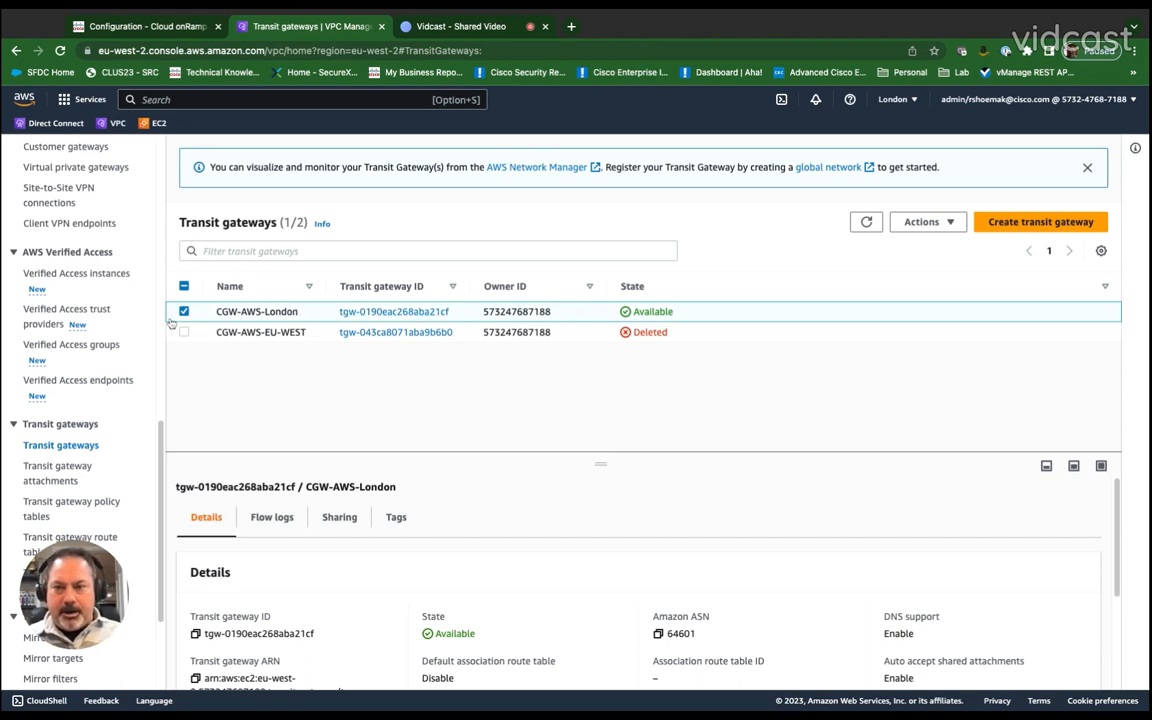
# Step: Compare the gateway creation task log with the VPC list in the AWS console
pyautogui.click(130, 26)
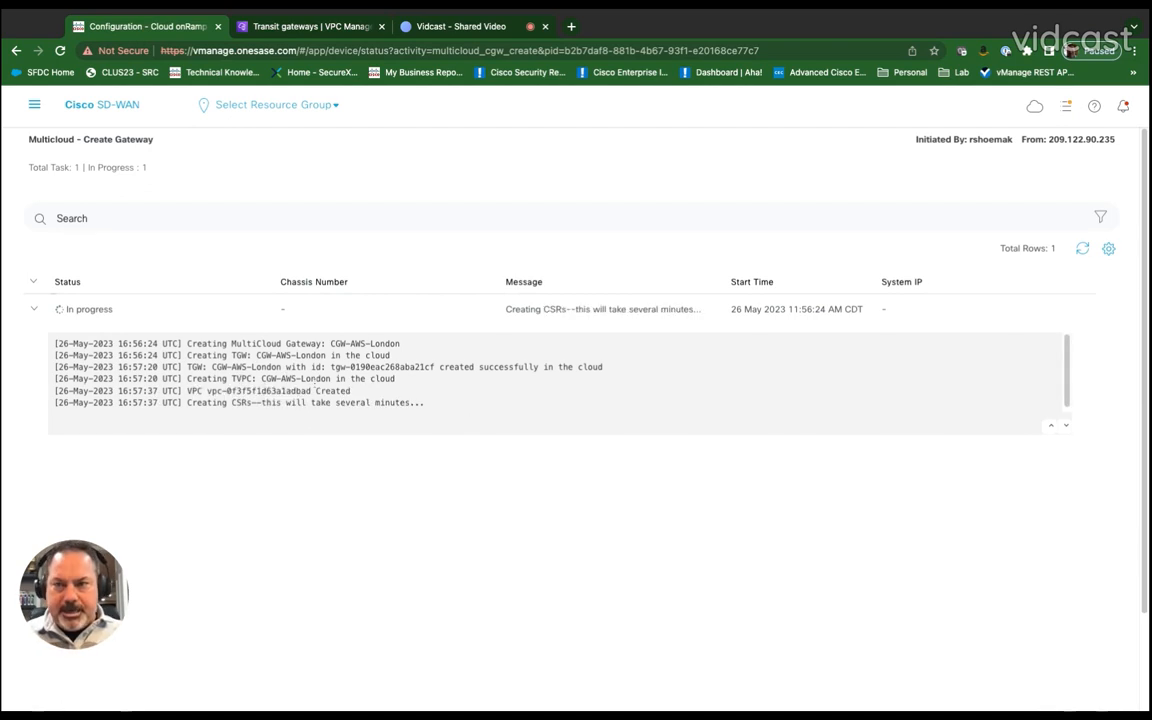
pyautogui.click(283, 27)
pyautogui.scroll(6, 67, 320)
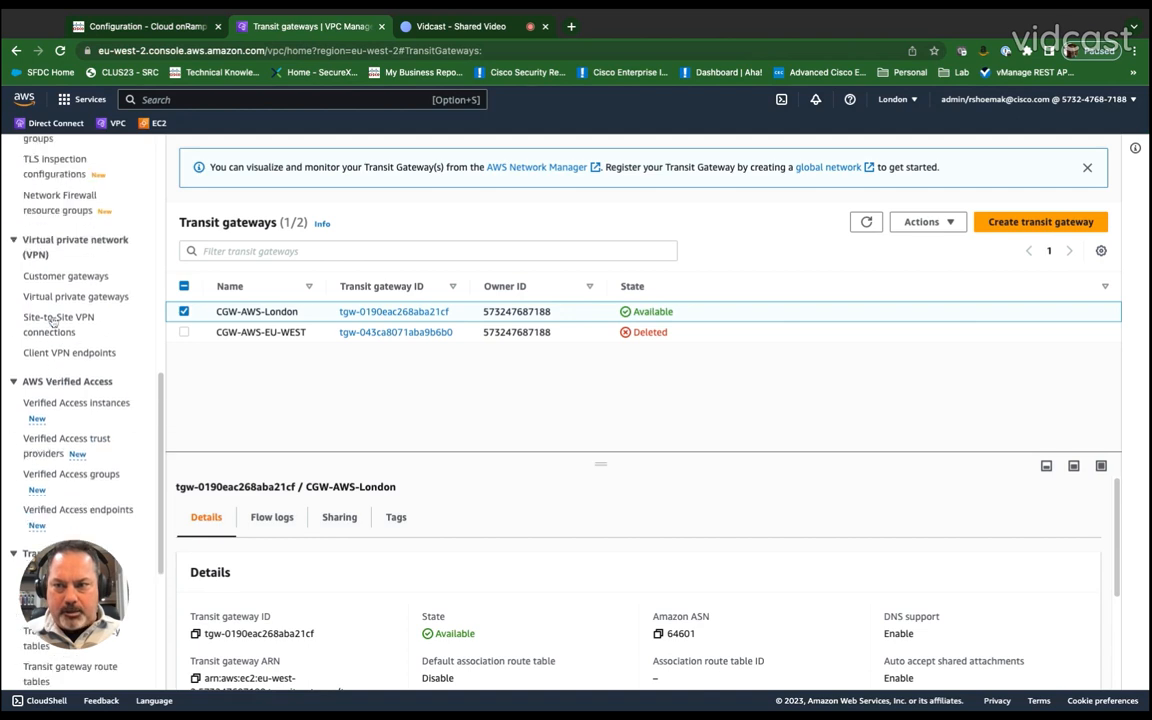
pyautogui.scroll(3, 52, 322)
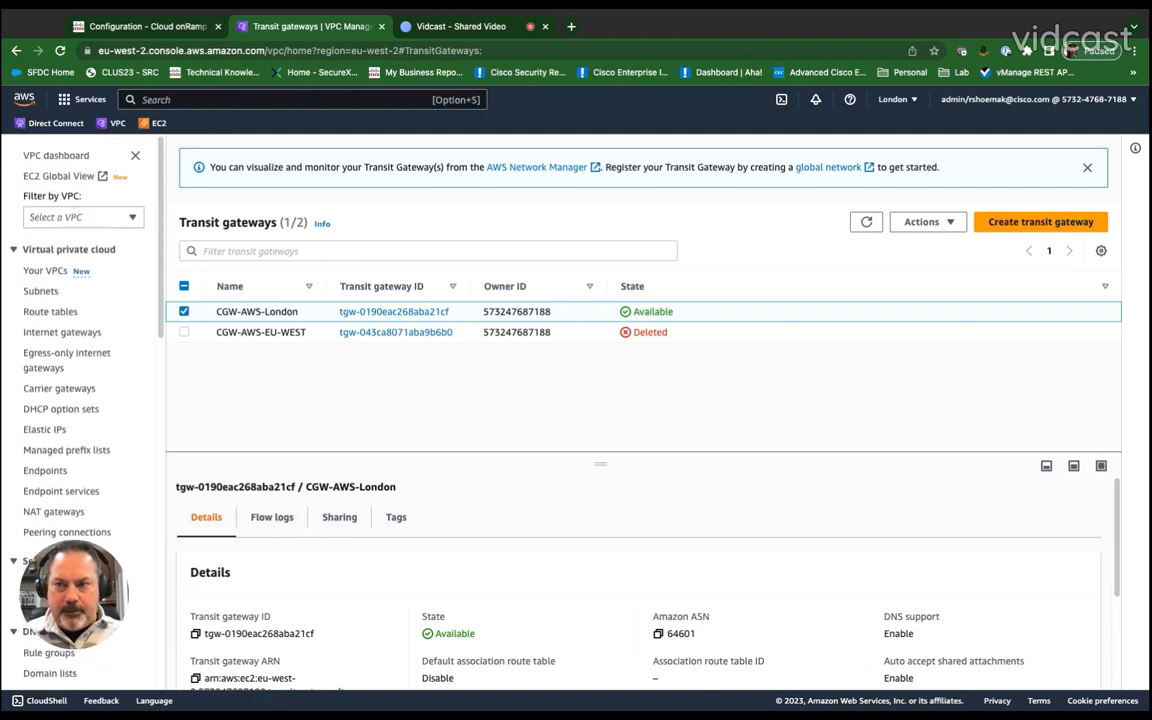
pyautogui.click(45, 270)
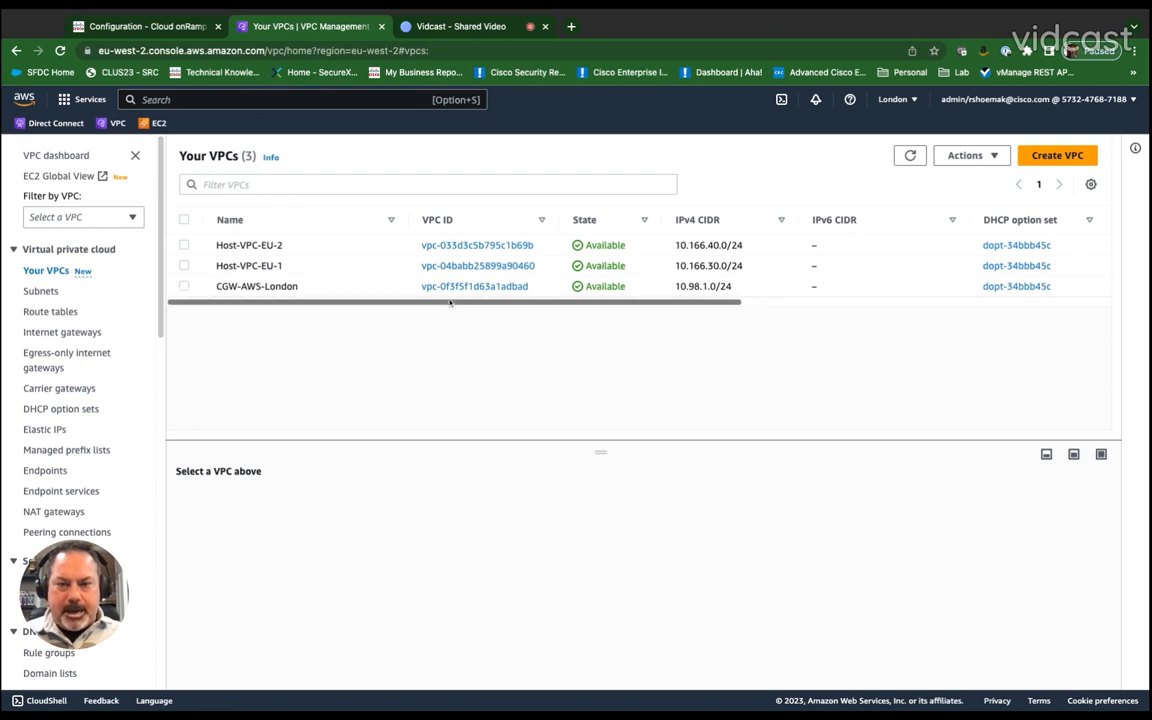
# Step: Review the gateway creation log again and open the running EC2 instances list in AWS
pyautogui.click(133, 28)
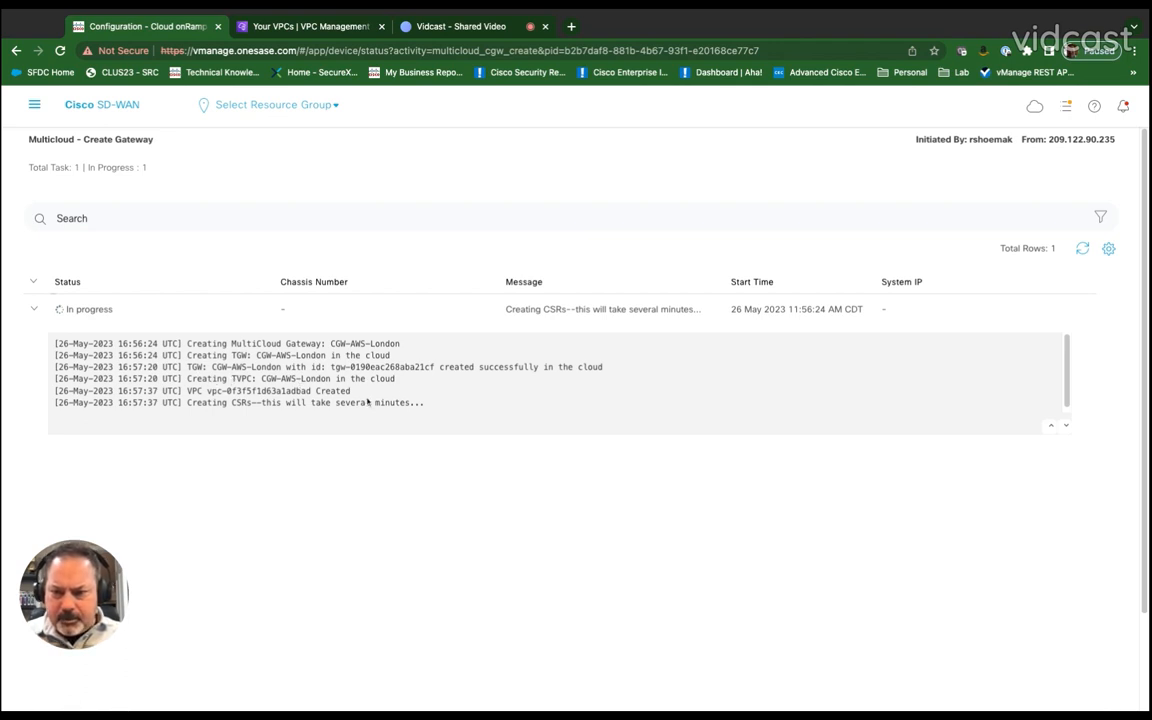
pyautogui.scroll(-1, 492, 395)
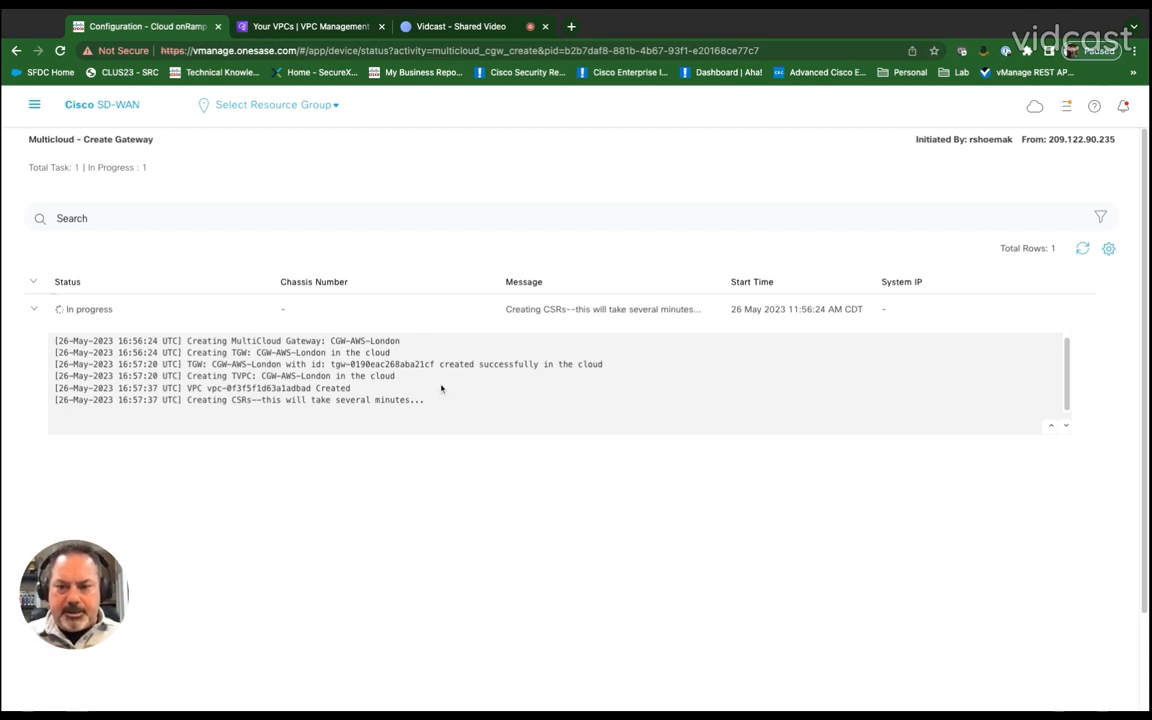
pyautogui.click(276, 31)
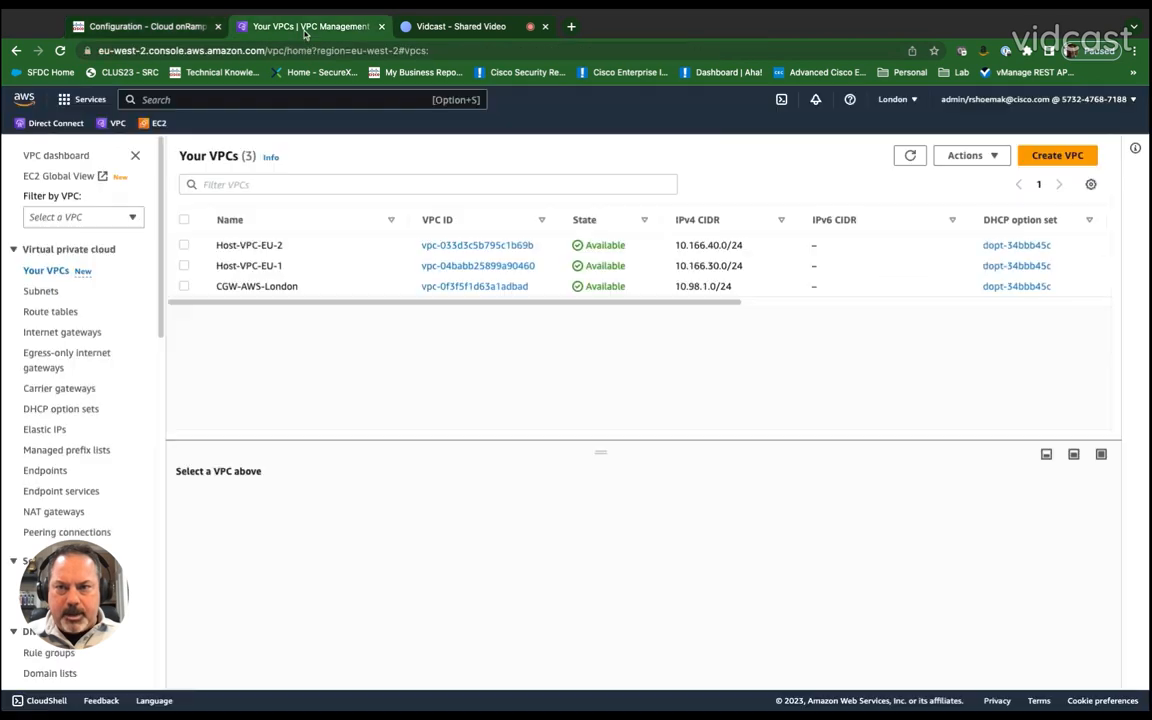
pyautogui.click(153, 122)
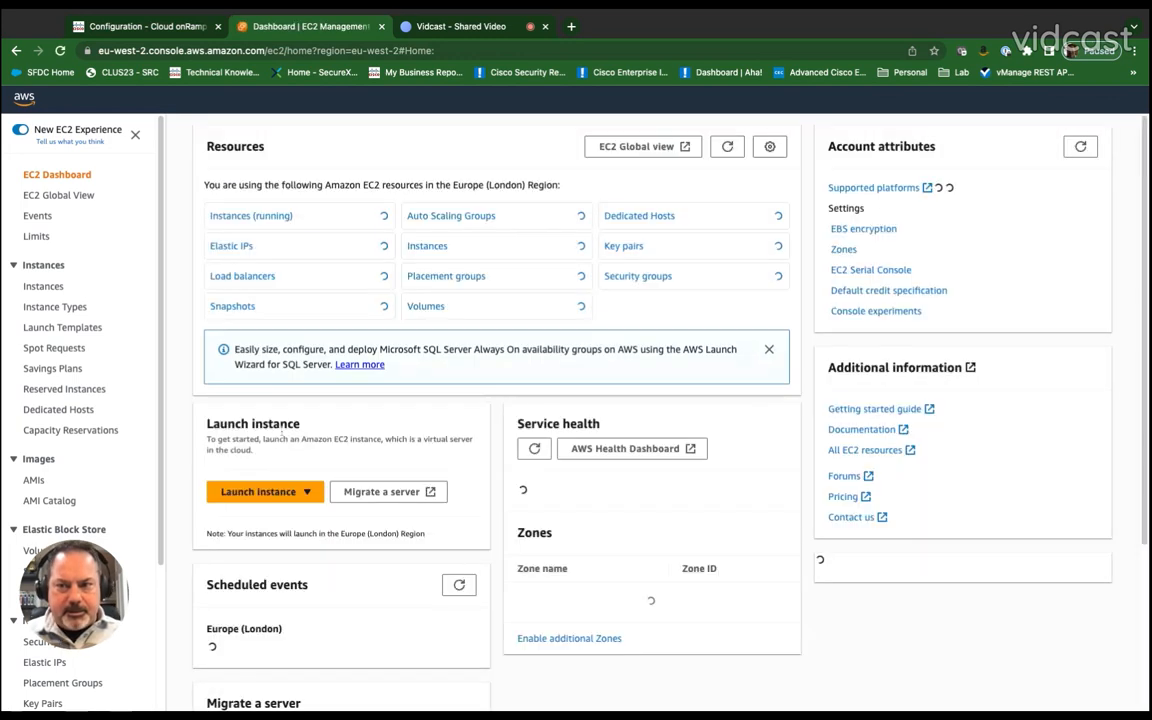
pyautogui.click(246, 219)
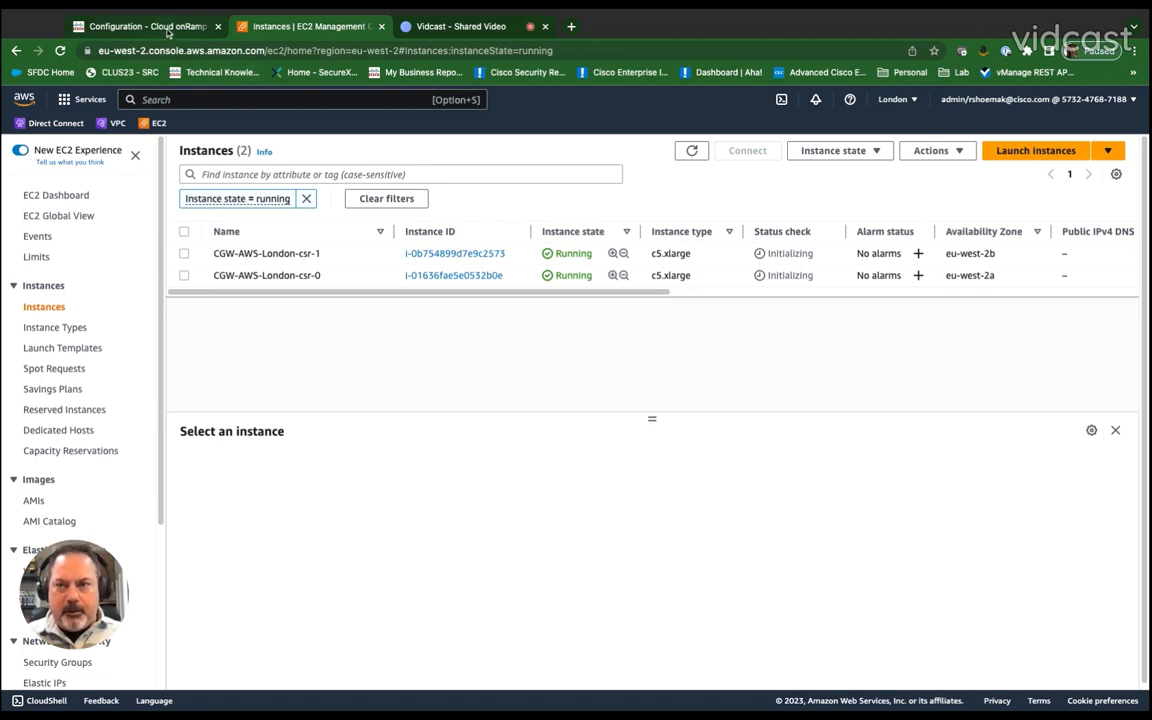
# Step: Search the SD-WAN device monitor for CGW devices and refresh the list
pyautogui.click(160, 27)
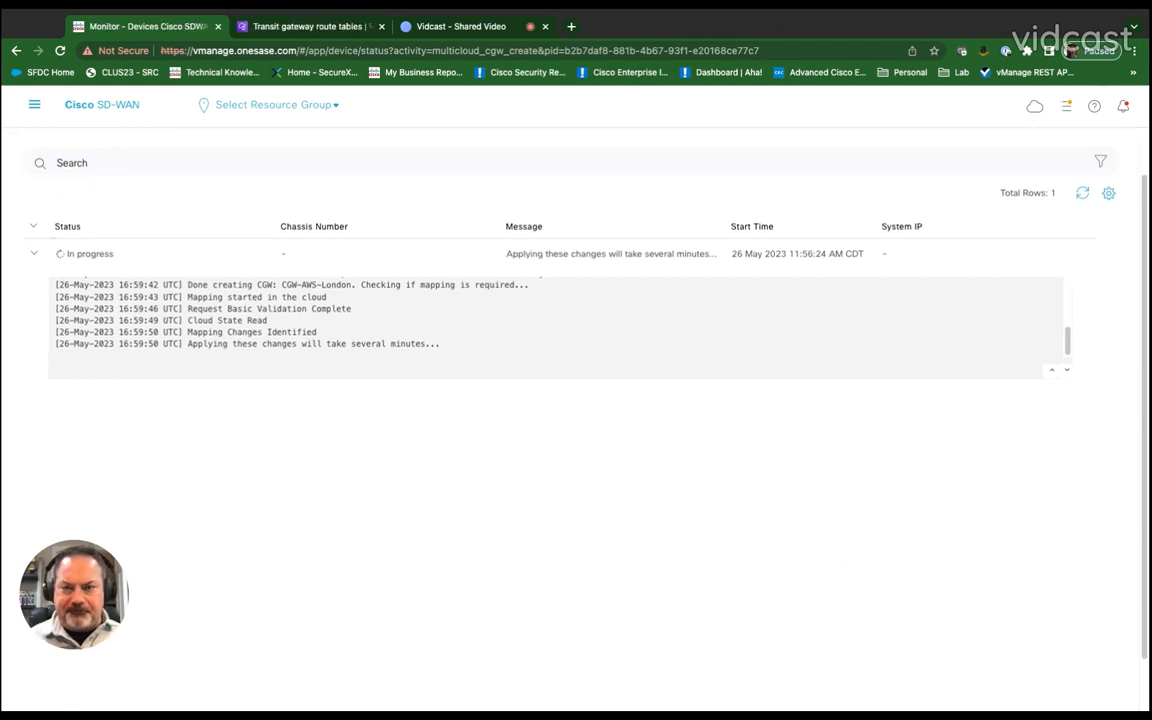
pyautogui.click(33, 105)
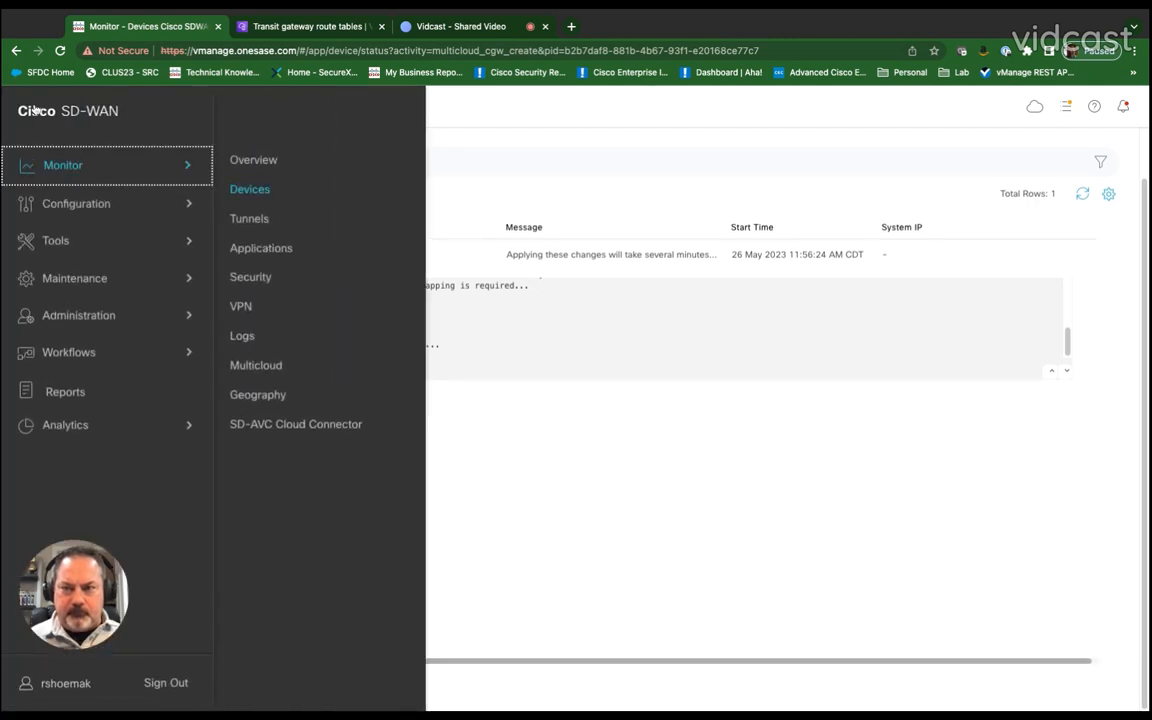
pyautogui.click(255, 192)
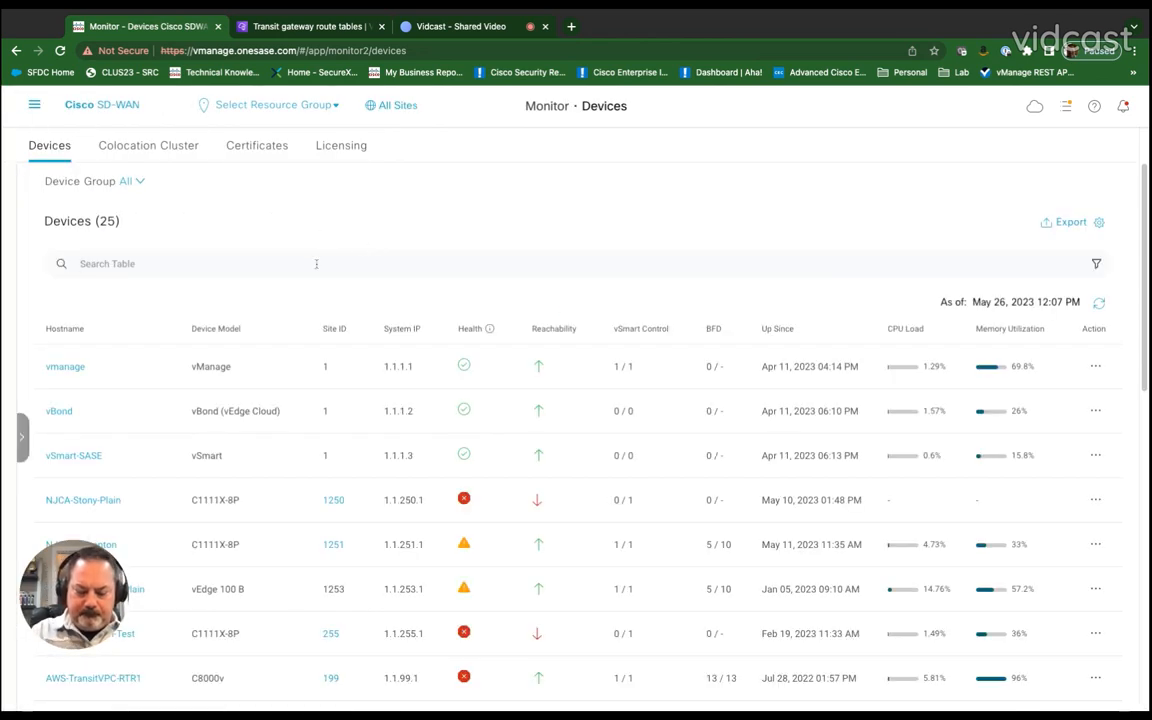
pyautogui.write('CGW')
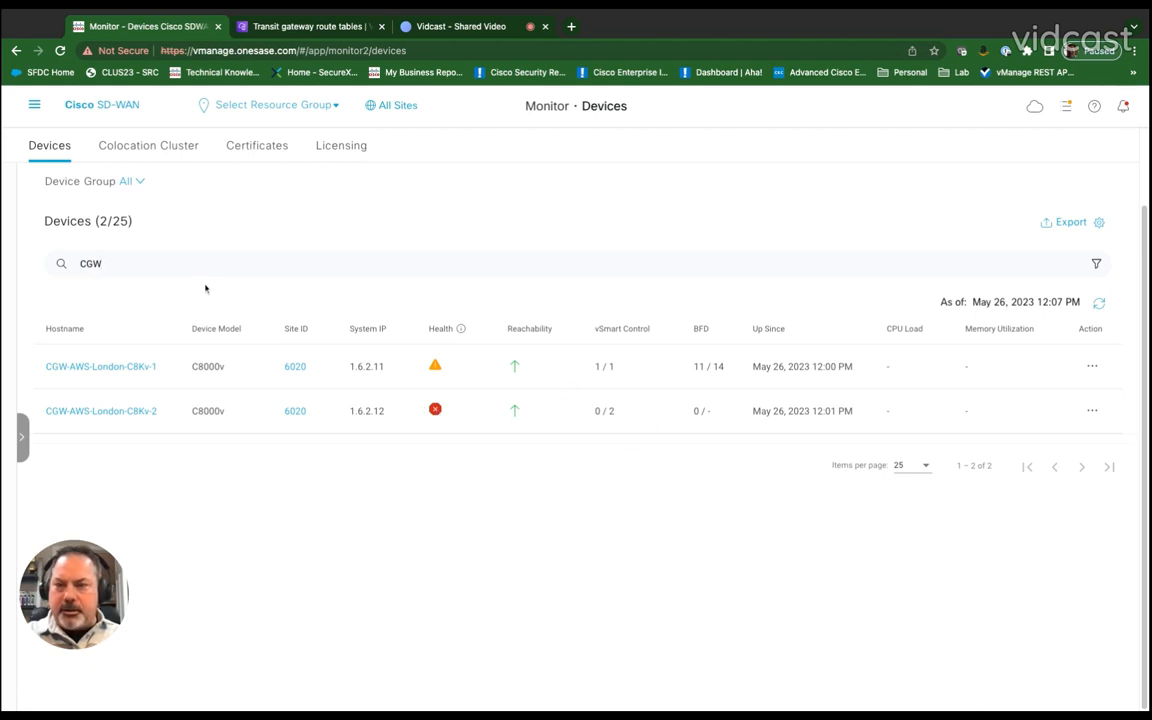
pyautogui.click(1098, 303)
# Step: Reopen the gateway creation task and scroll through its expanded log
pyautogui.click(34, 106)
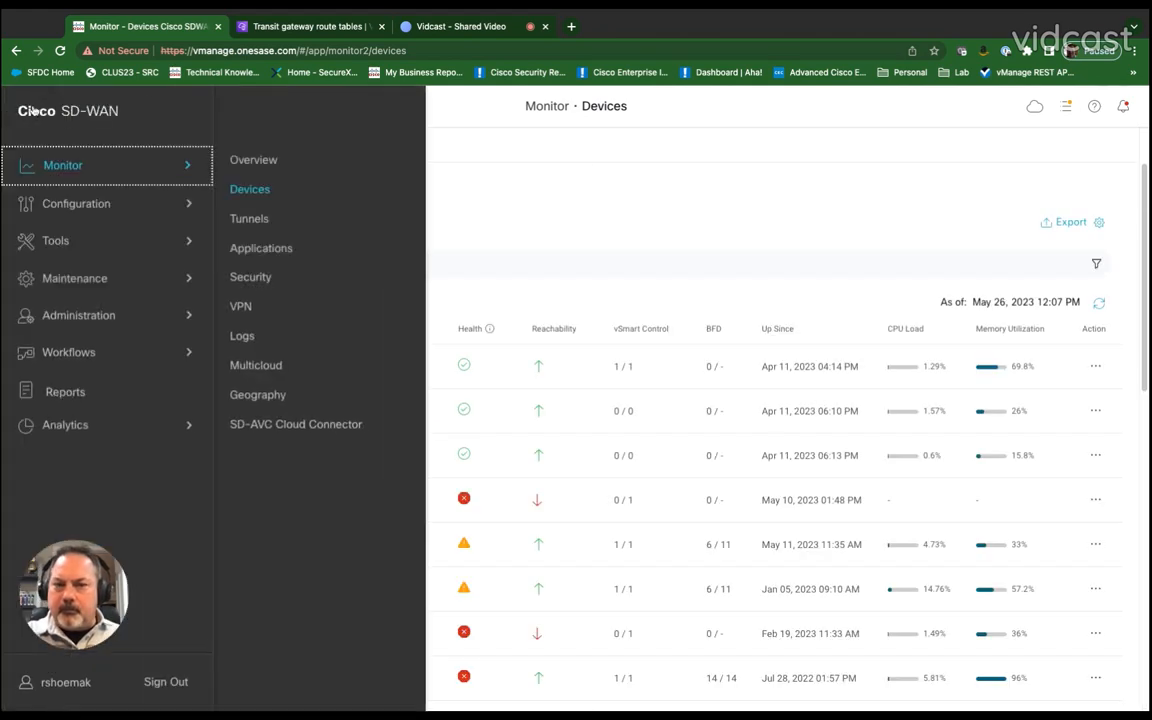
pyautogui.click(1066, 106)
pyautogui.click(929, 346)
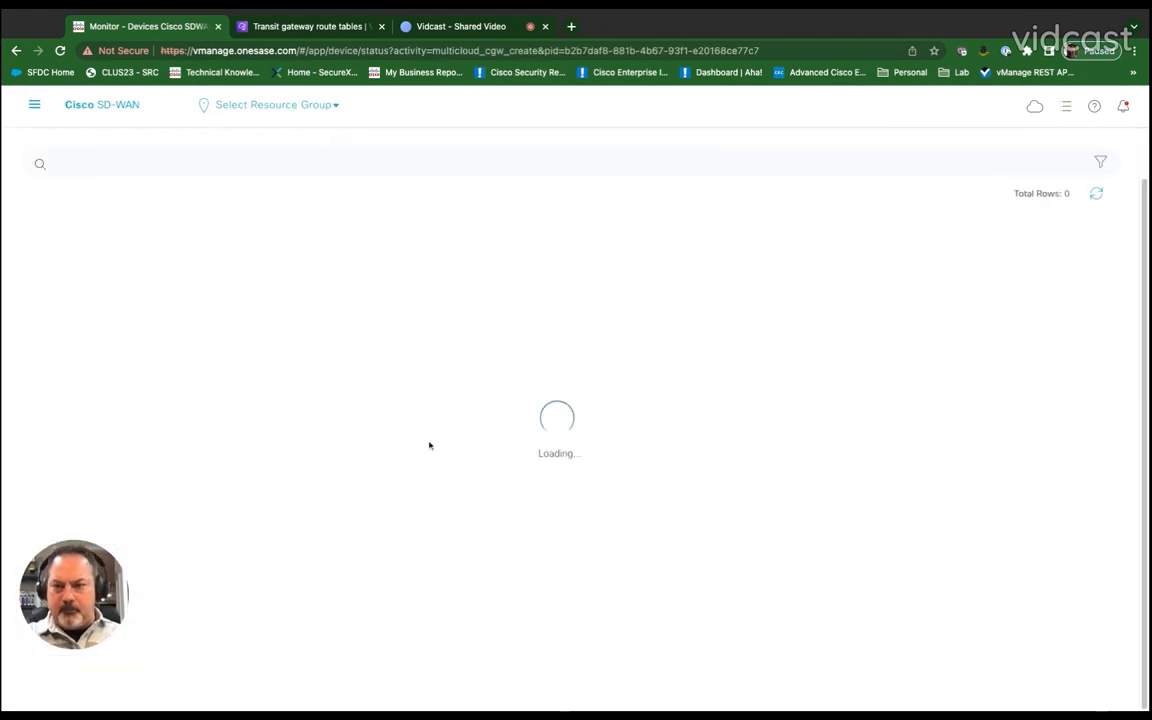
pyautogui.click(40, 254)
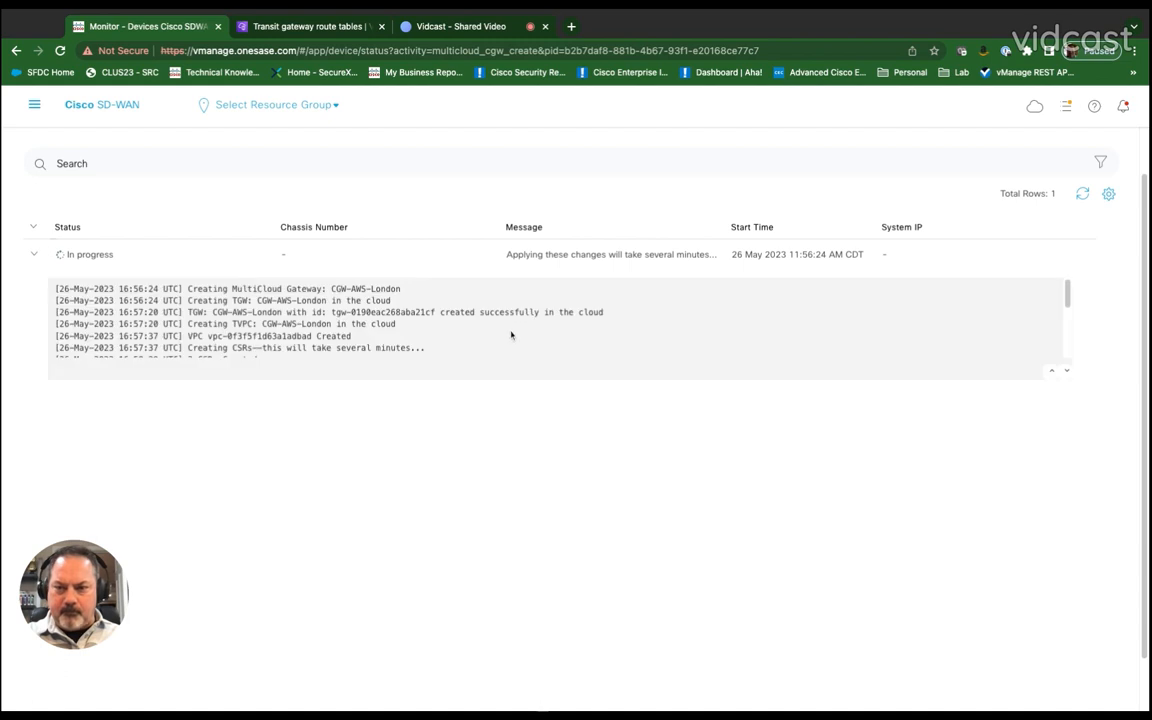
pyautogui.scroll(-5, 475, 330)
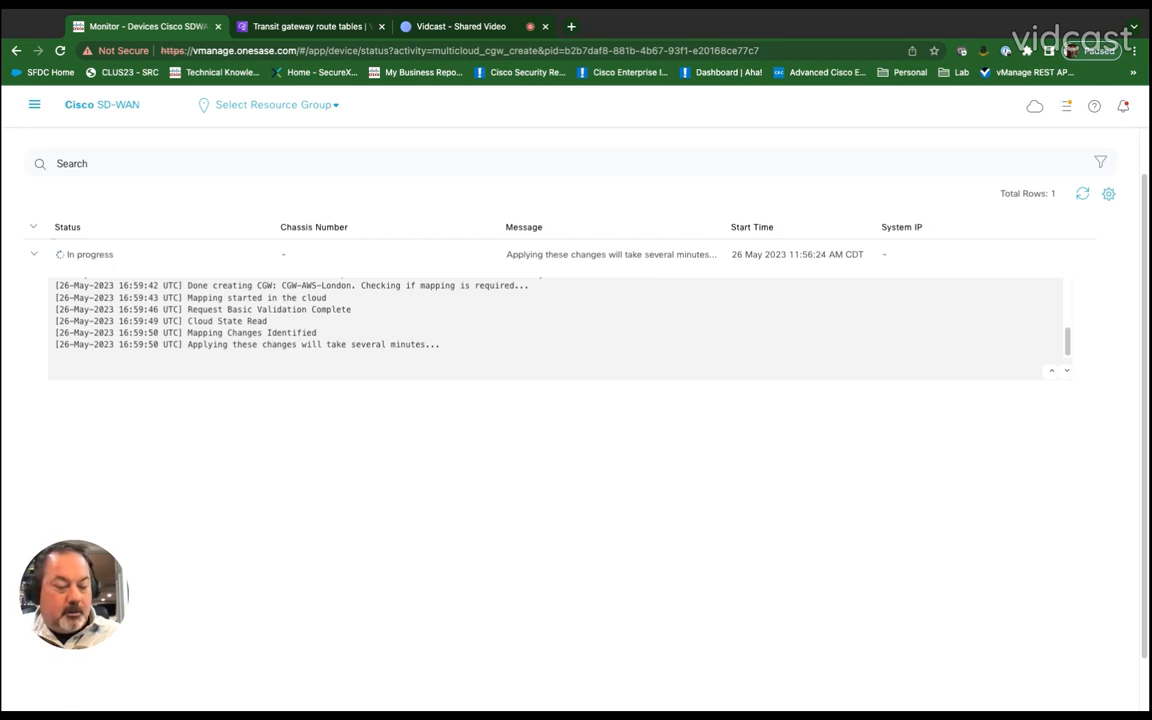
# Step: Search the device monitor again for CGW devices
pyautogui.click(35, 105)
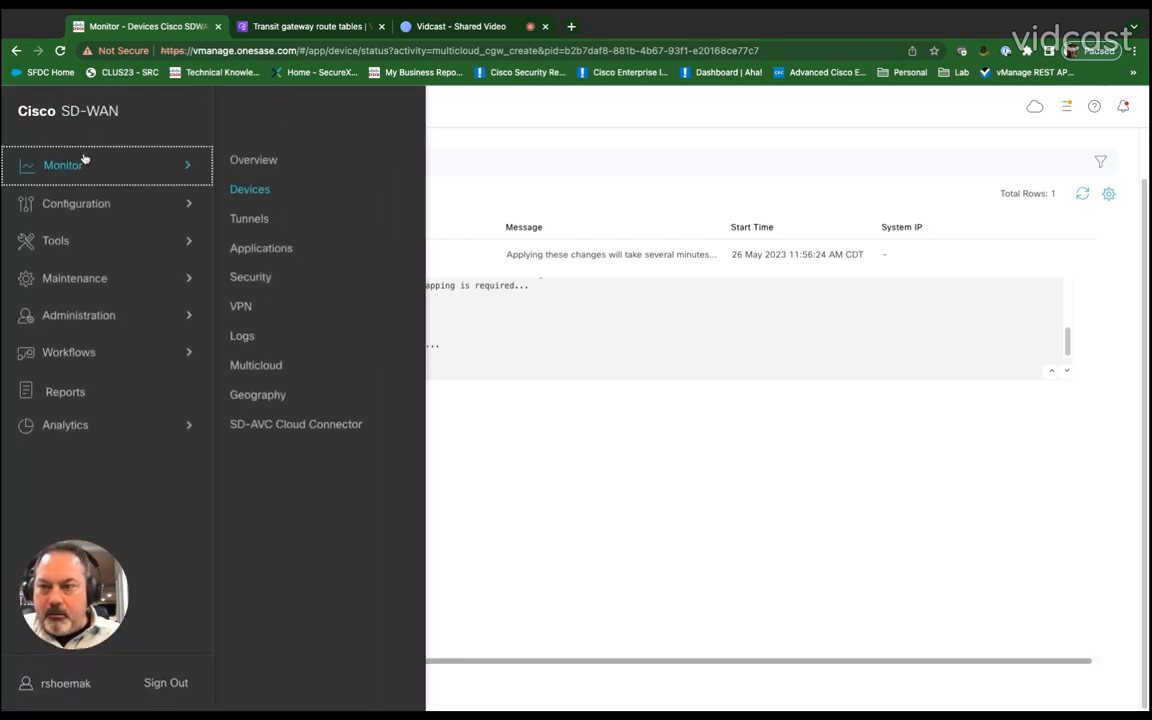
pyautogui.click(252, 192)
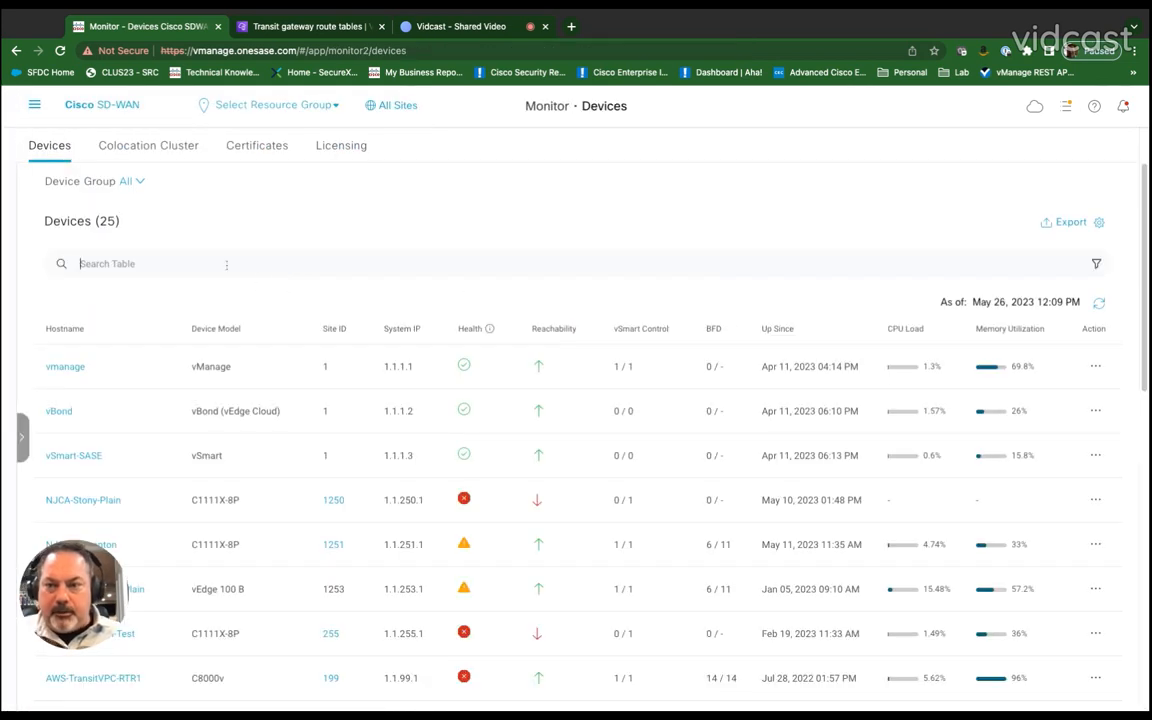
pyautogui.write('CGW')
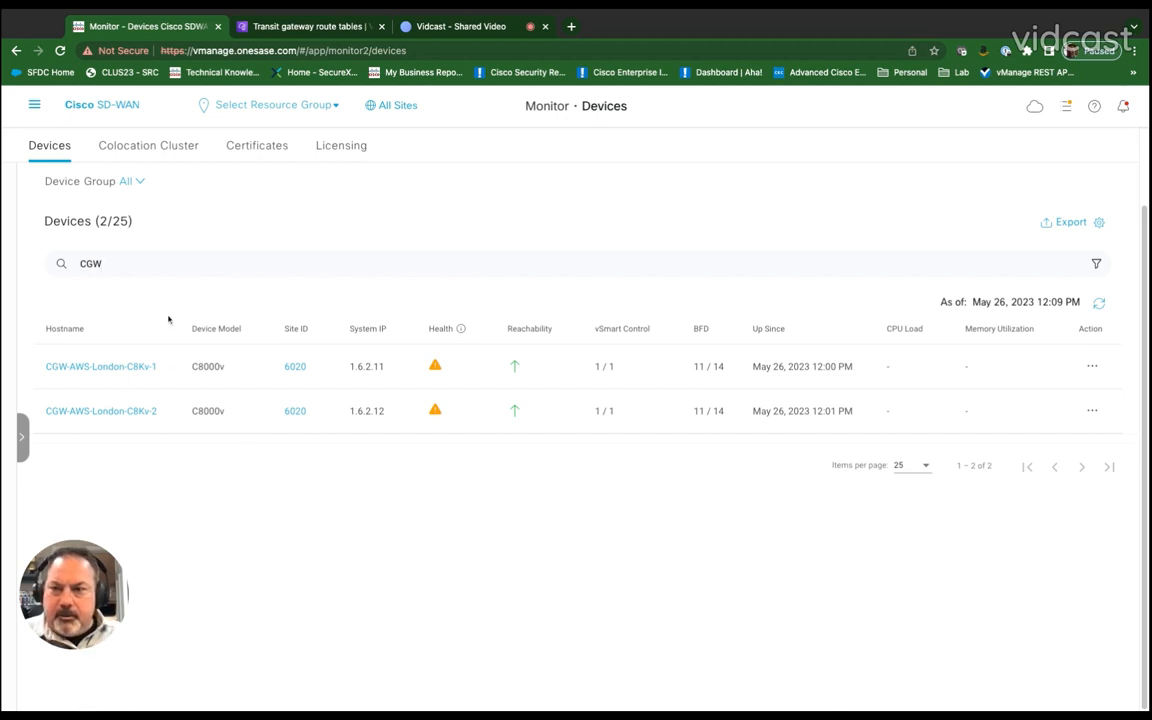
# Step: Open the active Multicloud Create Gateway task and scroll its log to the end
pyautogui.click(1066, 106)
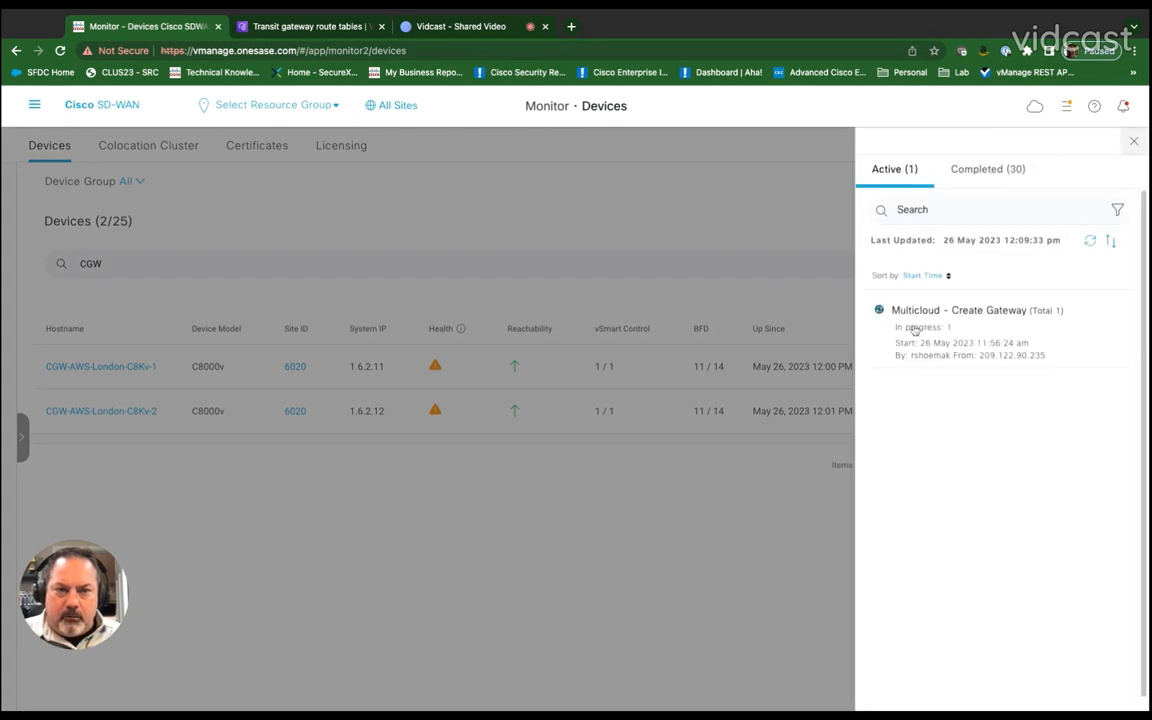
pyautogui.click(914, 330)
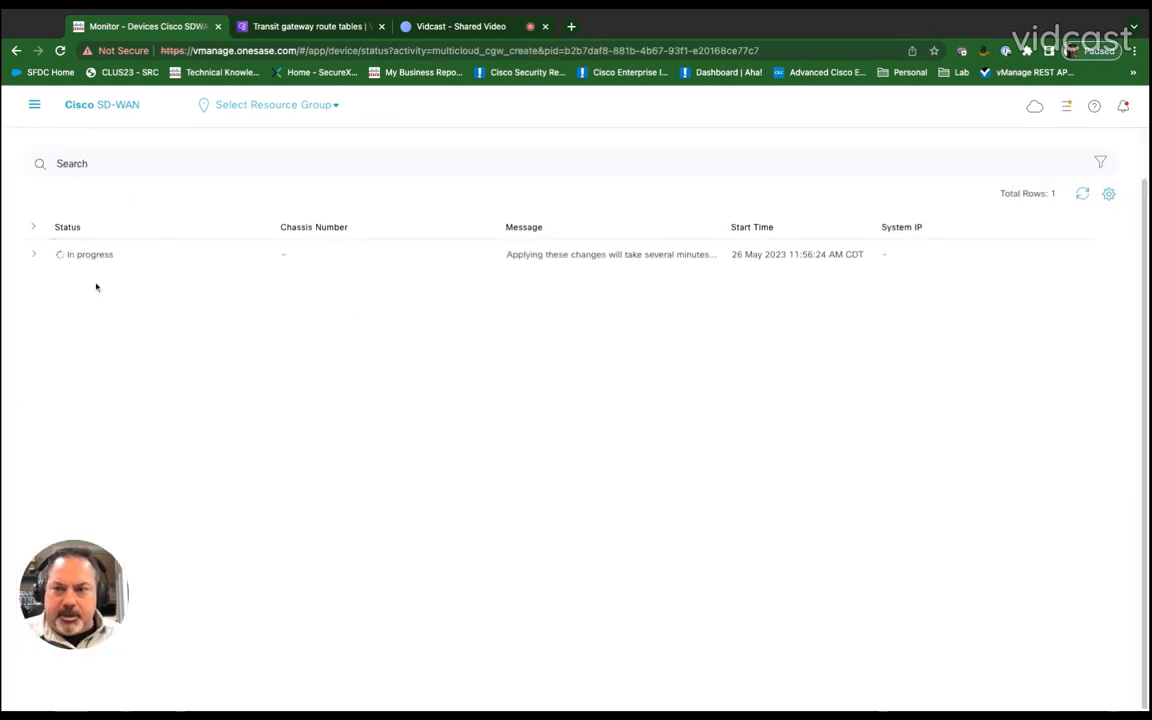
pyautogui.click(34, 257)
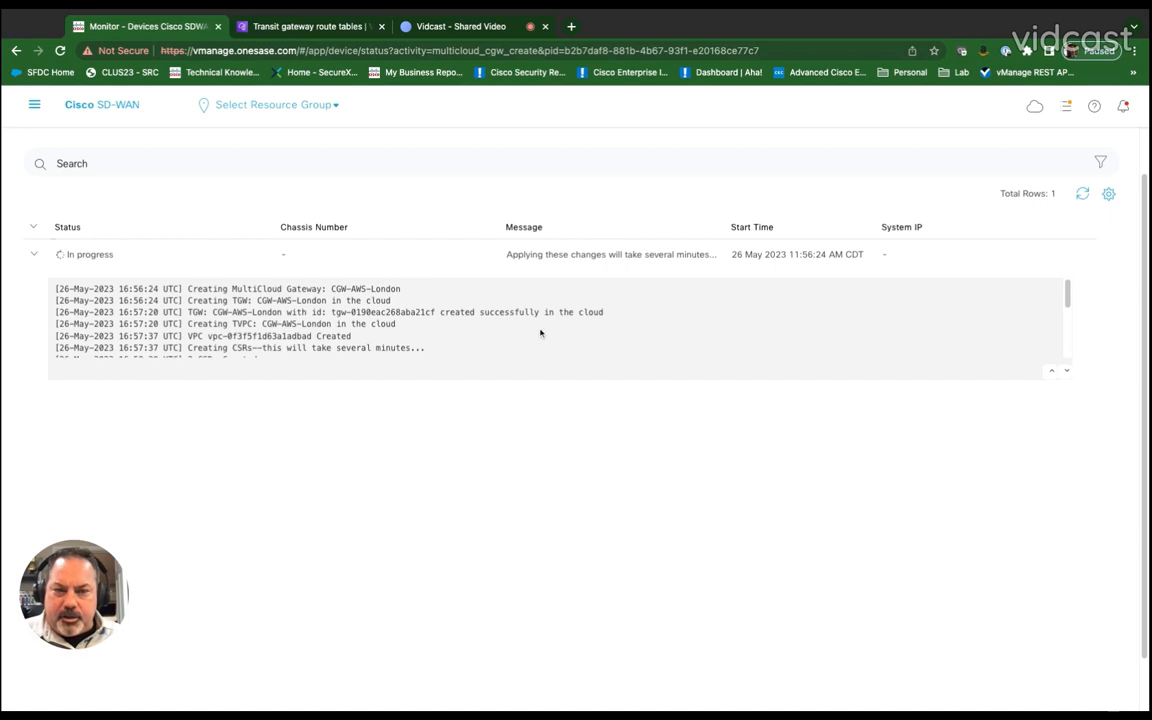
pyautogui.scroll(-5, 540, 333)
pyautogui.scroll(-1, 530, 330)
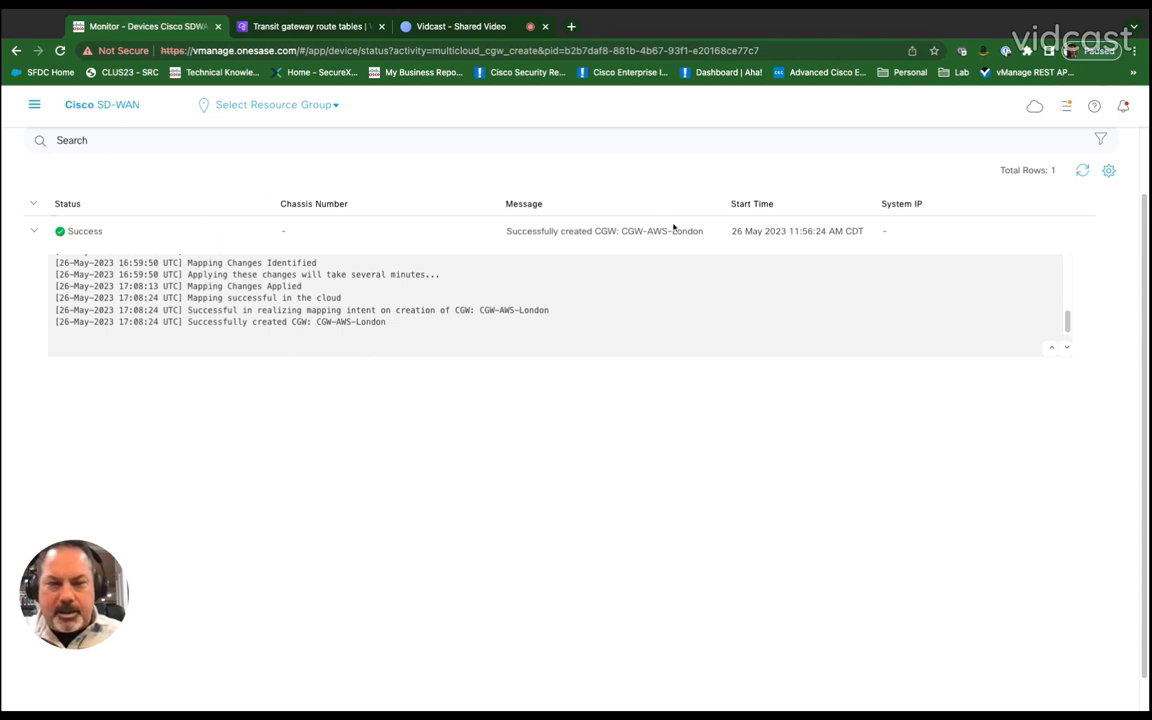
# Step: Open the Multicloud dashboard and inspect CGW-AWS-London's reachable devices and row options
pyautogui.click(1034, 110)
pyautogui.click(1010, 200)
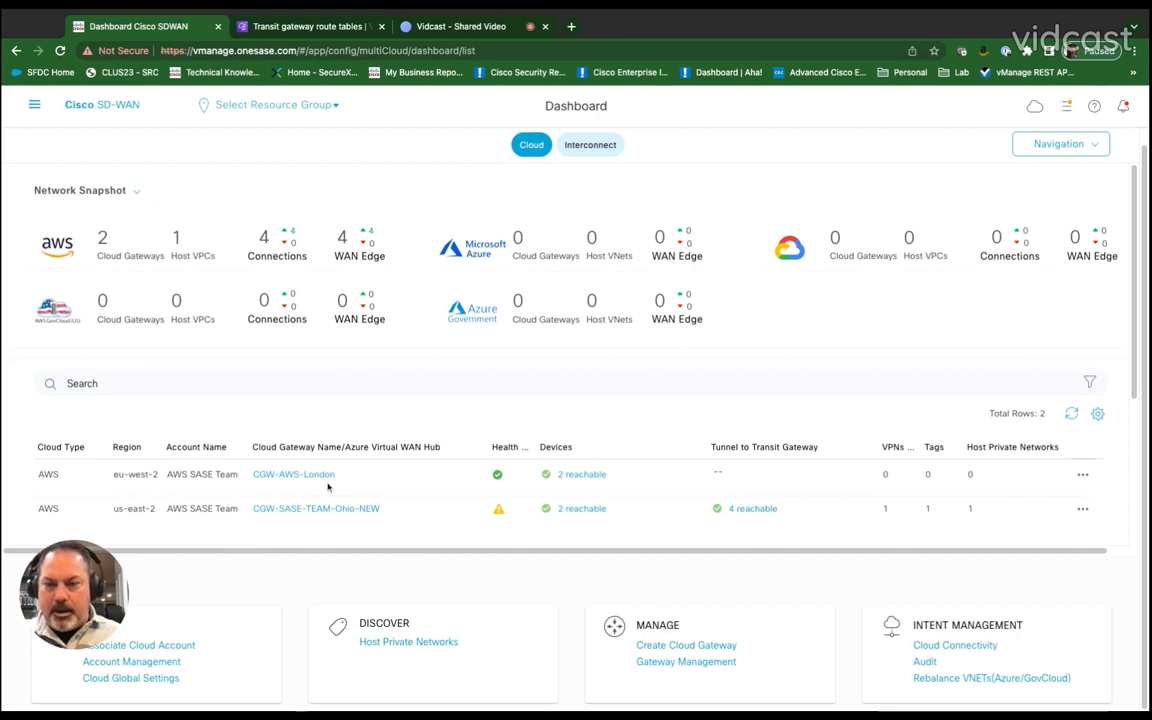
pyautogui.click(586, 477)
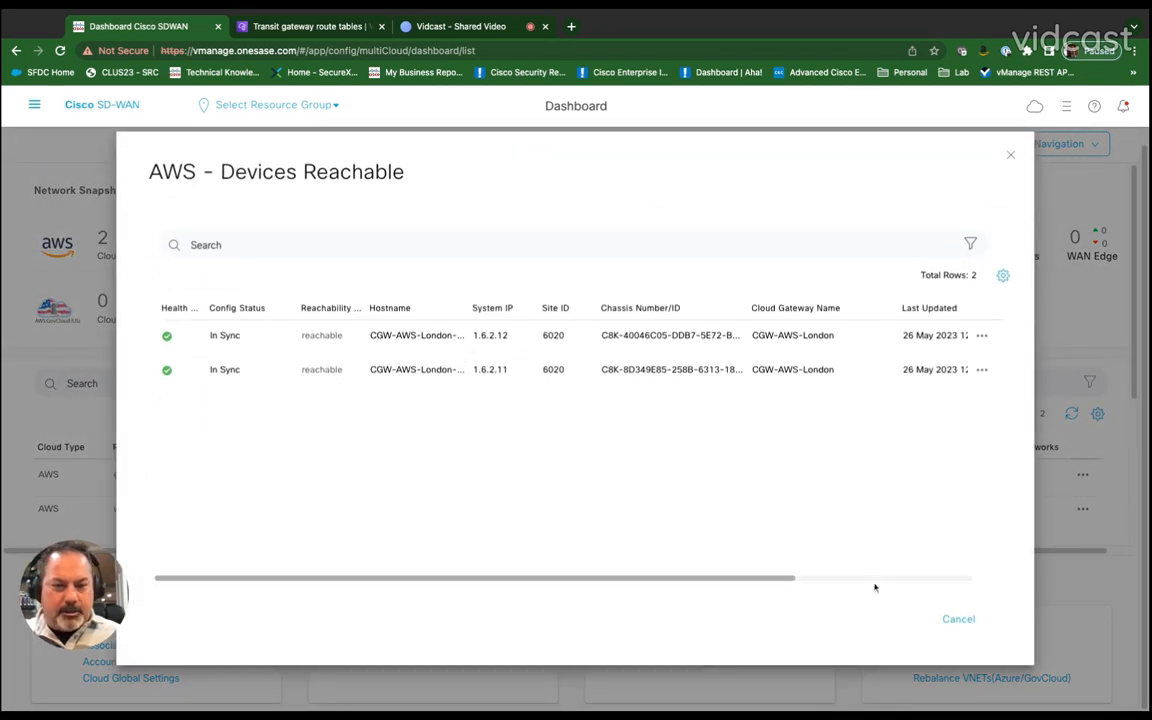
pyautogui.click(1010, 155)
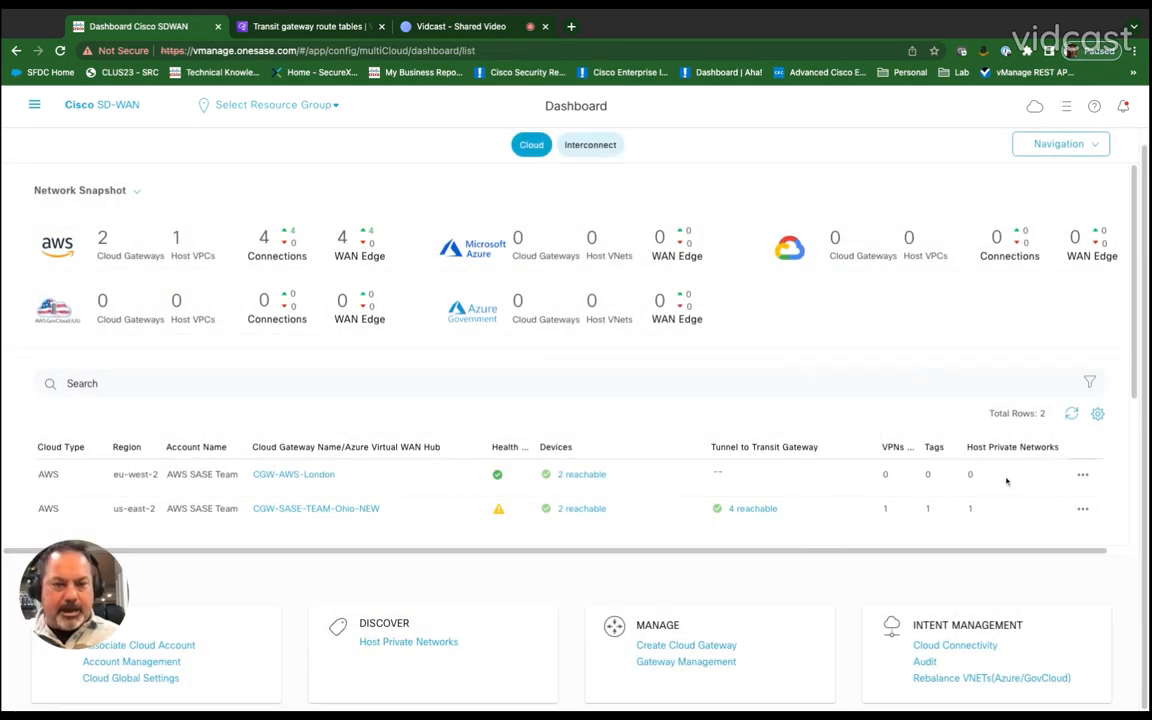
pyautogui.click(1082, 476)
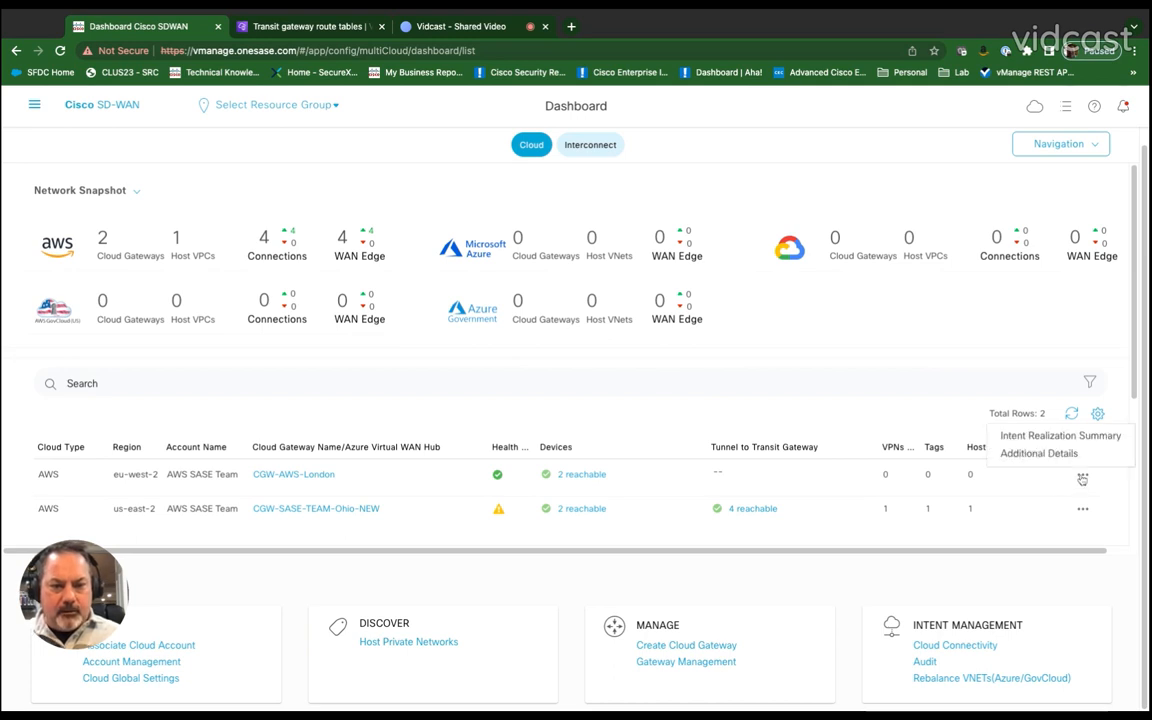
pyautogui.click(1066, 481)
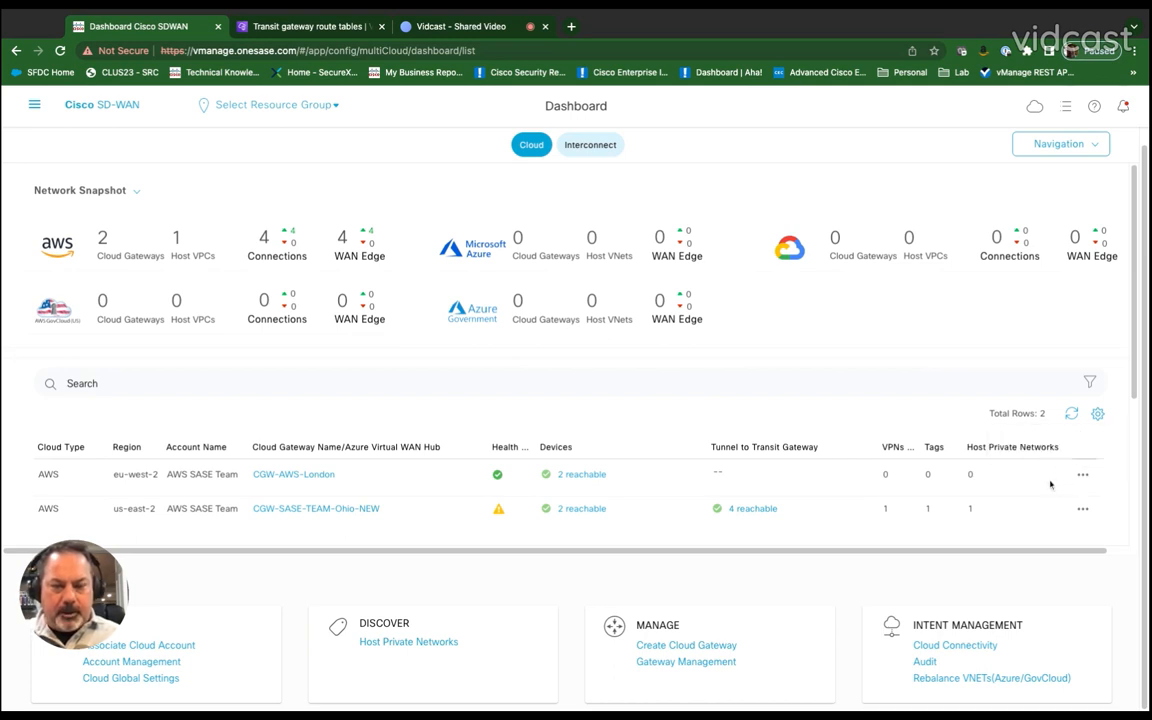
# Step: Map VPN10 to Host-VPC-London in the Cloud Connectivity intent matrix and save the mapping
pyautogui.moveTo(949, 512)
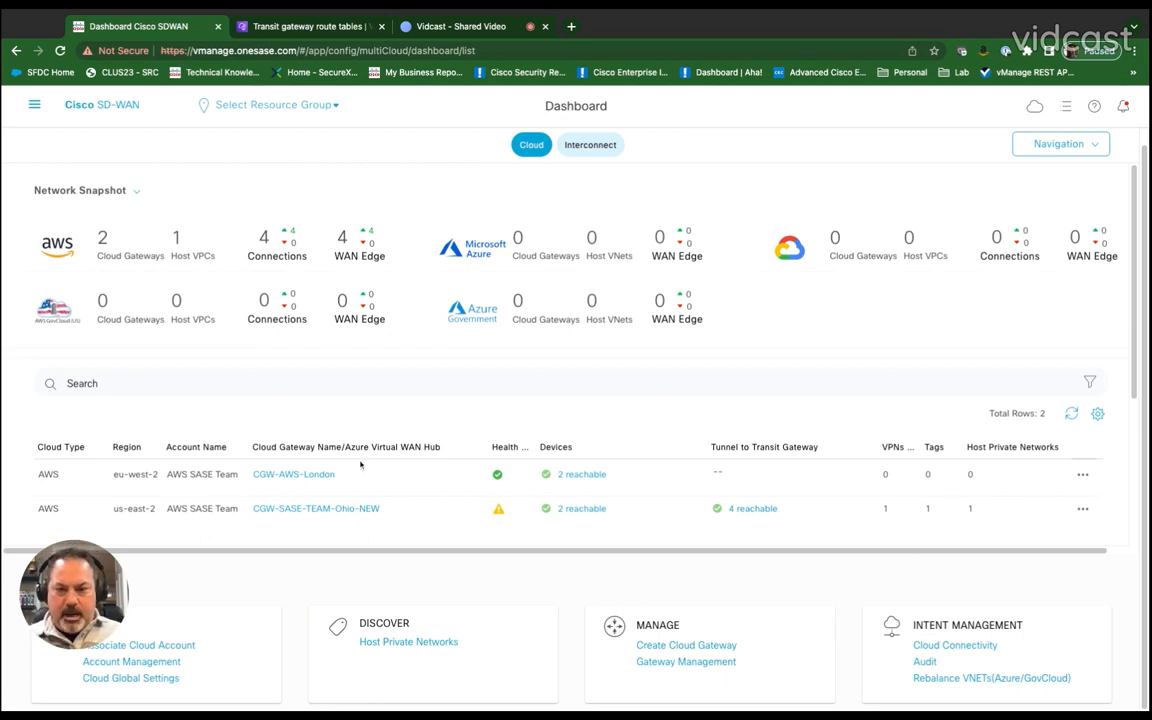
pyautogui.click(963, 647)
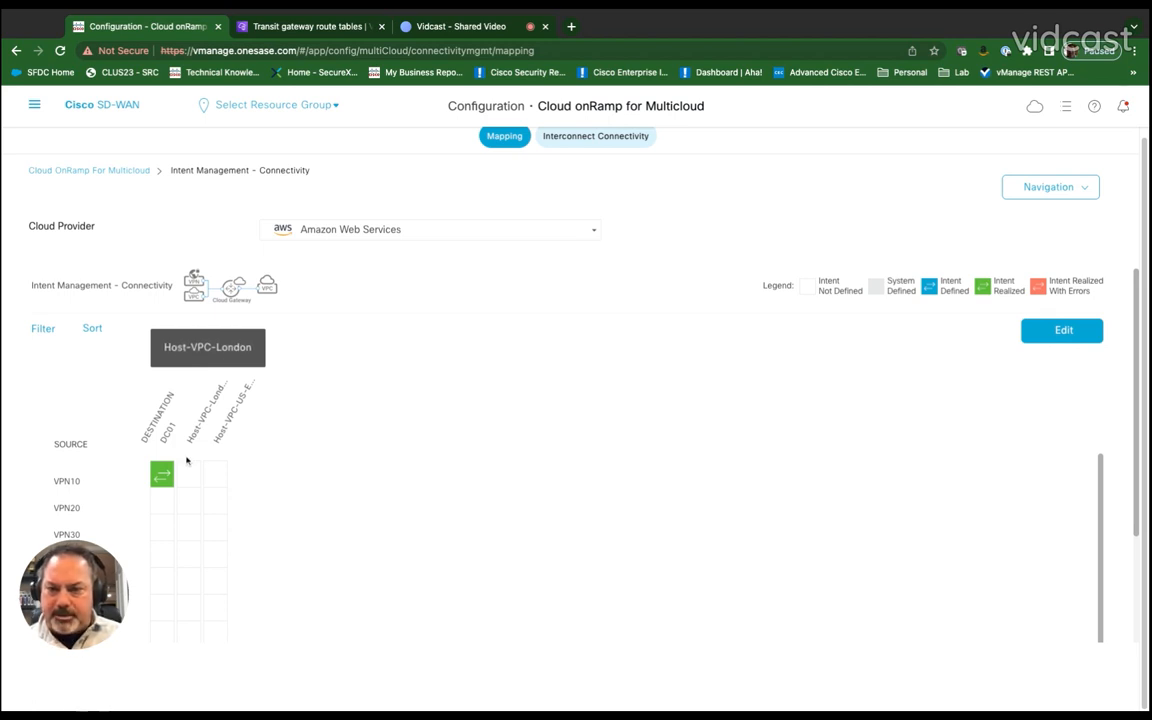
pyautogui.click(1065, 335)
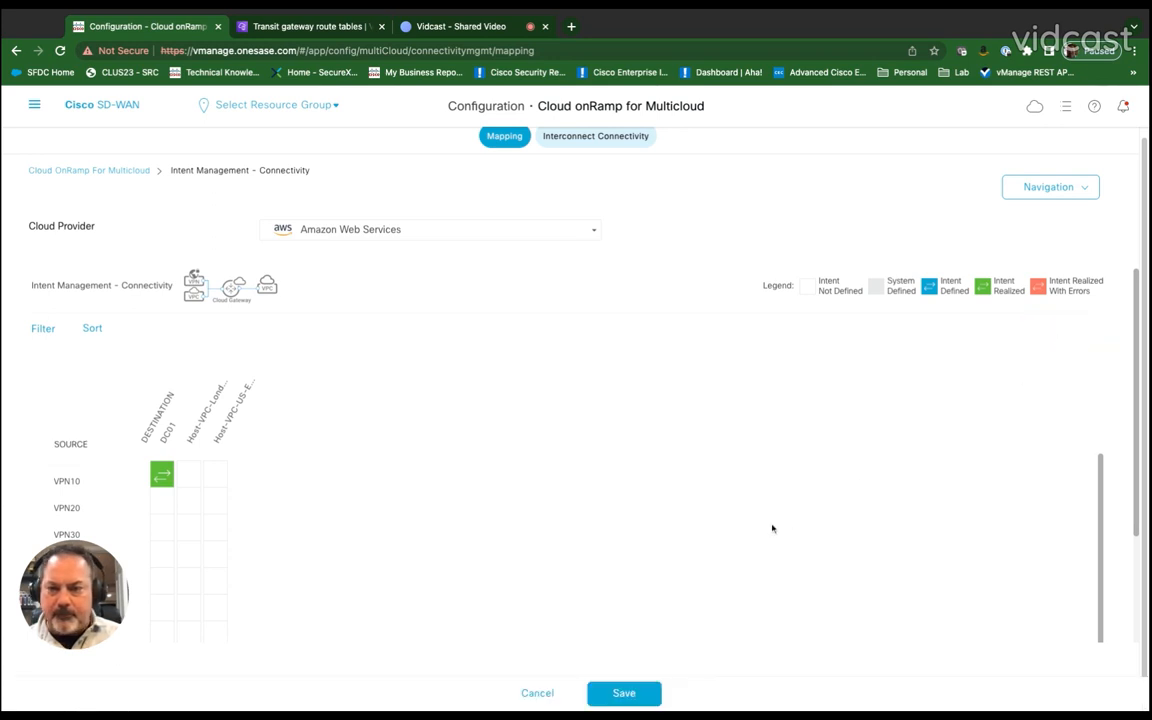
pyautogui.click(189, 475)
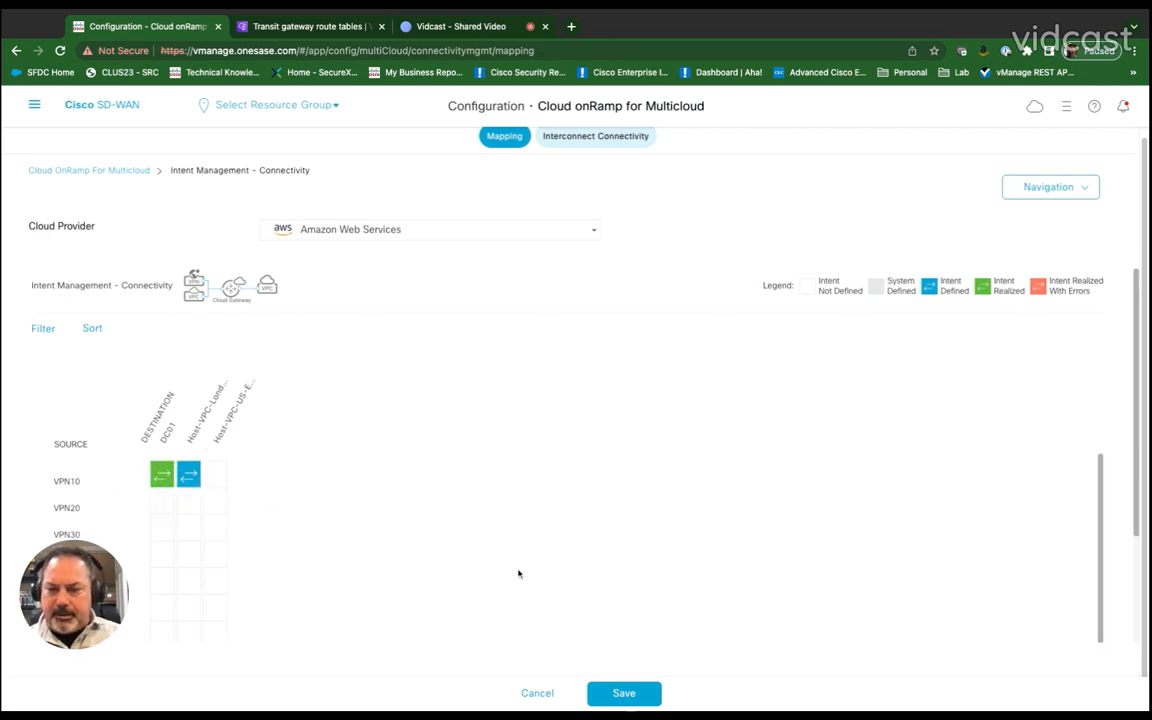
pyautogui.click(625, 693)
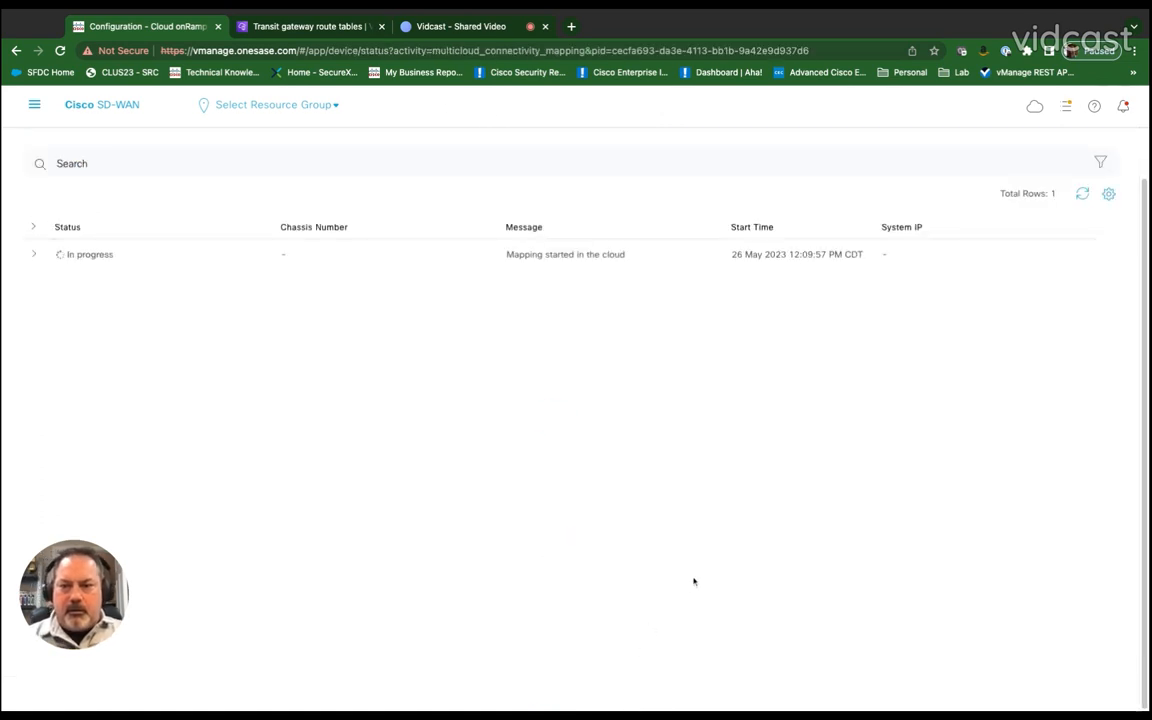
pyautogui.scroll(-1, 694, 581)
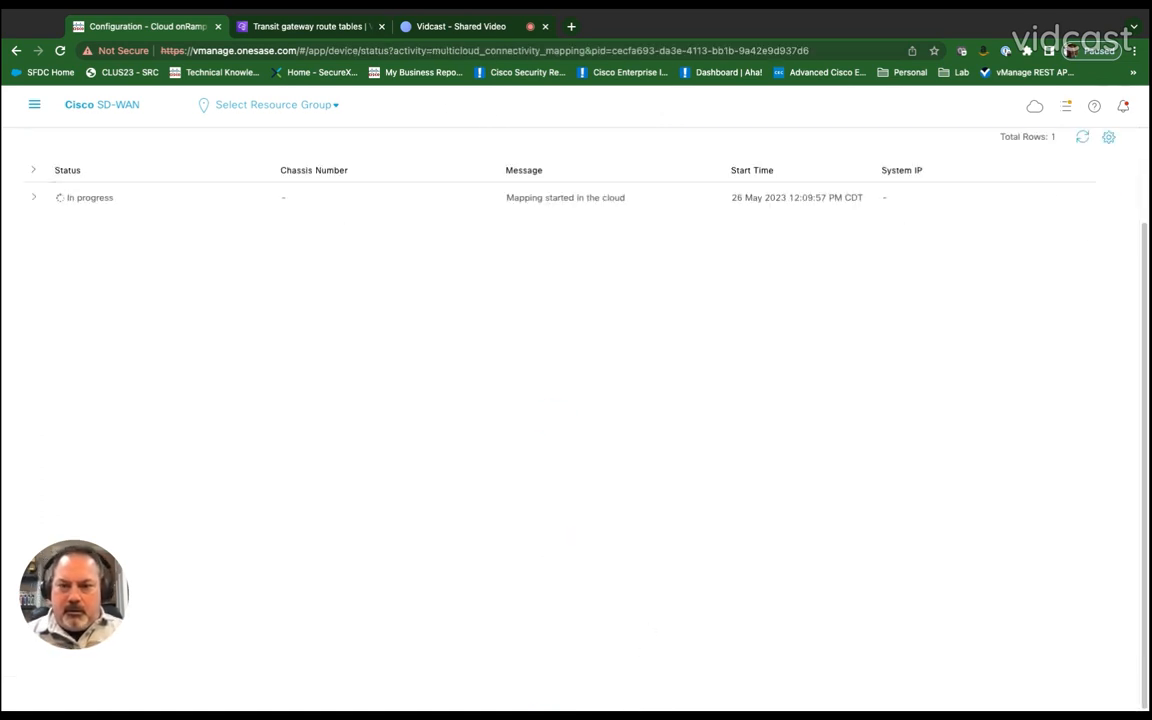
# Step: Expand the connectivity mapping task to view its progress log
pyautogui.click(35, 196)
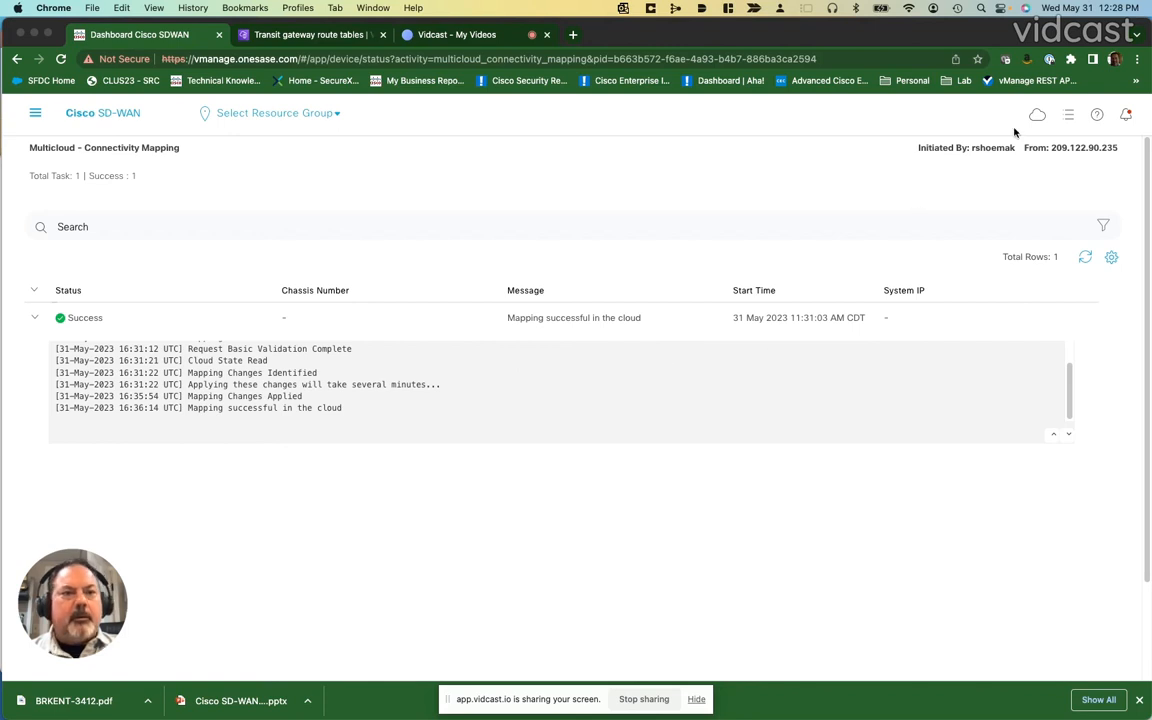
# Step: Open the Multicloud dashboard and inspect the gateway's transit gateway tunnels and associated VPNs
pyautogui.click(1037, 116)
pyautogui.click(1008, 208)
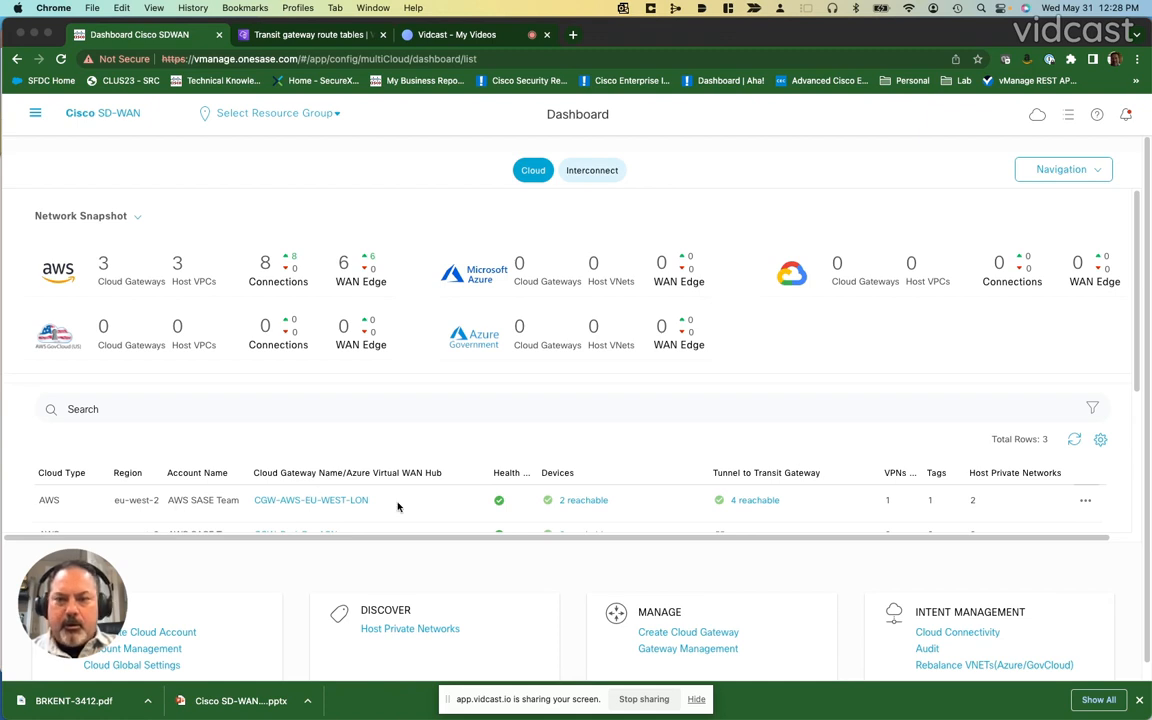
pyautogui.click(750, 502)
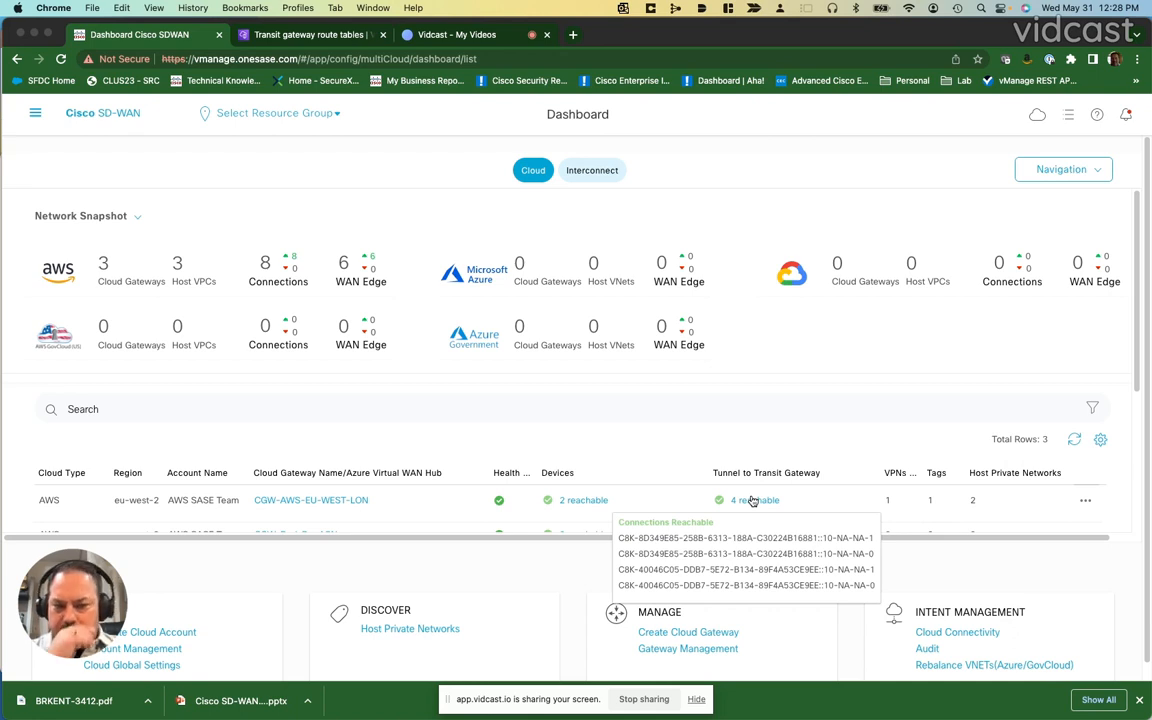
pyautogui.moveTo(885, 505)
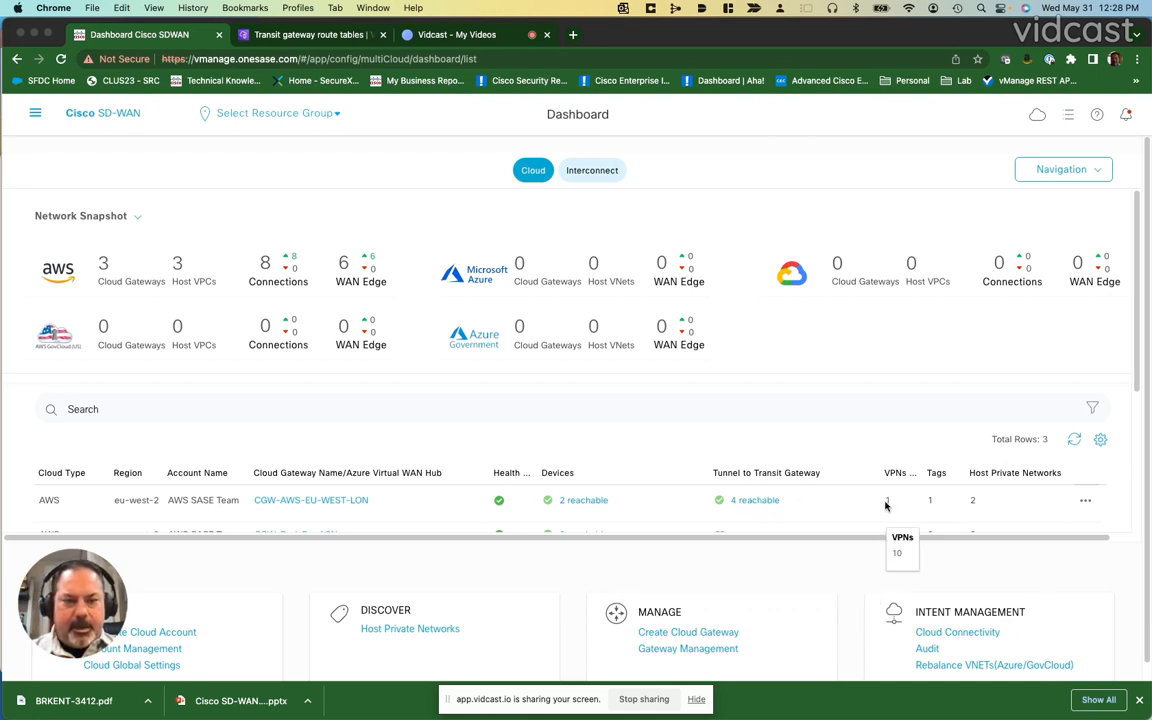
pyautogui.moveTo(931, 503)
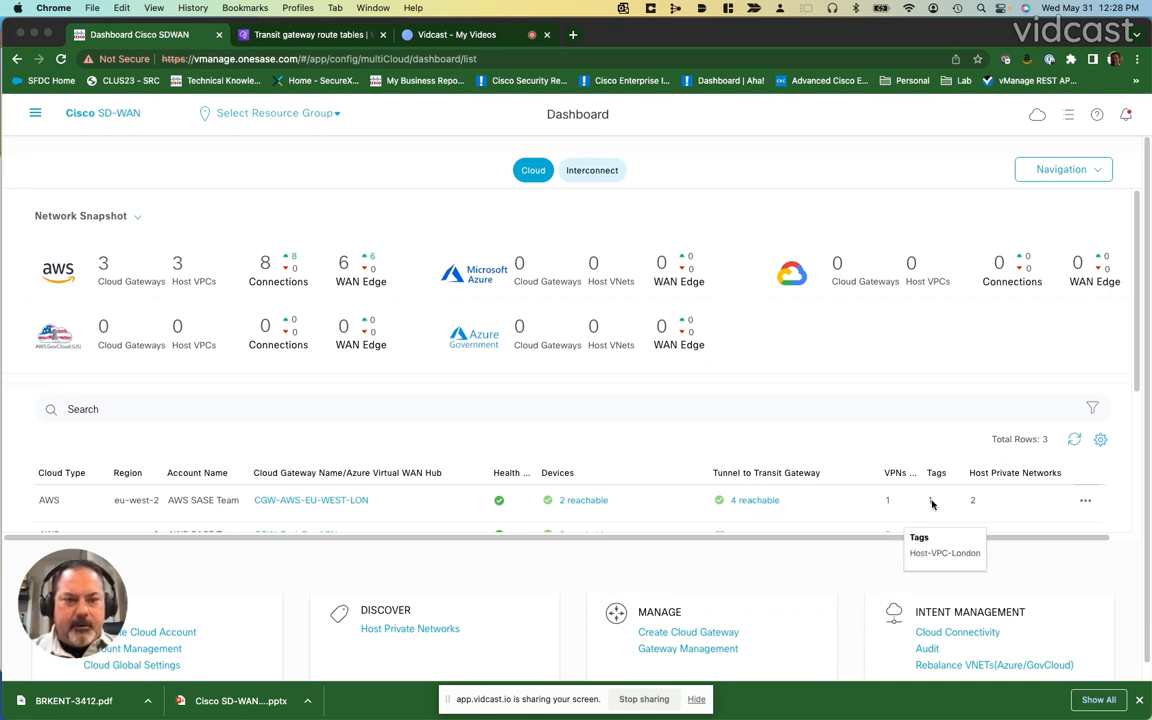
# Step: Open the CGW-AWS-EU-WEST-LON gateway details and launch Real Time monitoring for device CGW-AWS-EU-WEST-1
pyautogui.click(355, 500)
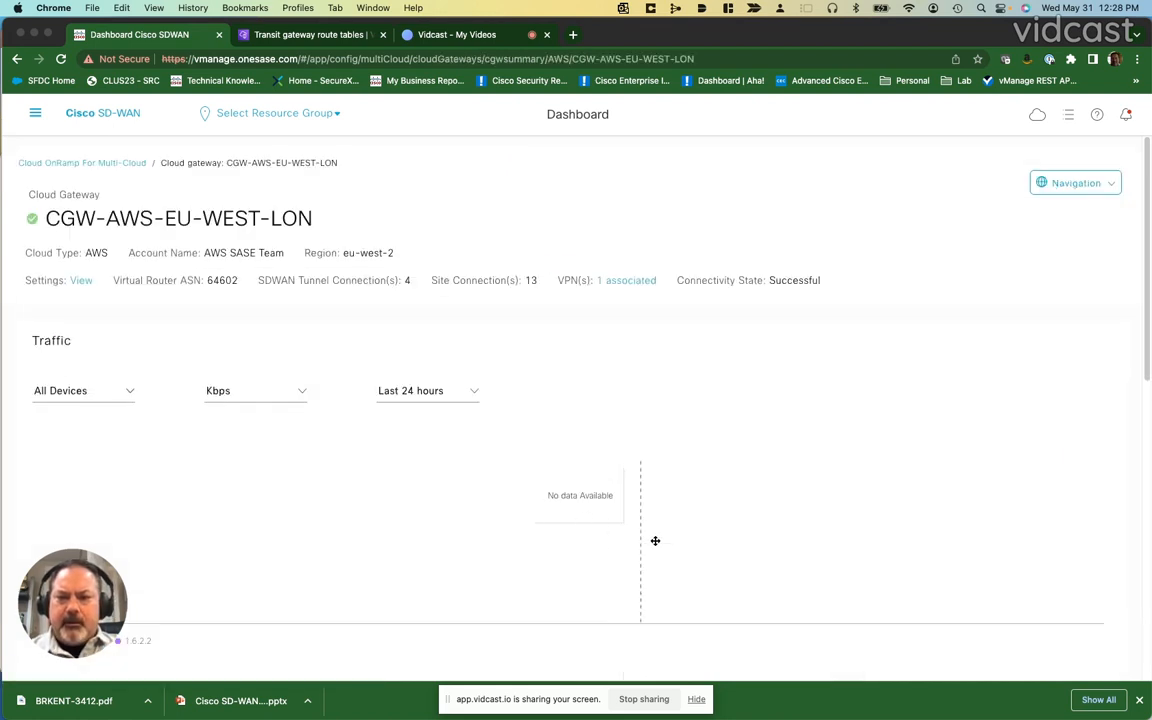
pyautogui.scroll(-8, 557, 433)
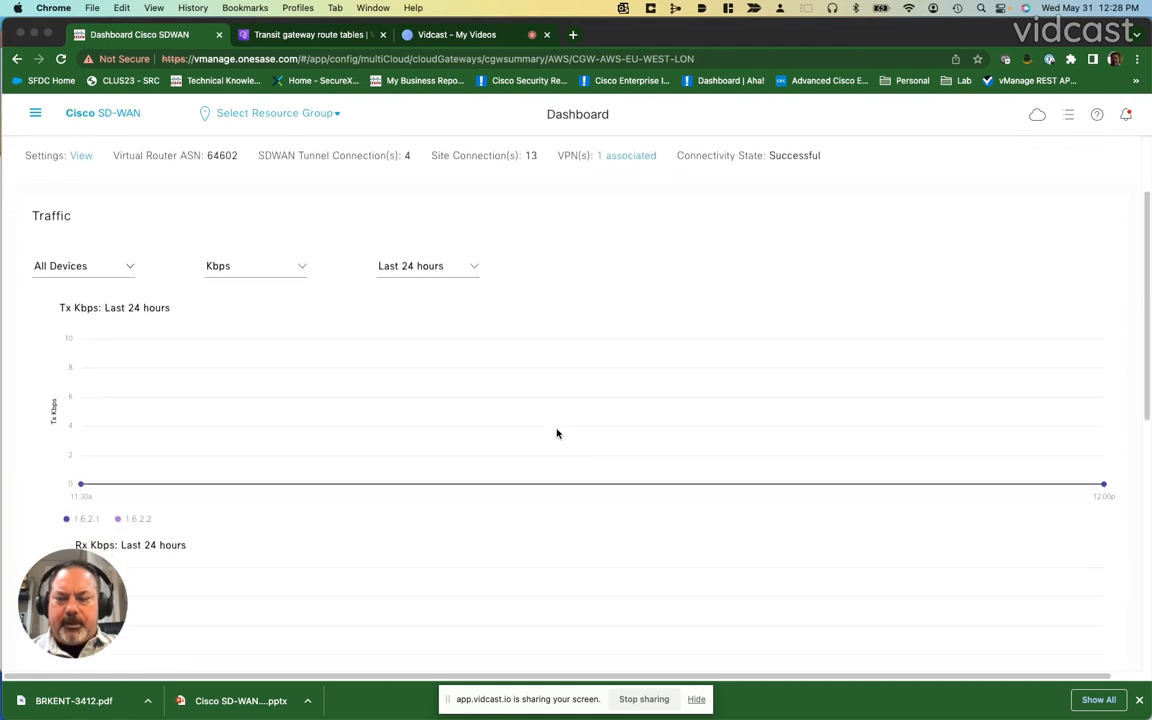
pyautogui.scroll(-4, 557, 433)
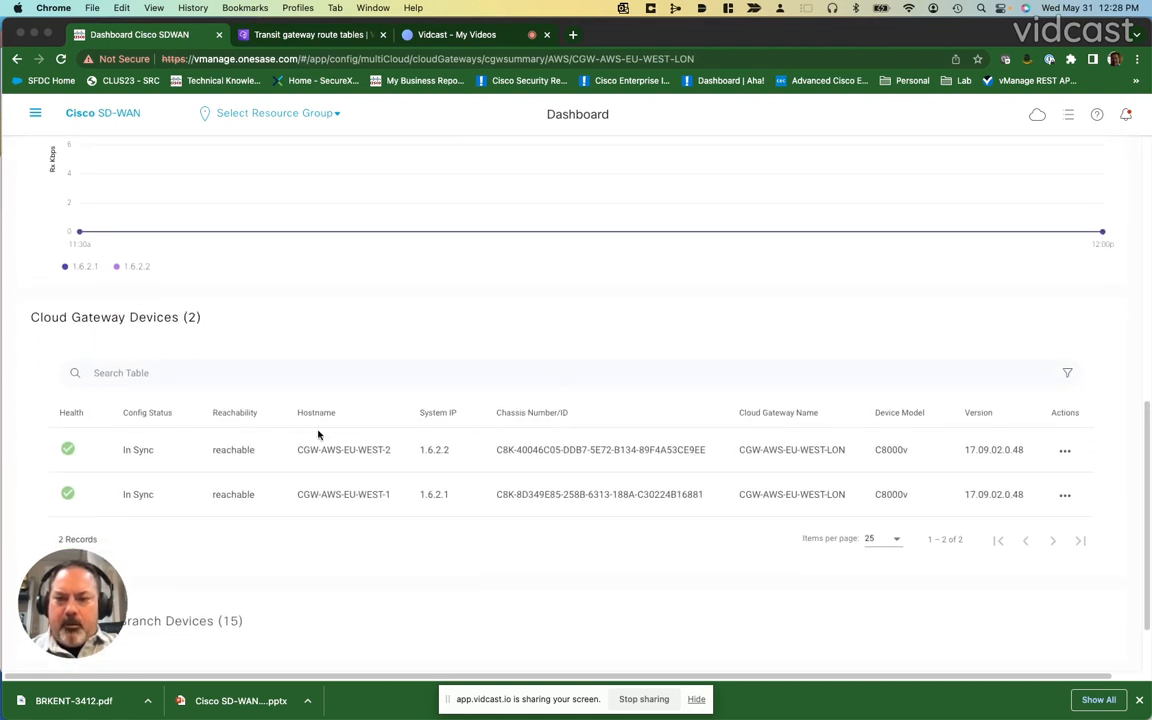
pyautogui.scroll(-2, 350, 448)
pyautogui.scroll(1, 357, 451)
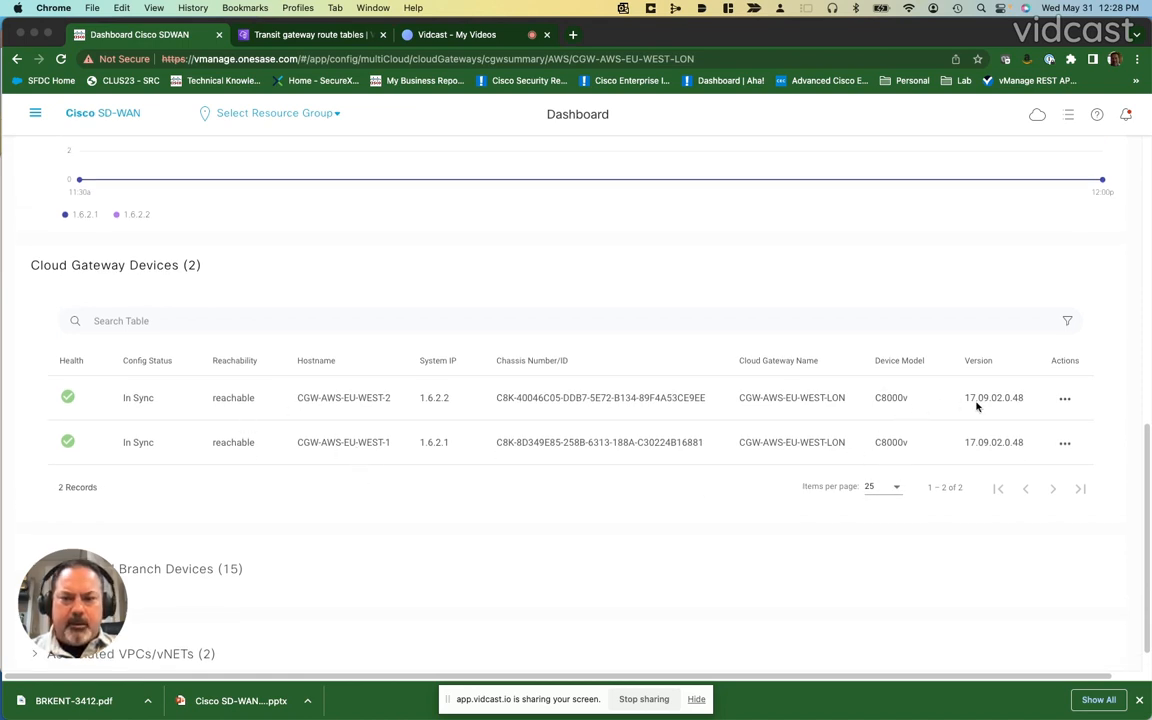
pyautogui.click(1066, 448)
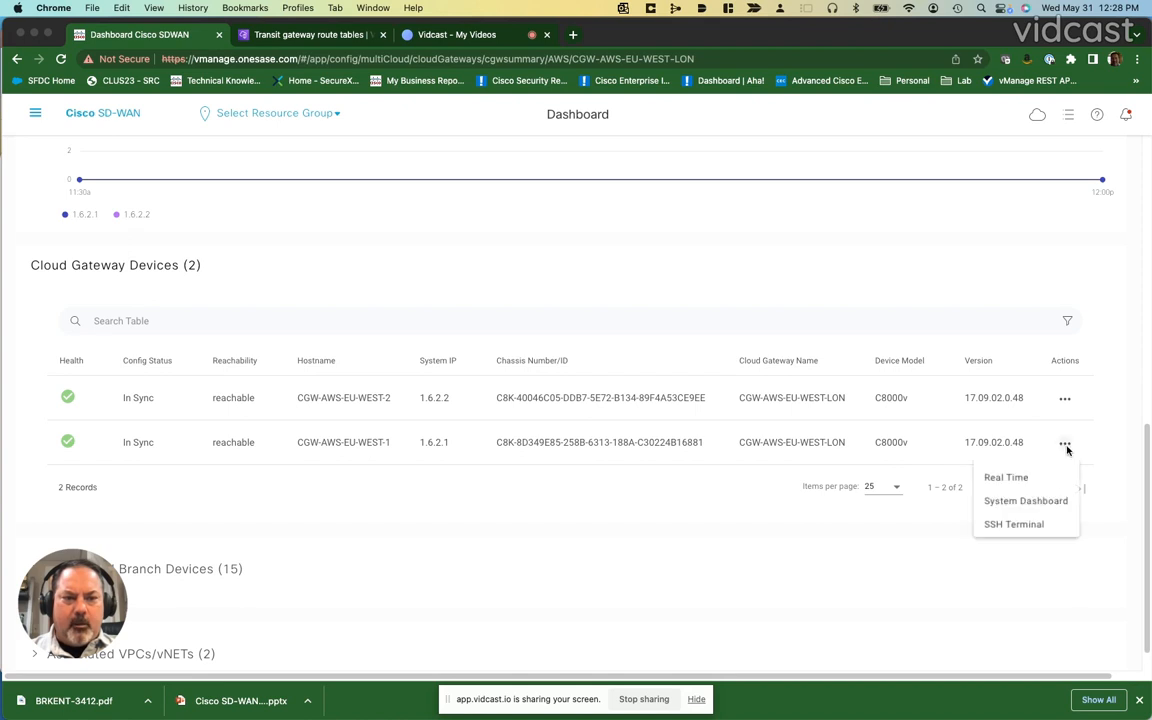
pyautogui.click(1012, 478)
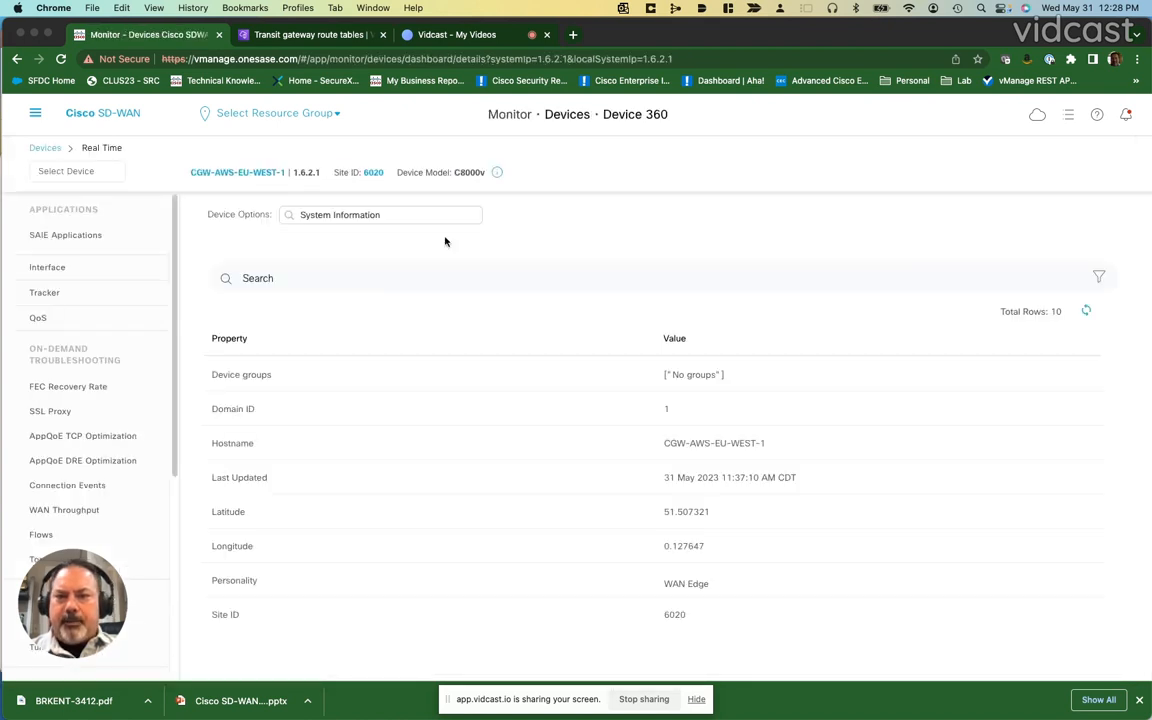
# Step: Display the device's BGP Neighbors without applying filters
pyautogui.click(430, 219)
pyautogui.write('b')
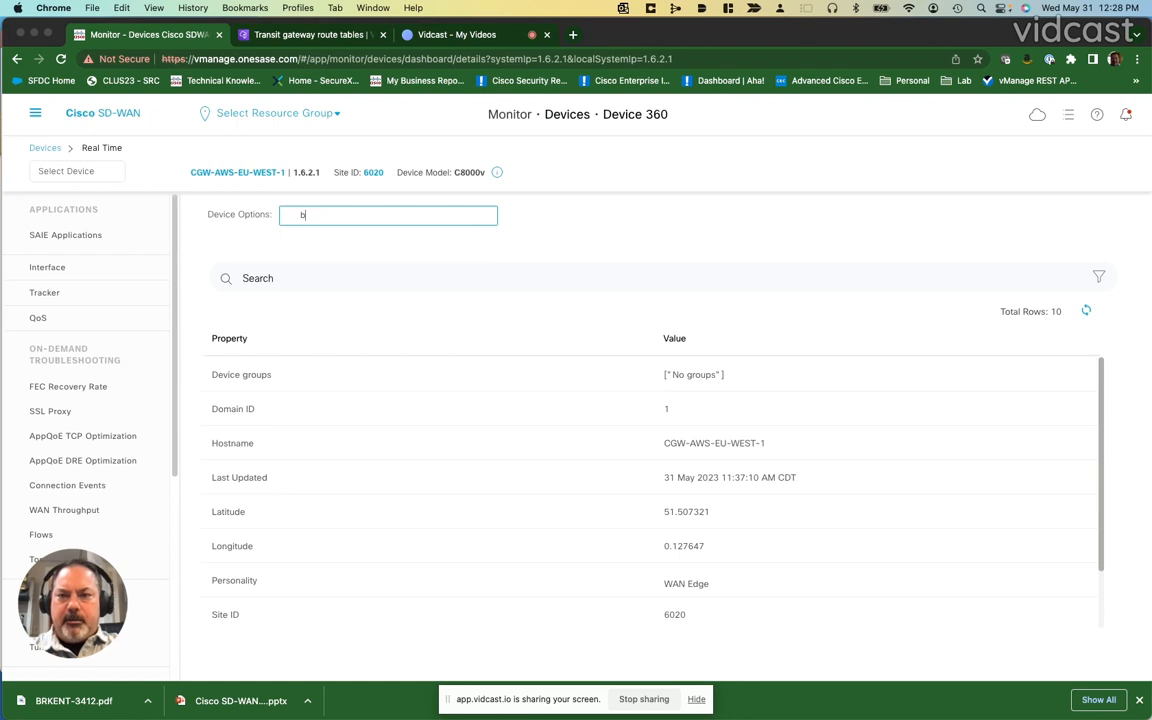
pyautogui.write('gp')
pyautogui.click(370, 240)
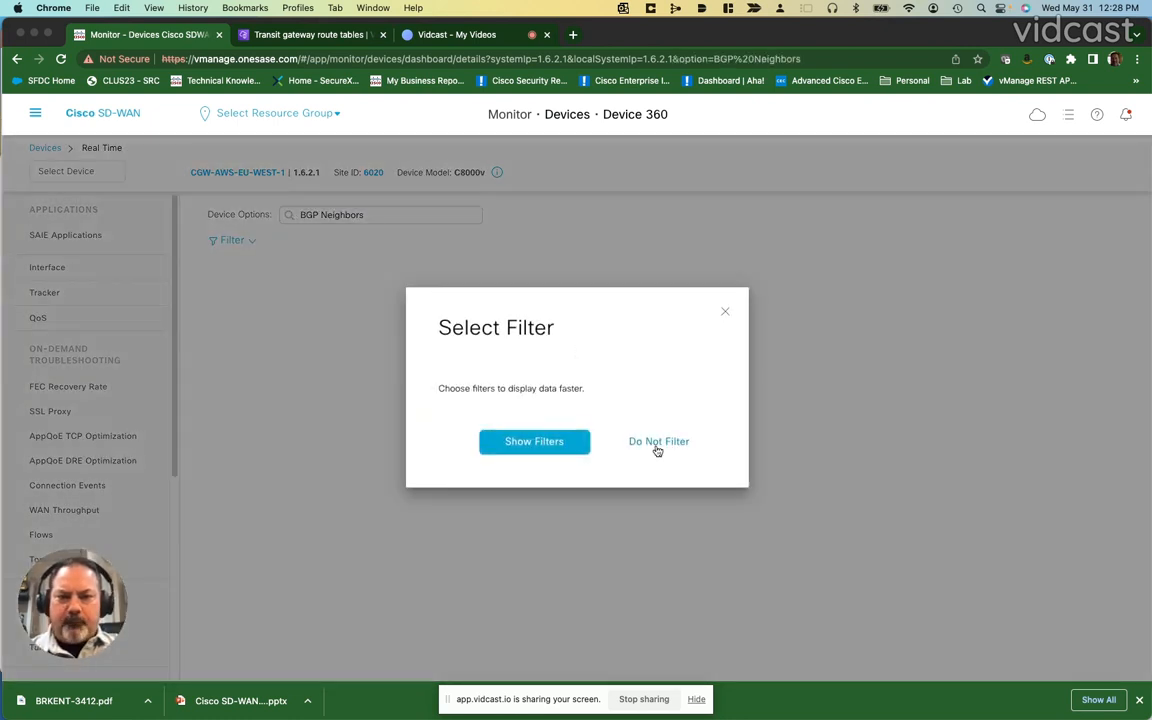
pyautogui.click(655, 440)
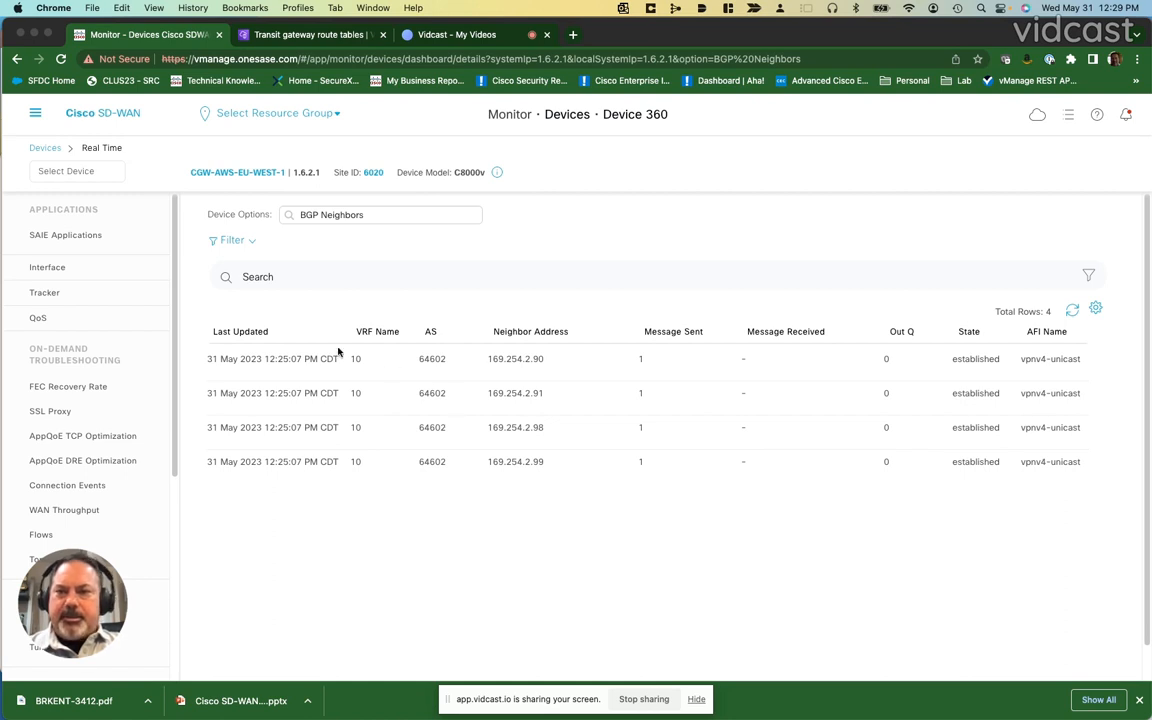
# Step: Display the device's IP Route table filtered to VPN ID 10
pyautogui.click(377, 215)
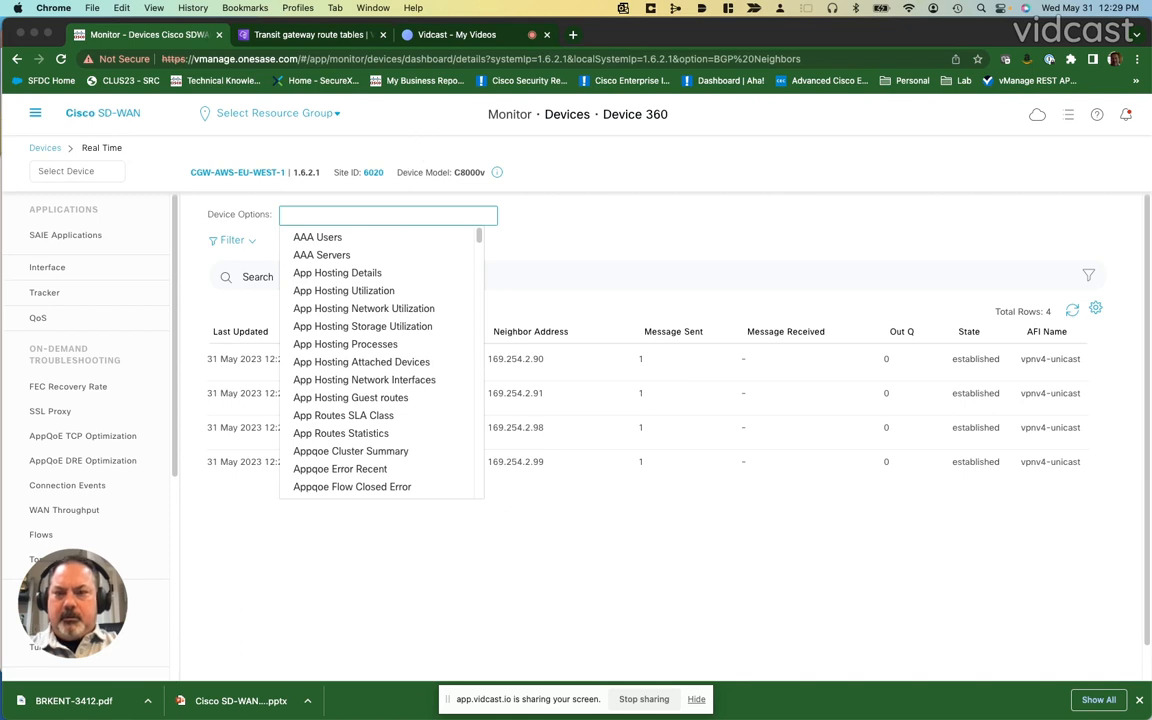
pyautogui.write('ip rou')
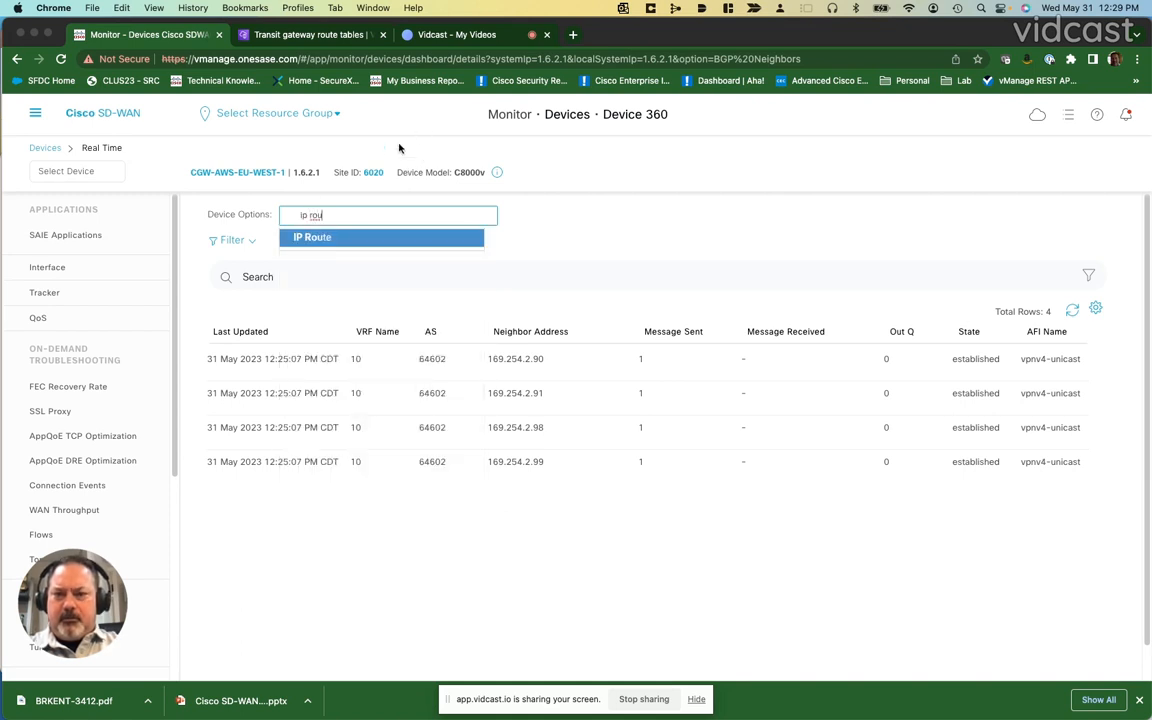
pyautogui.click(324, 239)
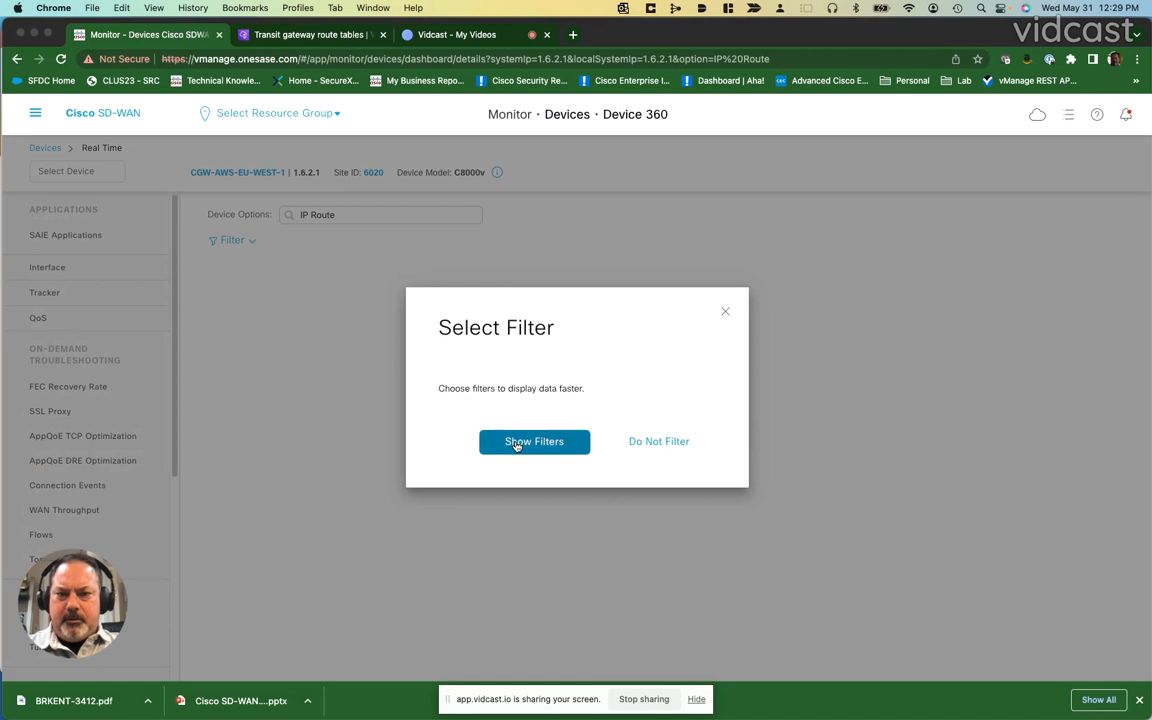
pyautogui.click(516, 444)
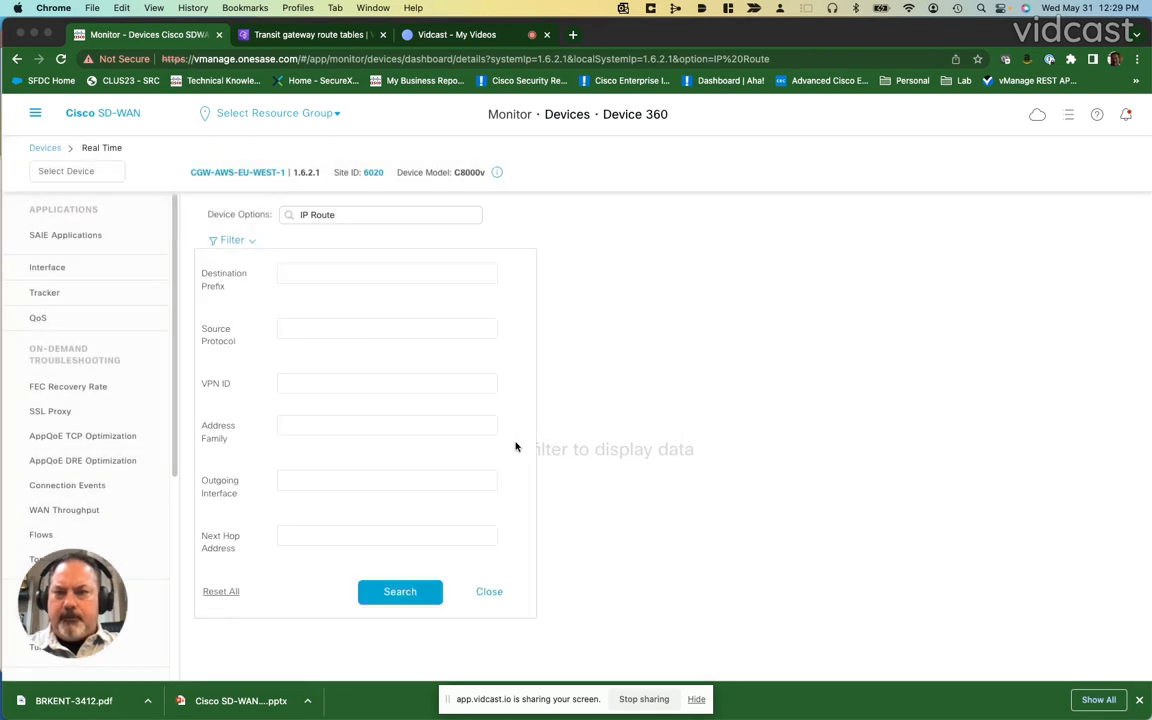
pyautogui.click(325, 384)
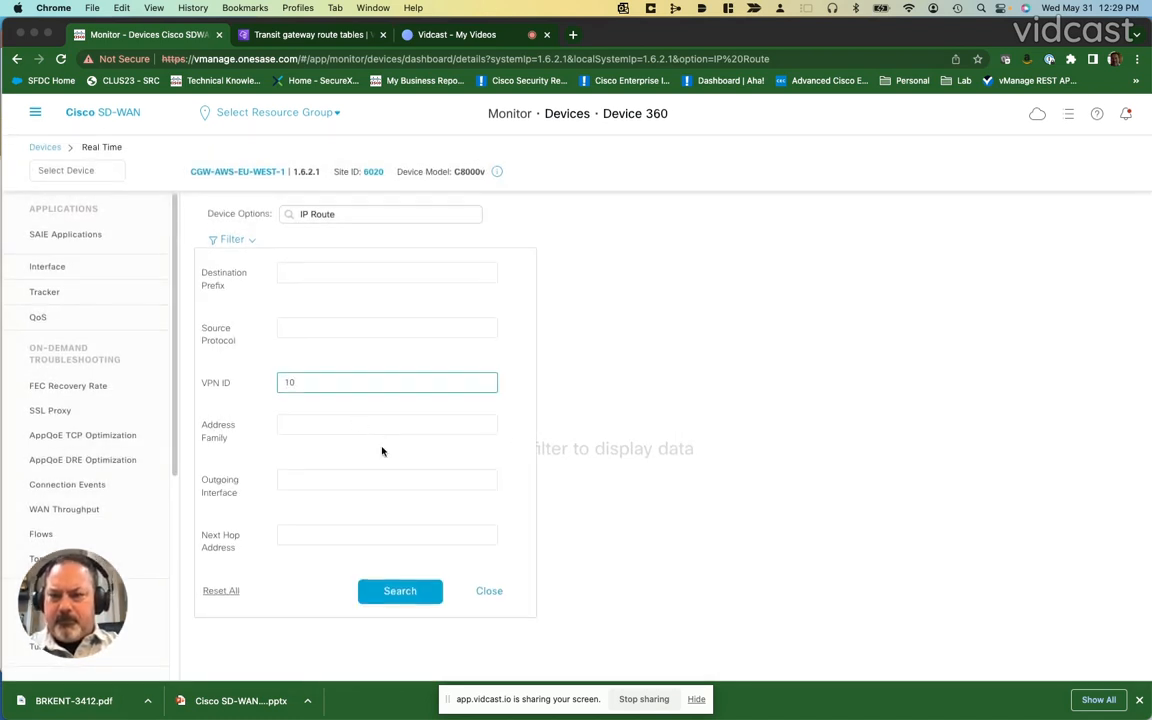
pyautogui.click(400, 596)
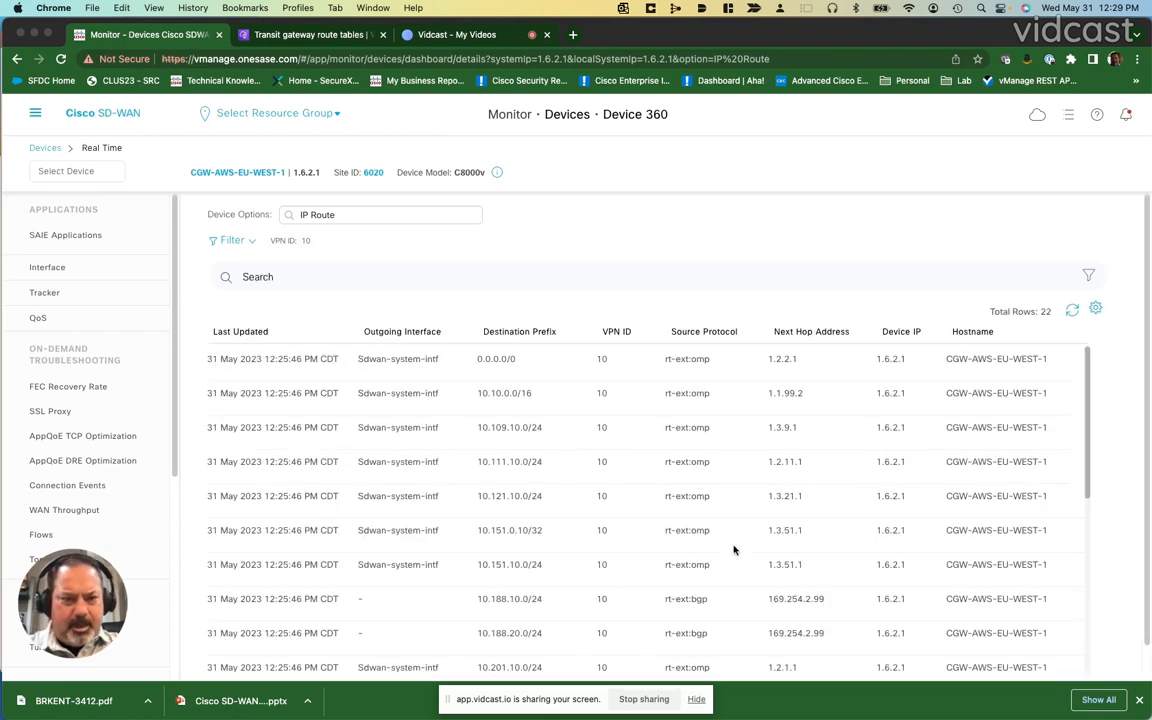
# Step: Examine the VPN 10 route entries and their columns
pyautogui.scroll(-8, 719, 560)
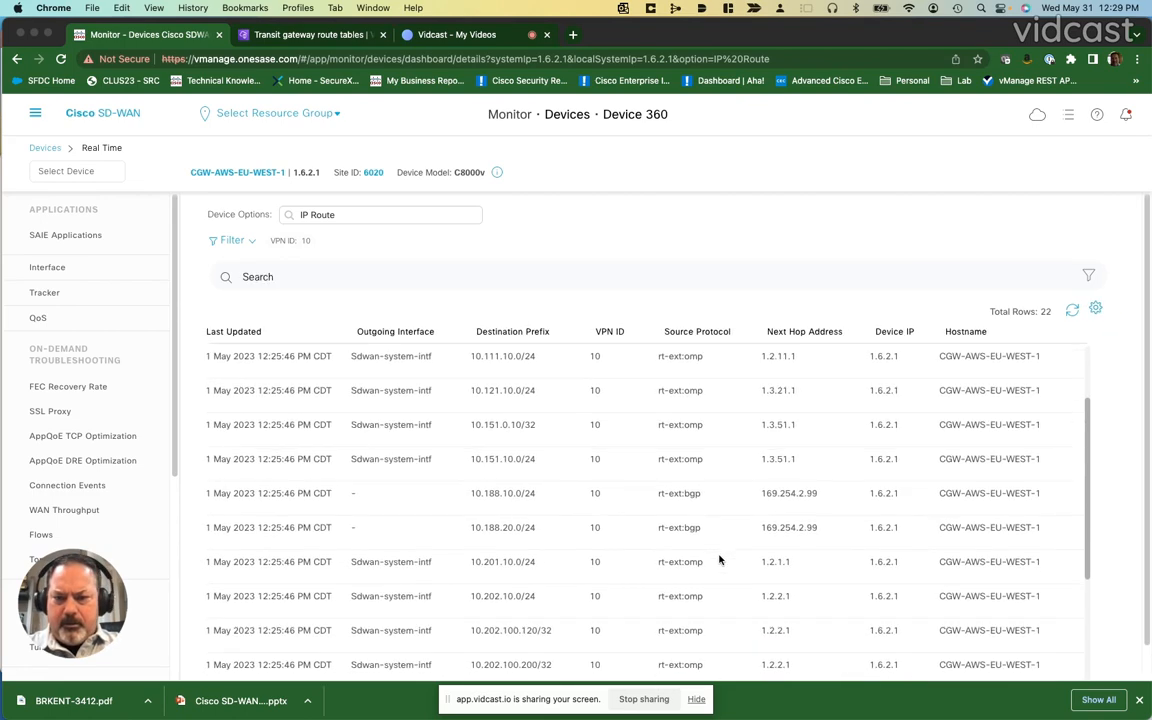
pyautogui.scroll(-1, 719, 560)
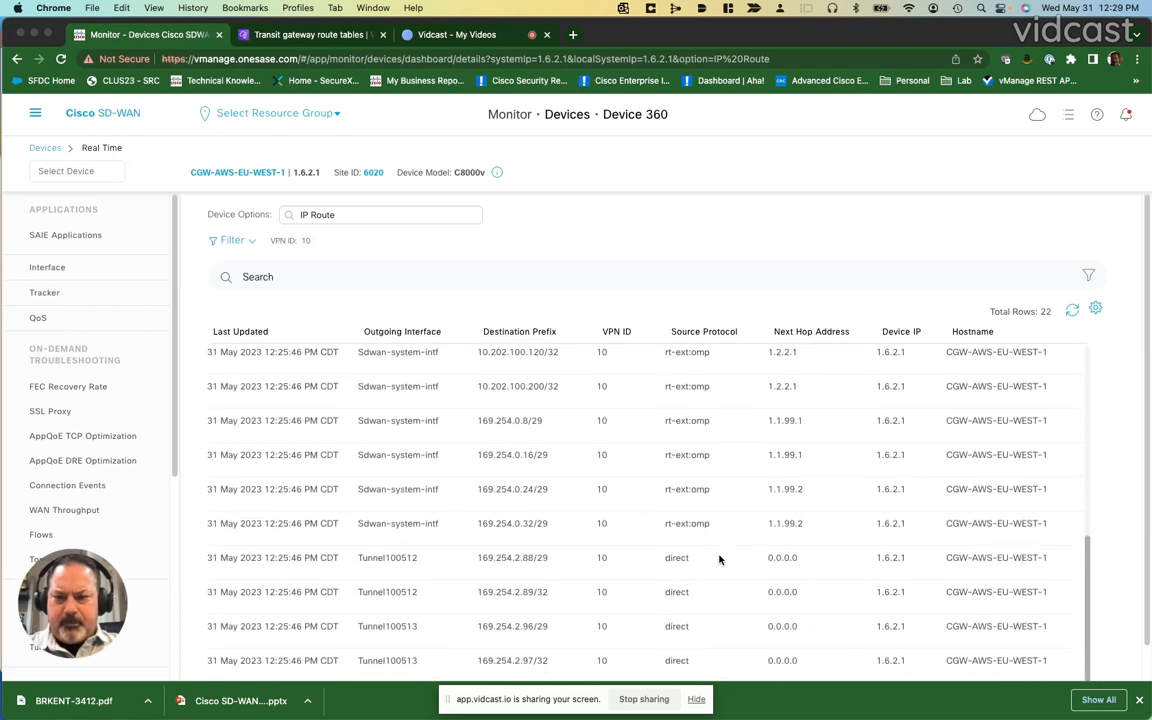
pyautogui.hscroll(5, 719, 560)
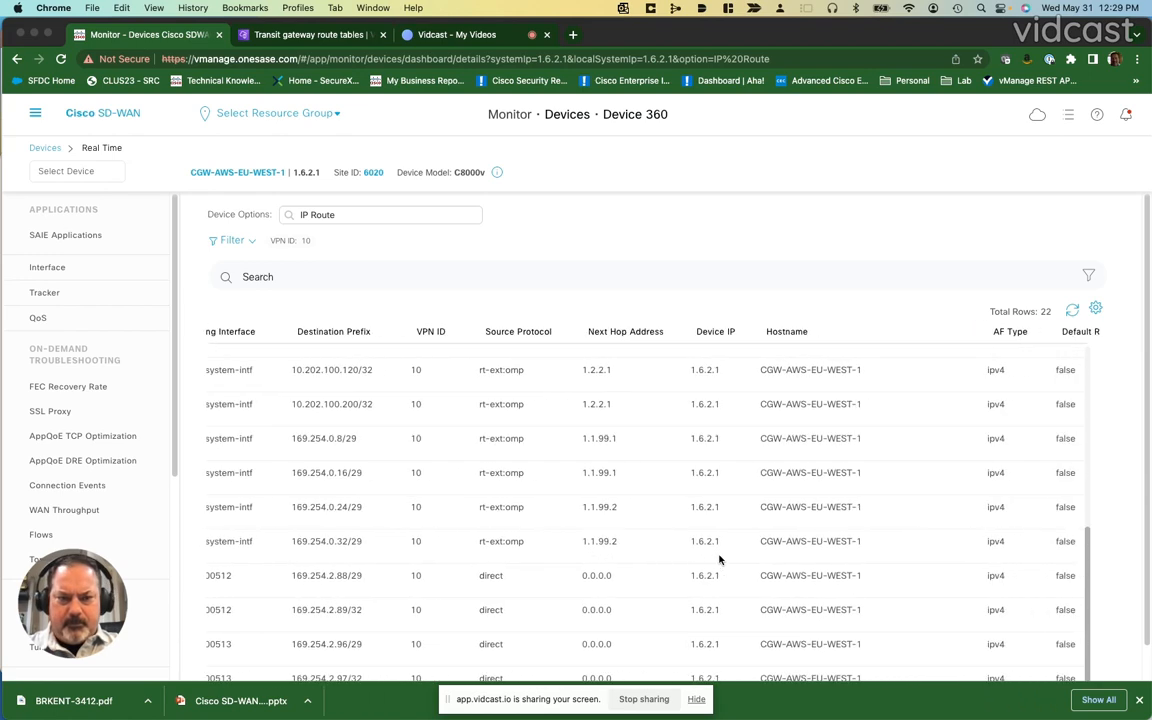
pyautogui.scroll(1, 719, 558)
pyautogui.scroll(8, 719, 556)
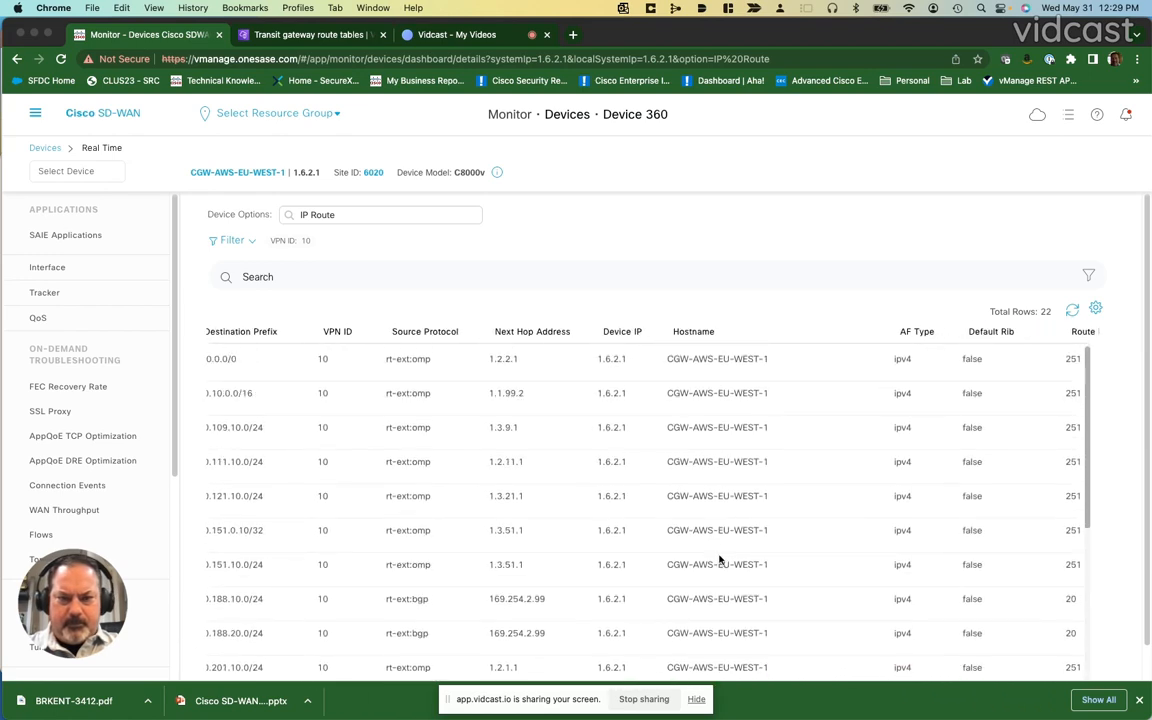
pyautogui.hscroll(3, 719, 558)
pyautogui.hscroll(2, 719, 560)
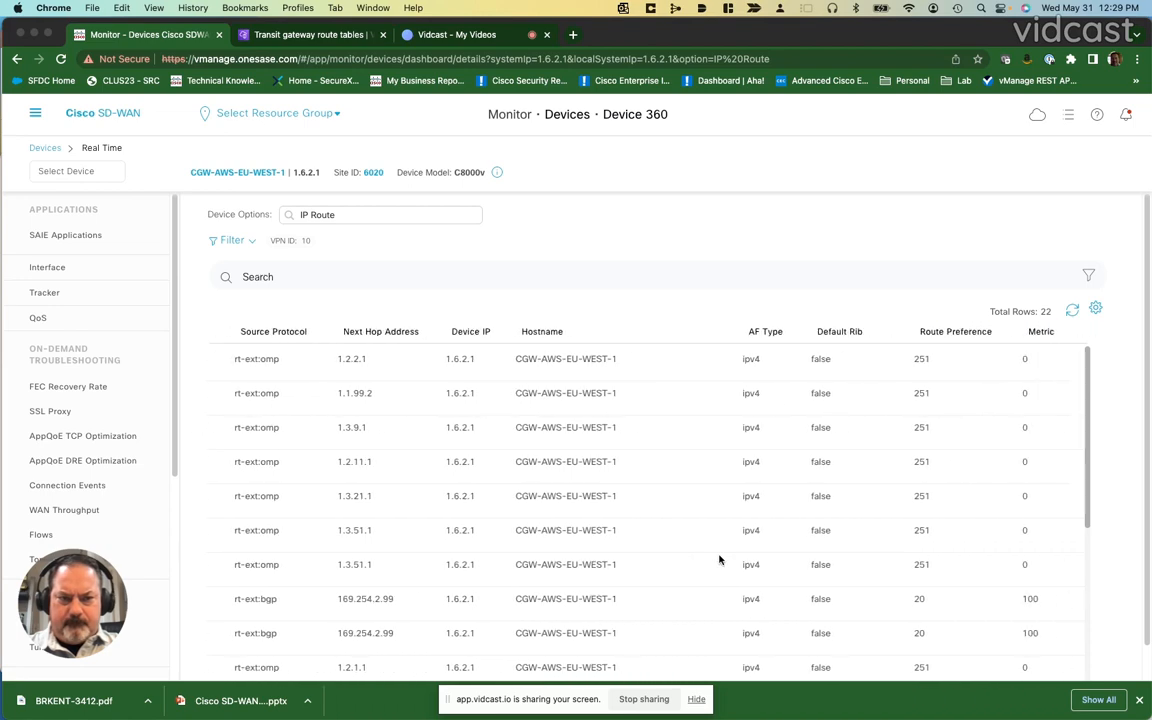
pyautogui.hscroll(-15, 719, 560)
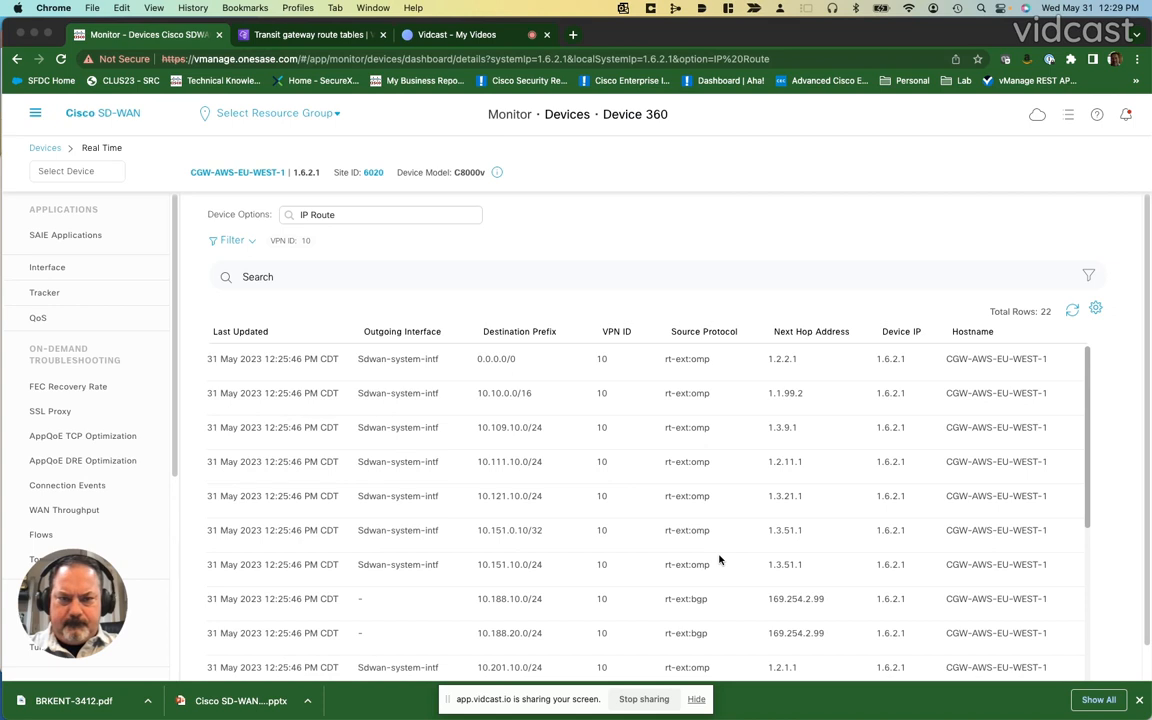
pyautogui.scroll(-5, 719, 560)
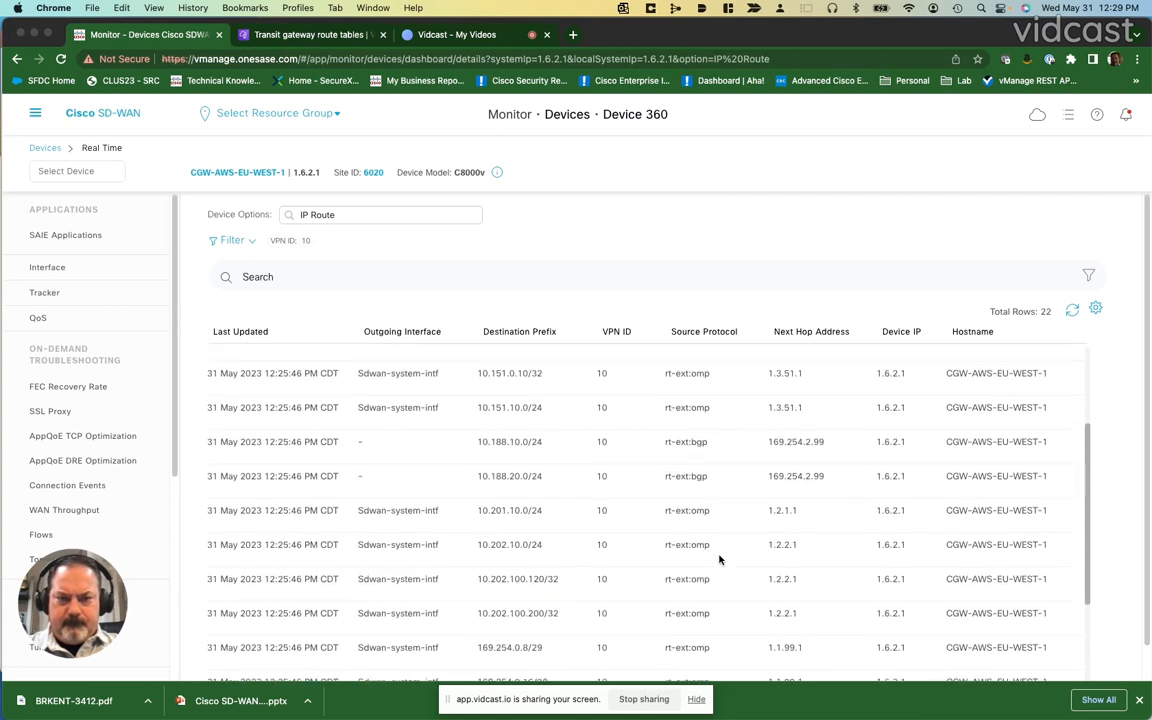